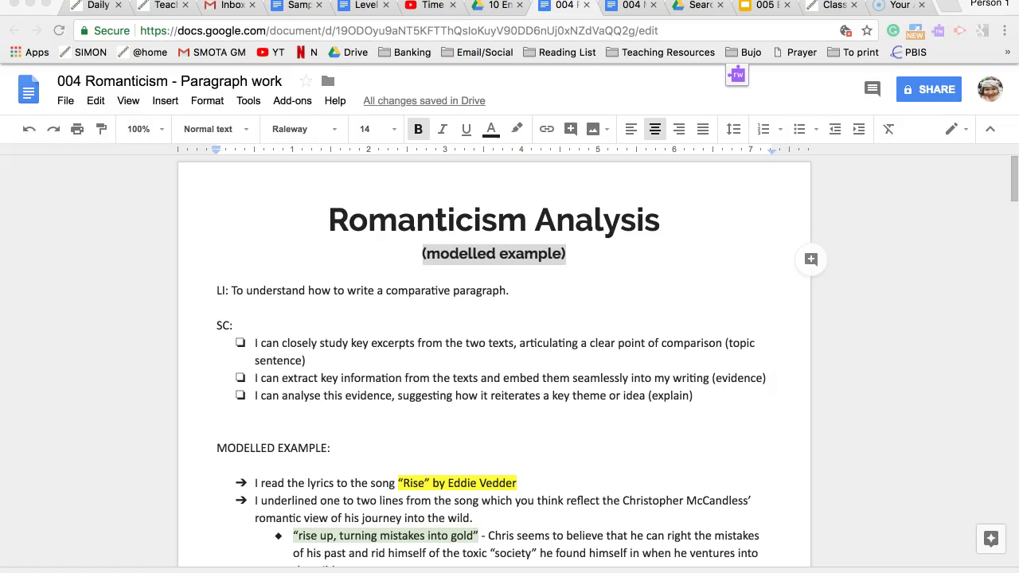
- Extend the third success criterion with 'comparing how it is presented in both texts'
left_click(443, 272)
scroll(443, 387, "down", 5)
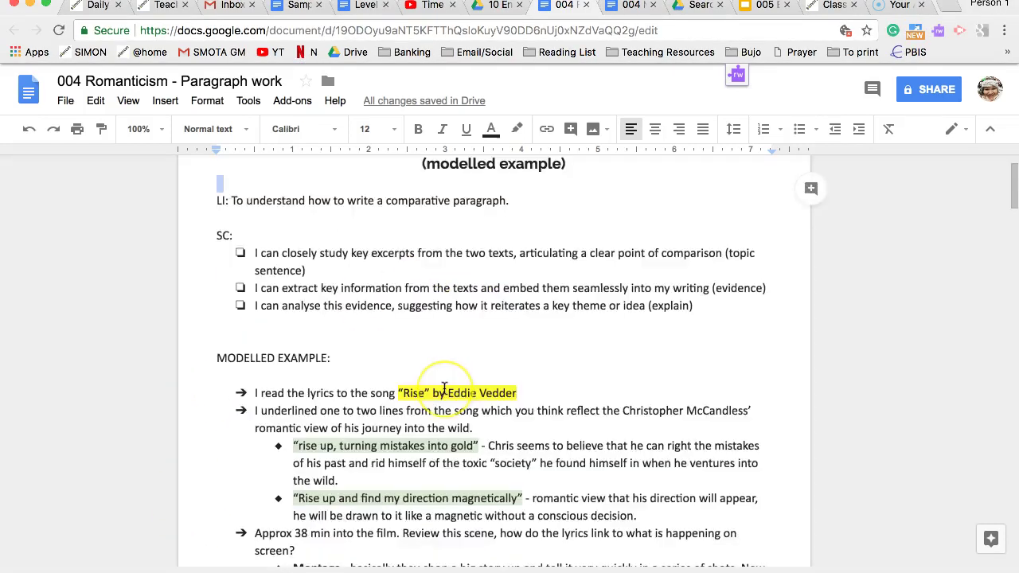
scroll(443, 388, "down", 8)
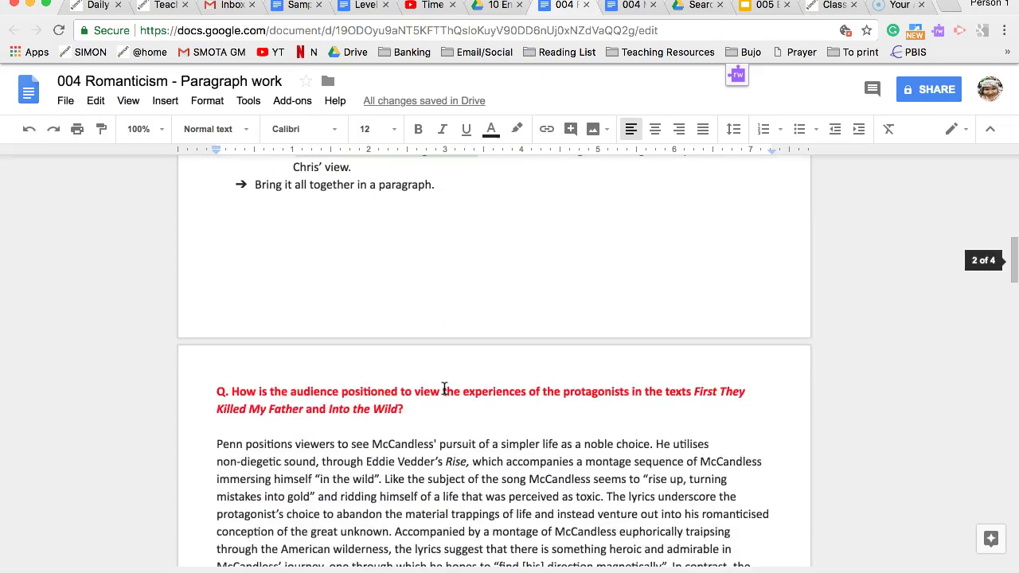
scroll(443, 387, "up", 14)
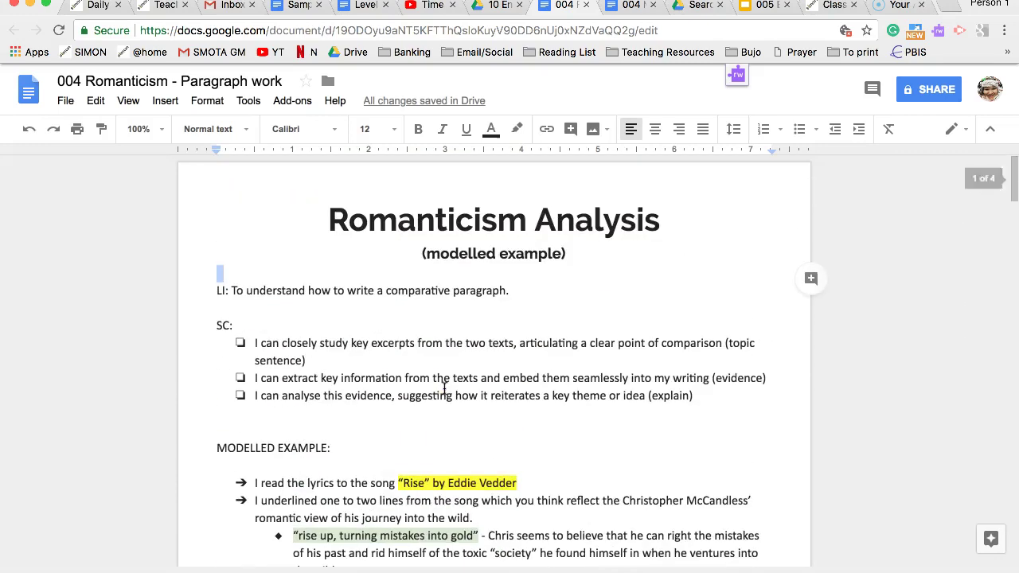
scroll(444, 388, "down", 1)
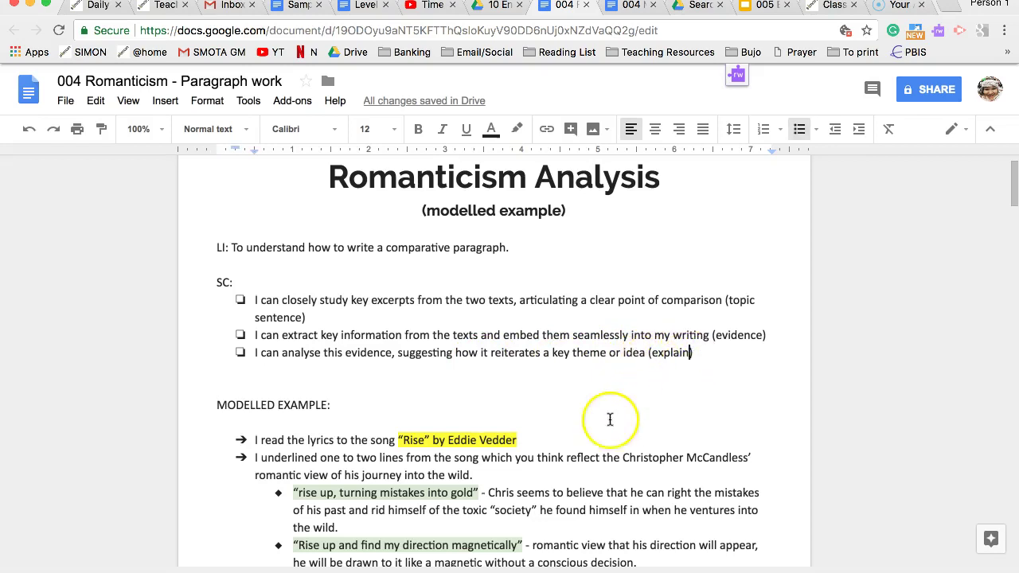
scroll(575, 432, "down", 1)
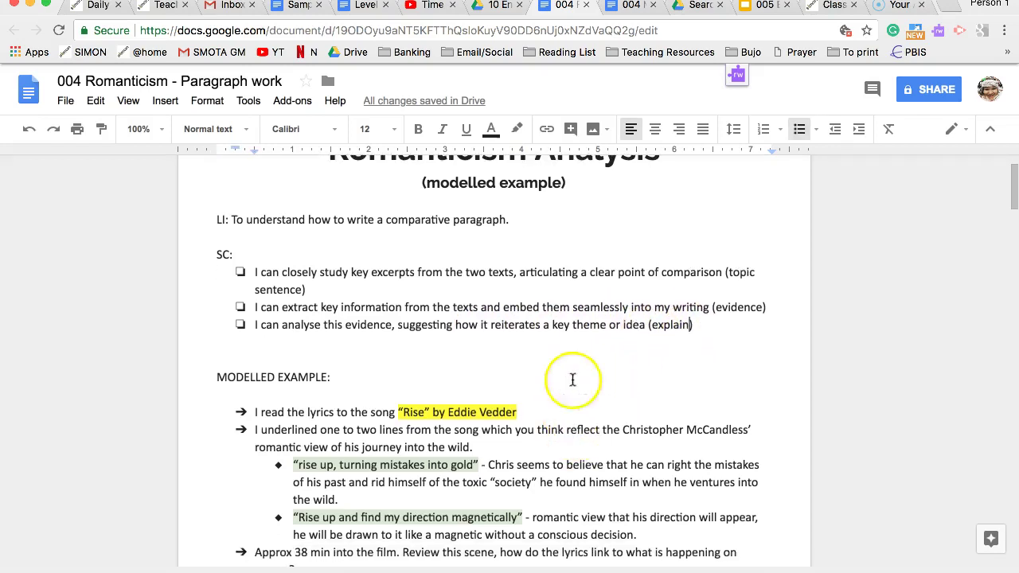
left_click(645, 326)
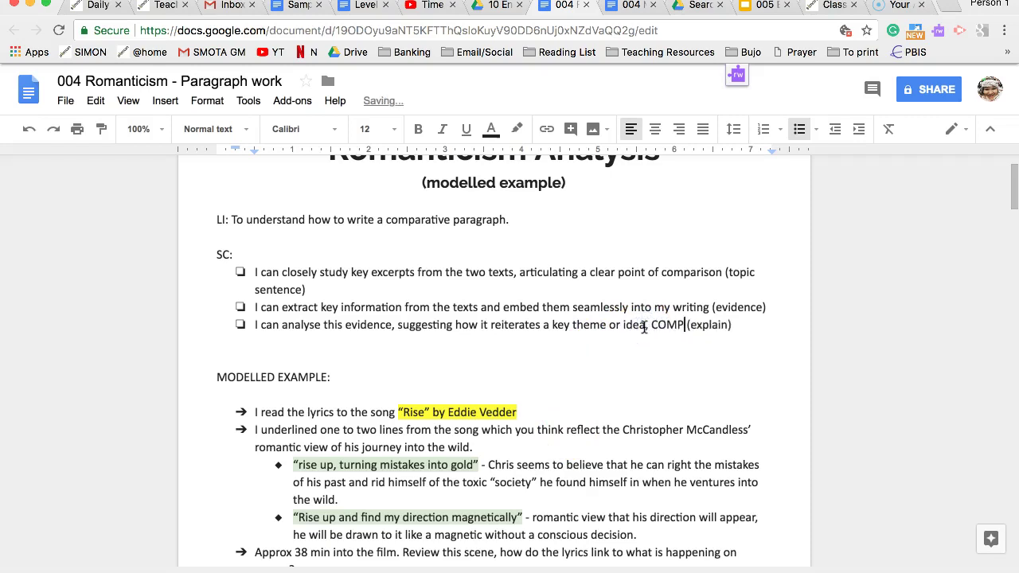
type("COMPARING HOW")
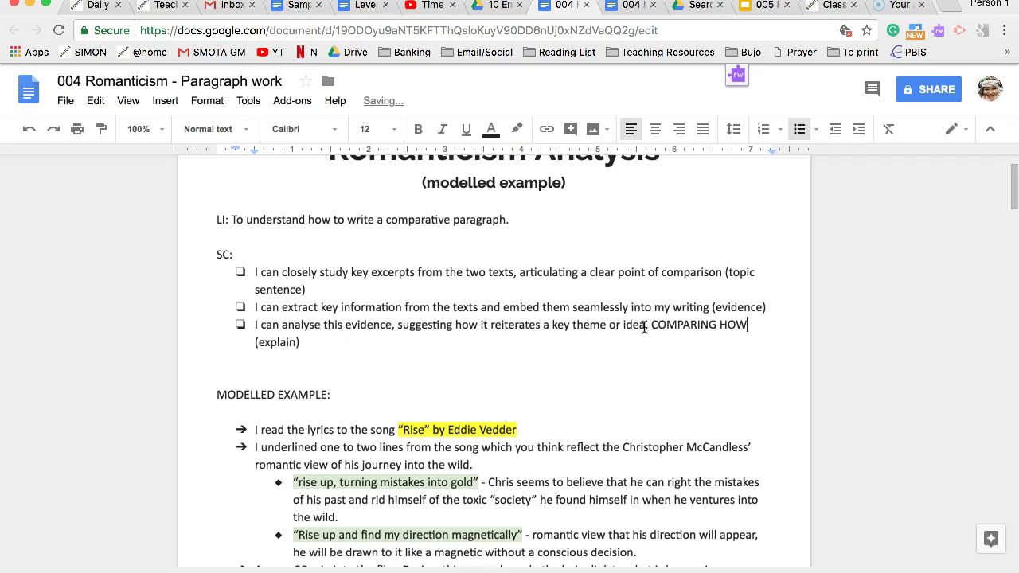
key("BackSpace")
key("BackSpace")
key("BackSpace")
key("BackSpace")
key("BackSpace")
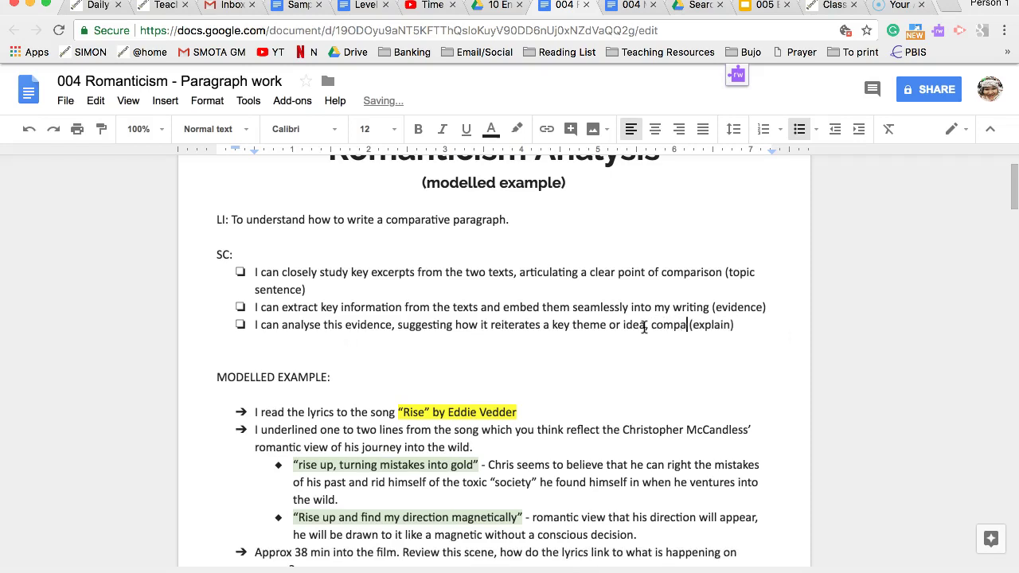
type("ng how it is presented in both texts")
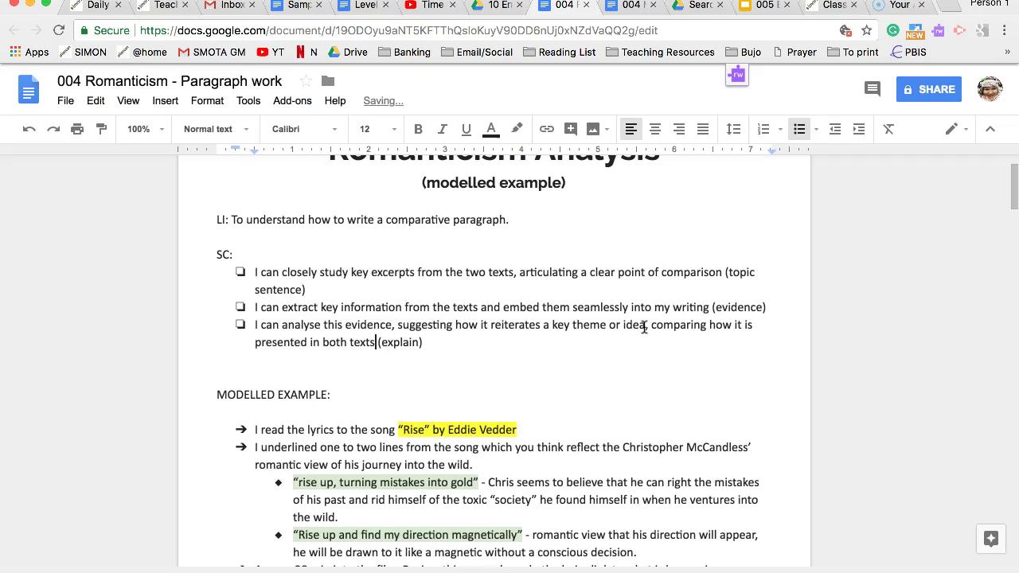
- Italicise the title First They Killed My Father and highlight it in light pink
scroll(586, 382, "down", 2)
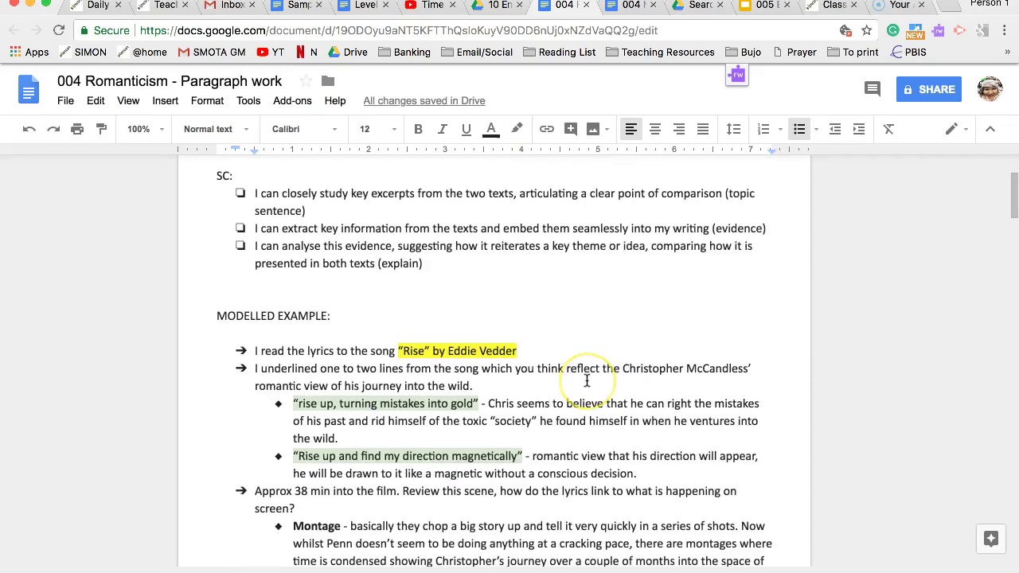
scroll(586, 381, "down", 2)
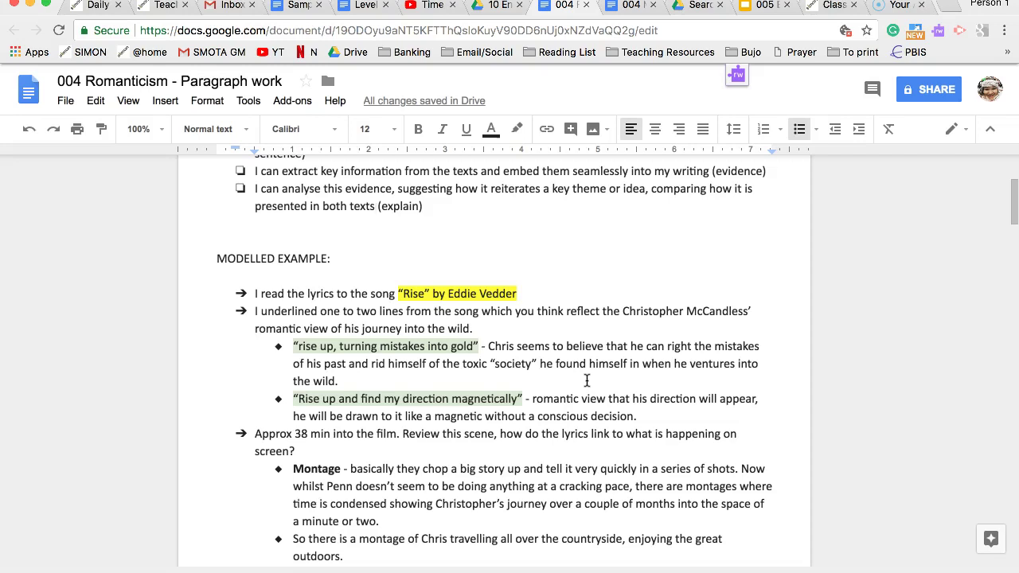
scroll(568, 432, "down", 4)
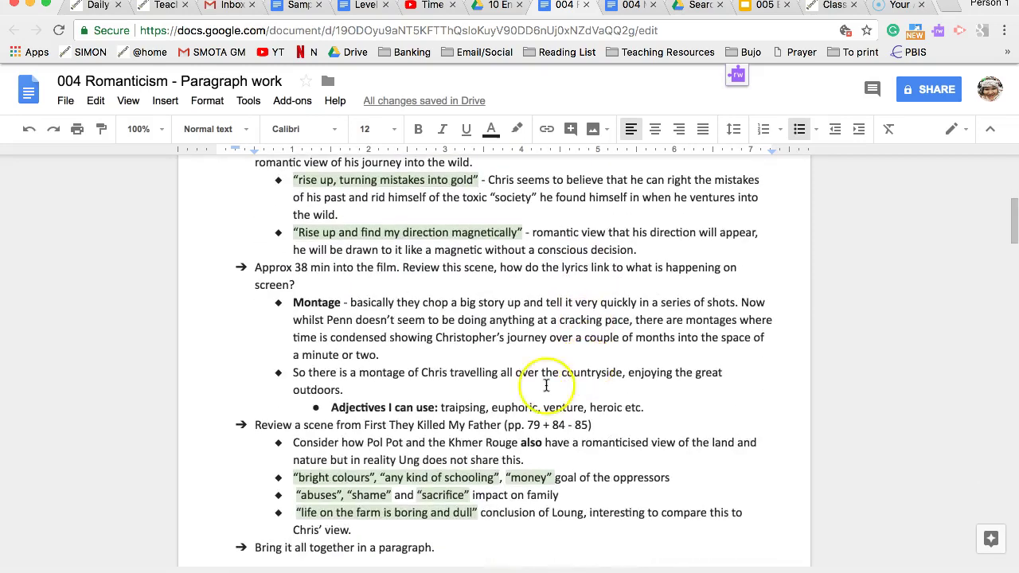
left_click_drag(363, 425, 503, 425)
key("ctrl+i")
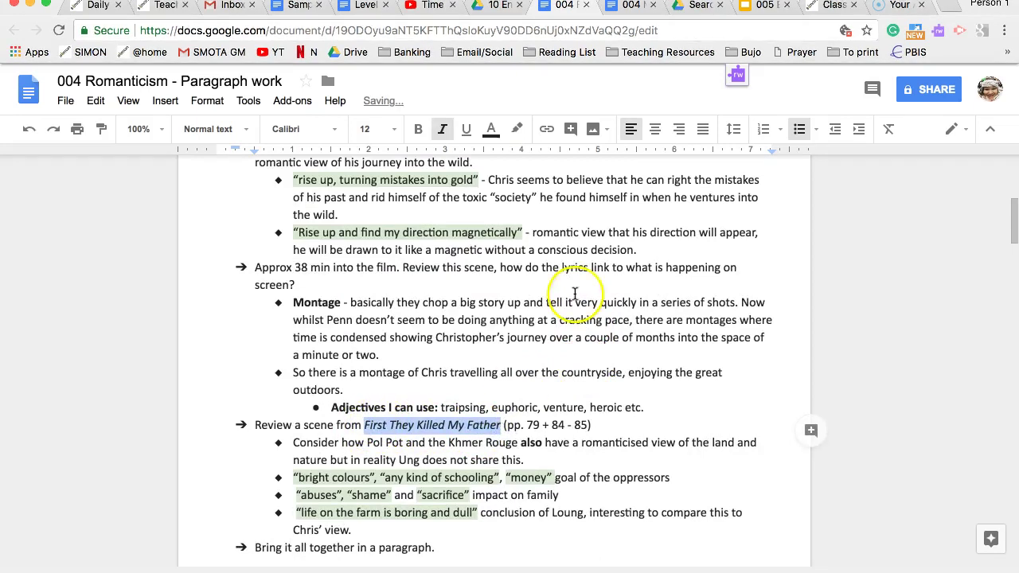
left_click(516, 129)
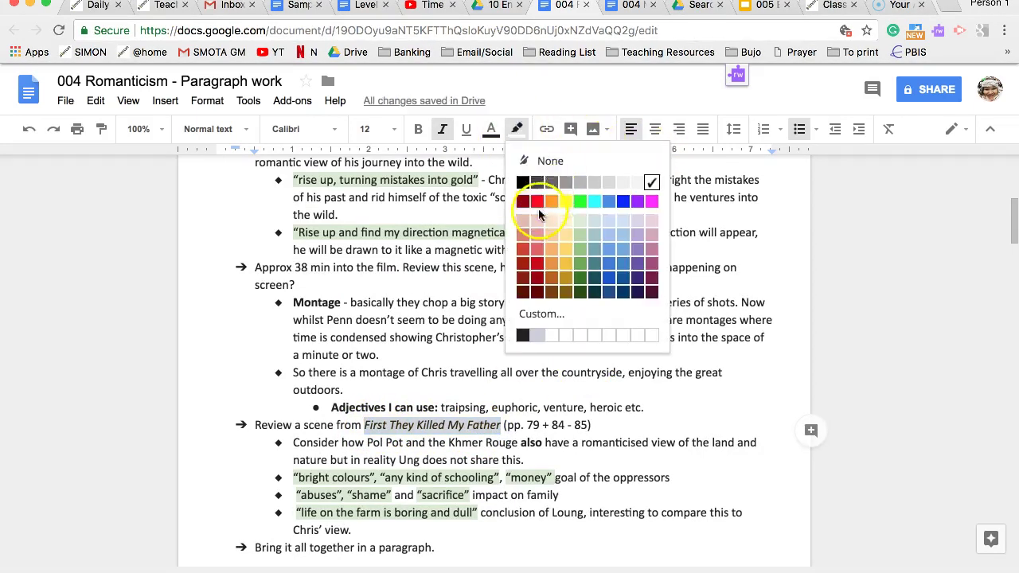
left_click(537, 220)
left_click(531, 370)
- Copy the song title 'Rise' by Eddie Vedder into a search in a new tab
scroll(534, 370, "up", 9)
scroll(535, 370, "down", 4)
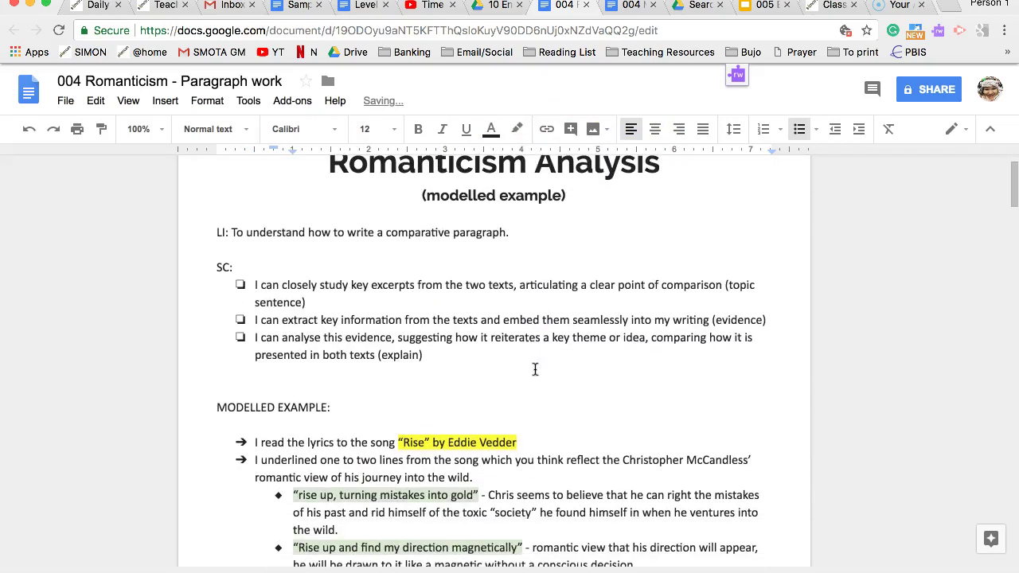
scroll(534, 370, "up", 2)
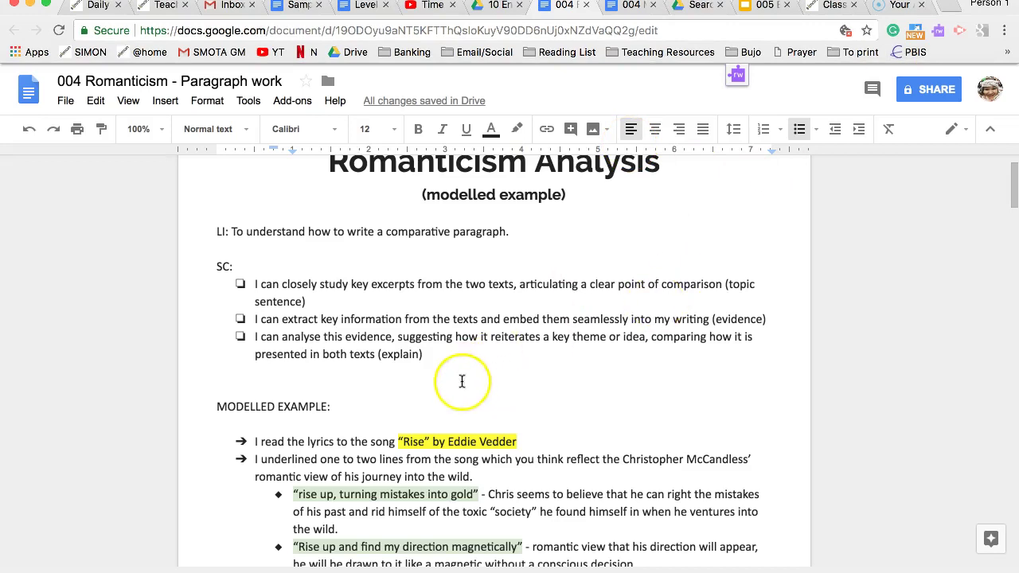
left_click_drag(522, 436, 419, 439)
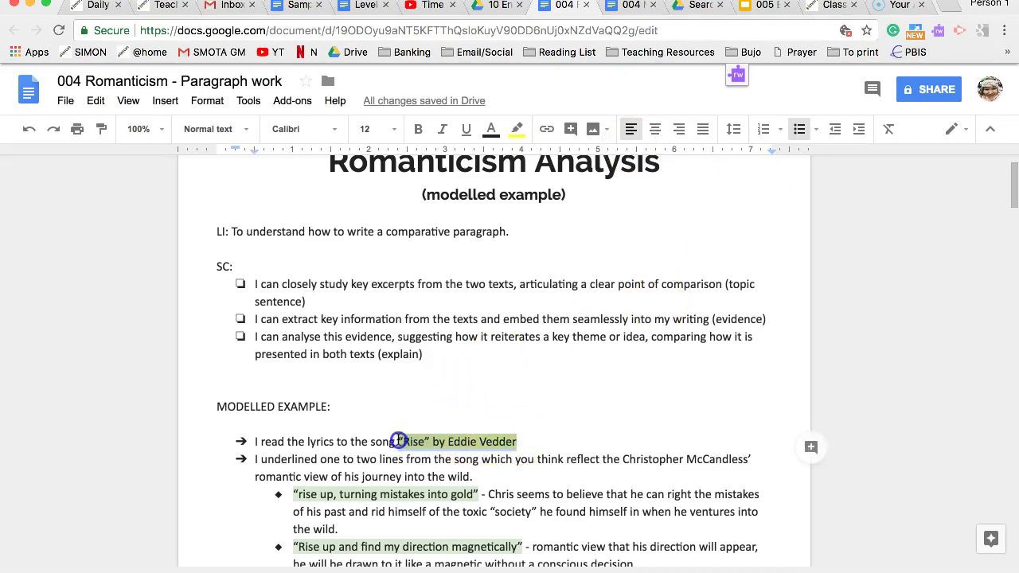
key("super+c")
key("super+t")
key("super+v")
- Search for 'Rise' by Eddie Vedder and open its AZLyrics lyrics page
key("super+Return")
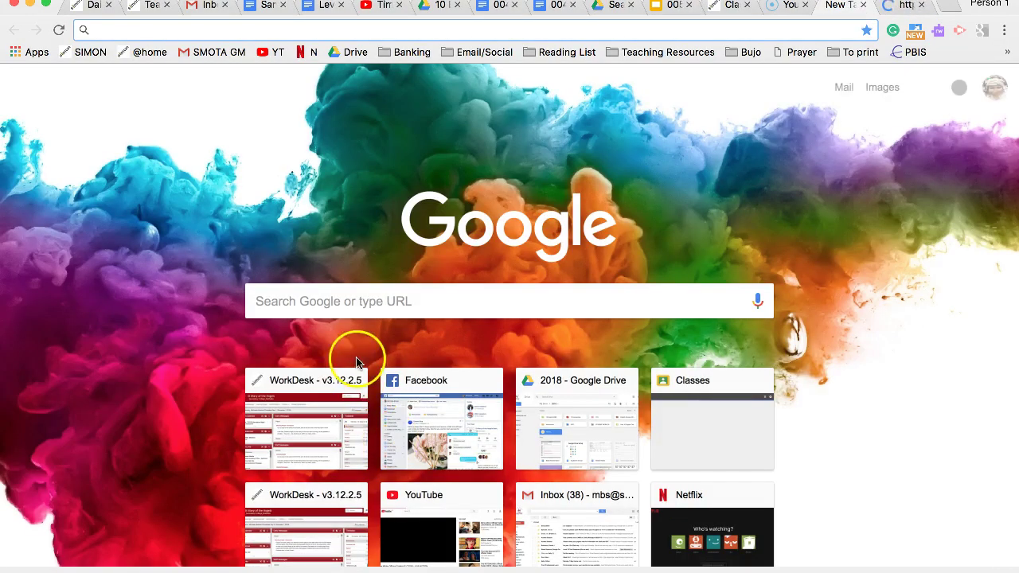
left_click(860, 8)
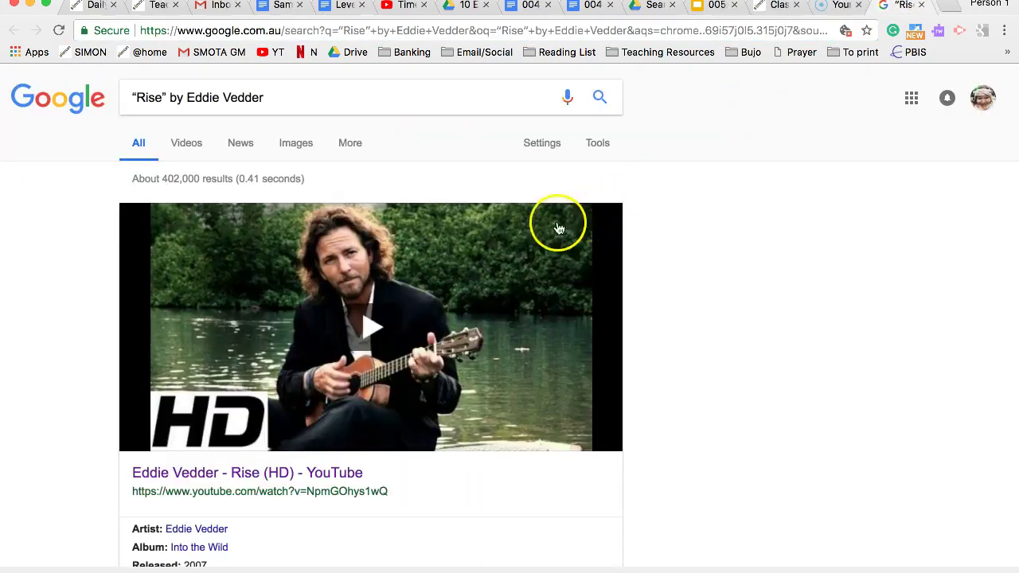
scroll(346, 409, "down", 10)
scroll(348, 411, "up", 1)
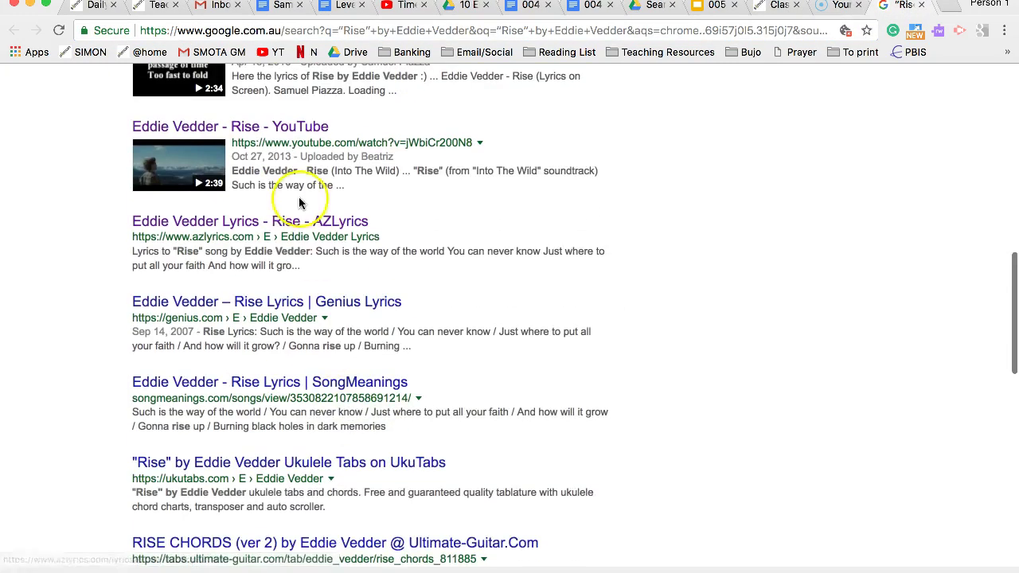
left_click(299, 223)
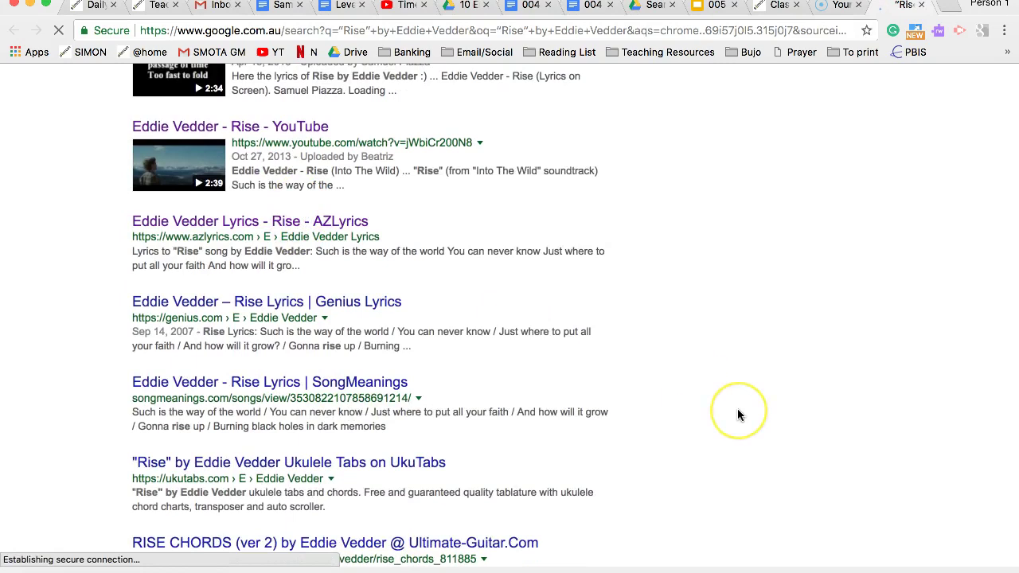
scroll(737, 408, "down", 3)
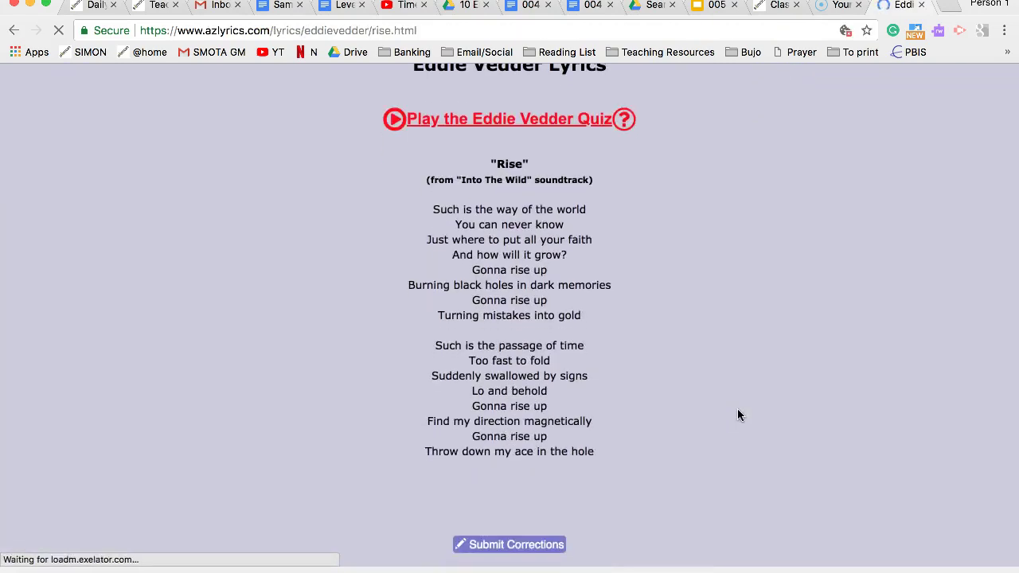
- Back in the doc, select 'Approx 38 min' in the film instruction and show all windows
left_click(533, 8)
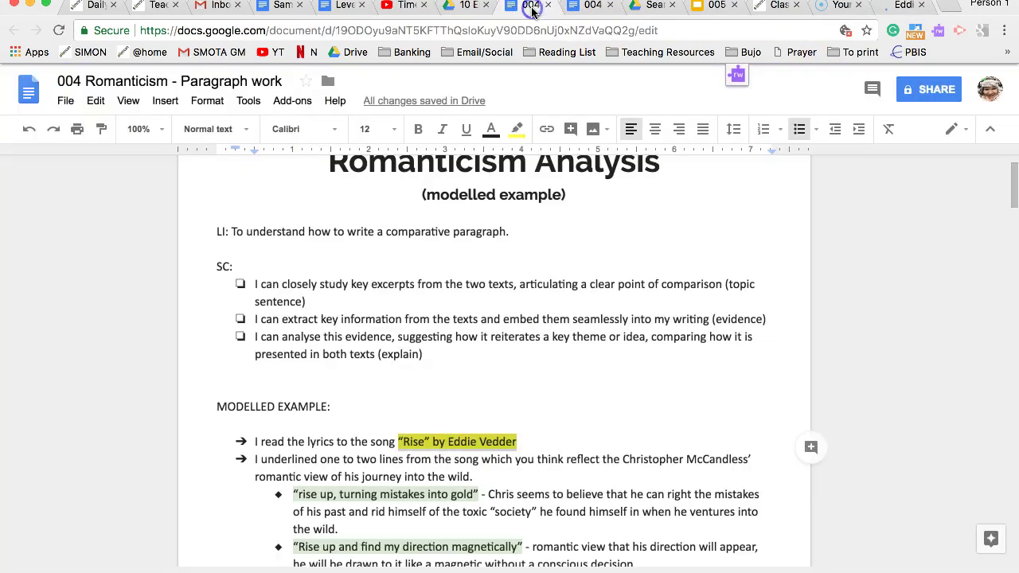
scroll(477, 532, "down", 2)
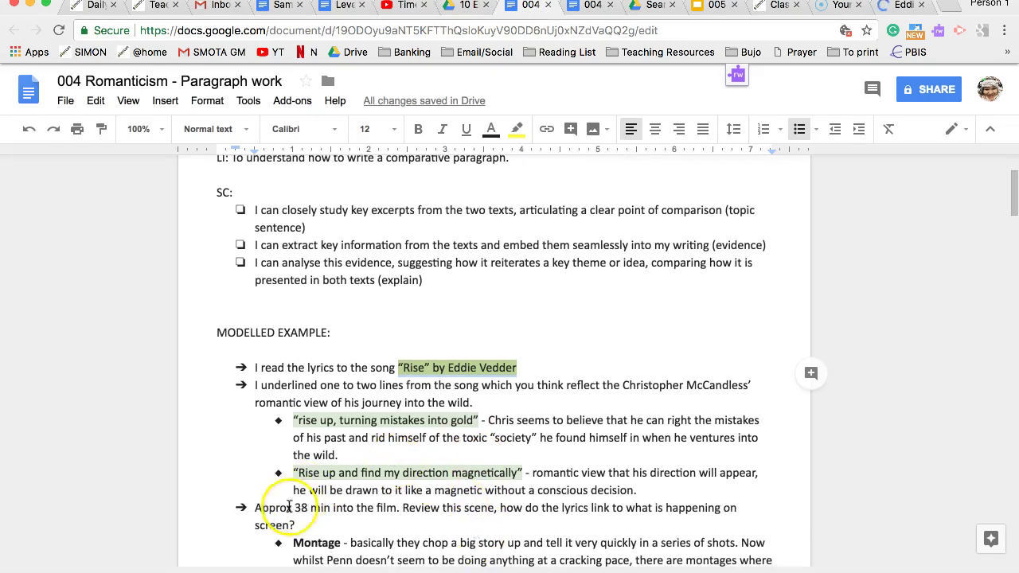
left_click_drag(256, 509, 320, 507)
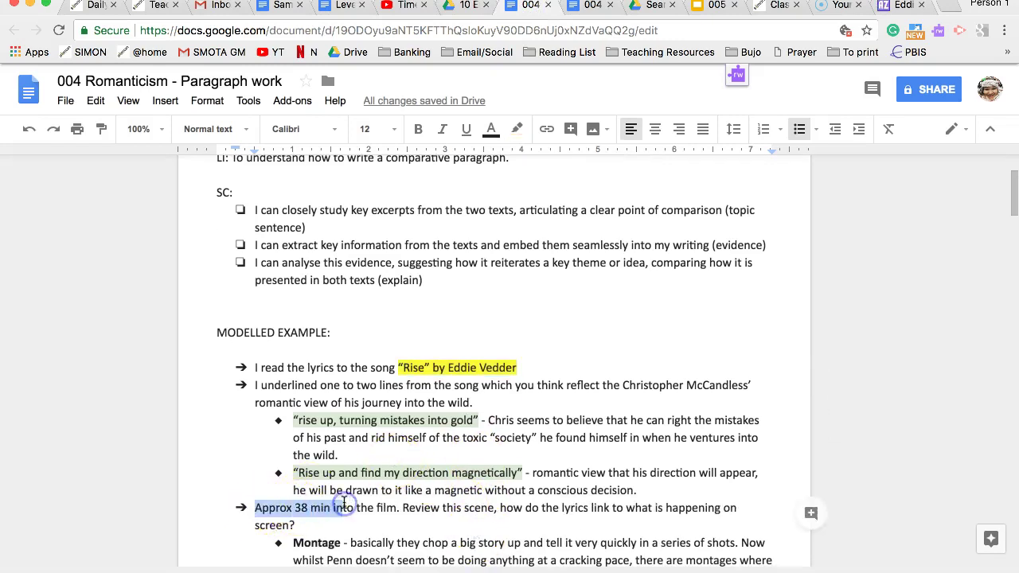
key("ctrl+Up")
- Play Into the Wild from 38 minutes, fast-forward at 5x through the montage, then pause at 39:45
left_click(352, 121)
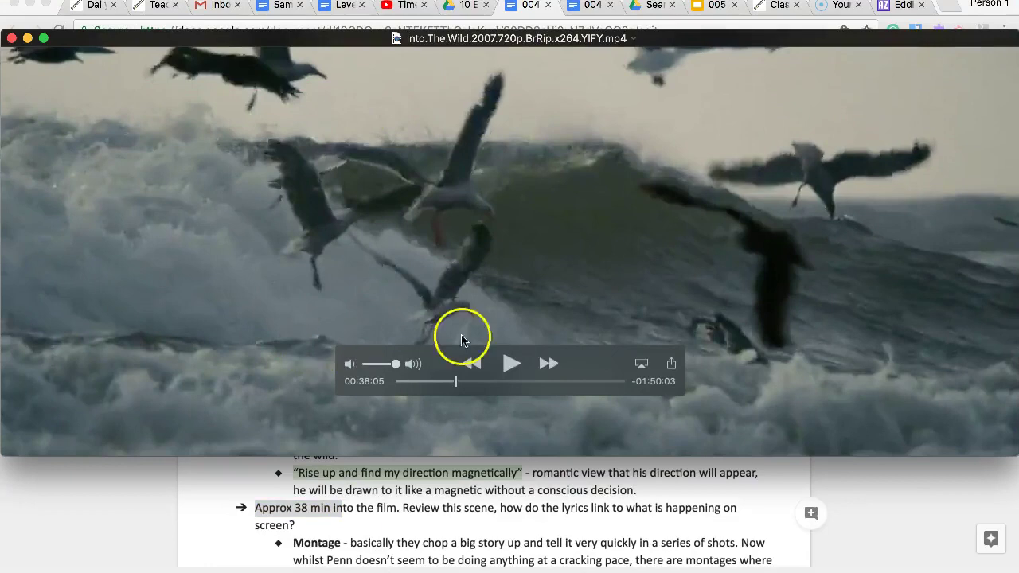
left_click(511, 363)
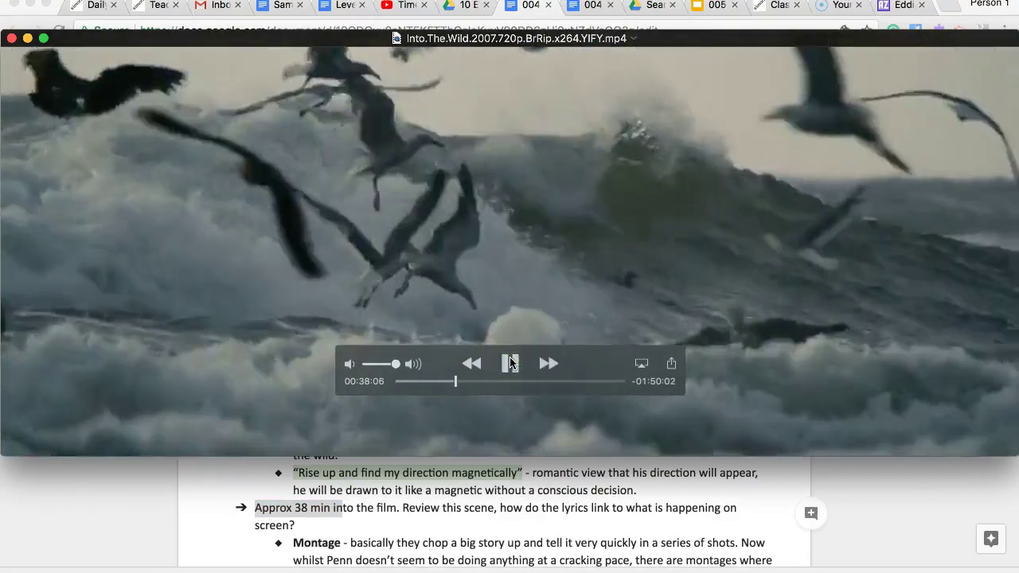
key("F12")
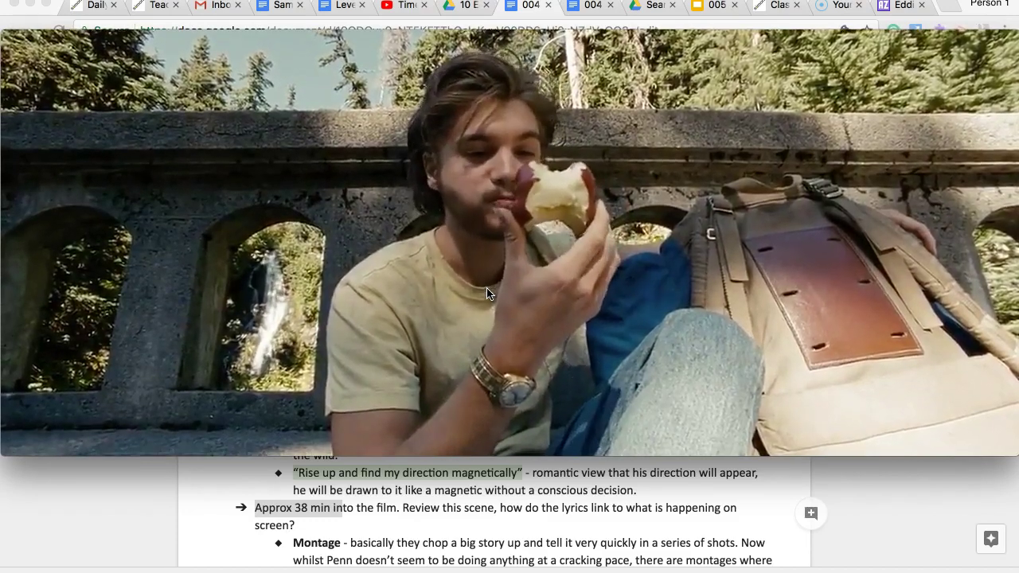
mouse_move(512, 363)
left_click(544, 365)
left_click(510, 365)
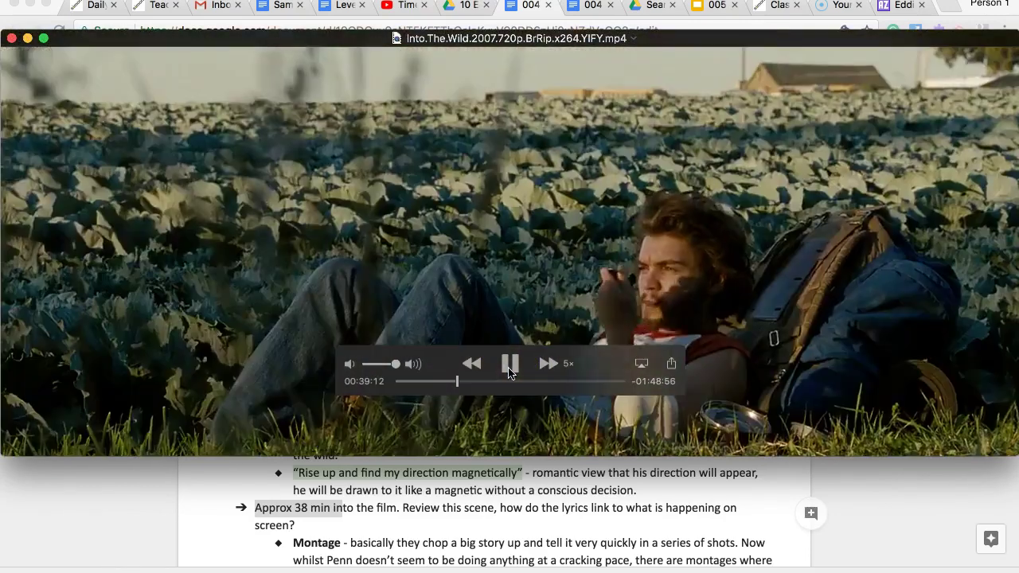
left_click(509, 368)
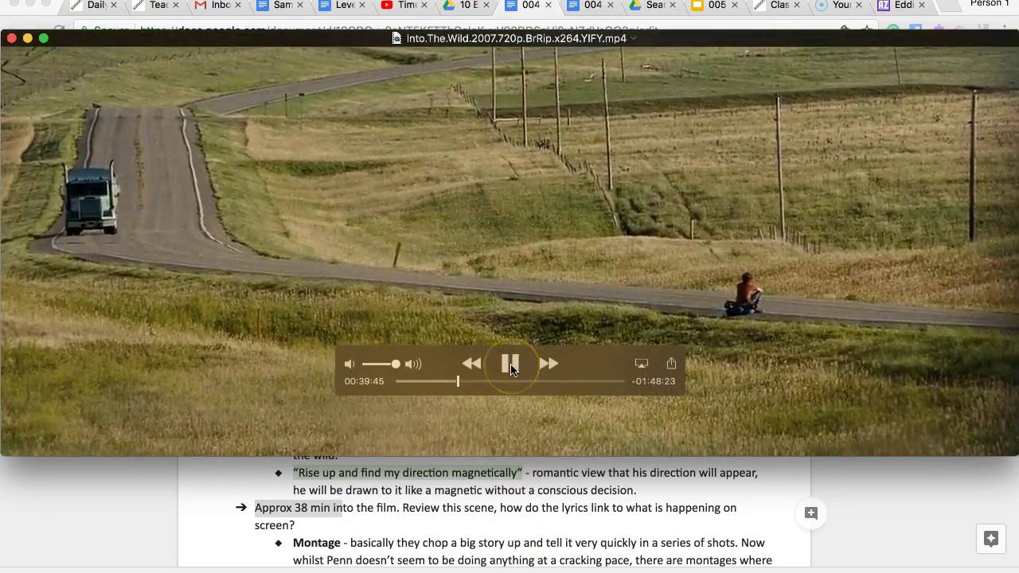
left_click(510, 367)
- Return to the Romanticism doc and review the song title line 'Rise' by Eddie Vedder
left_click(575, 517)
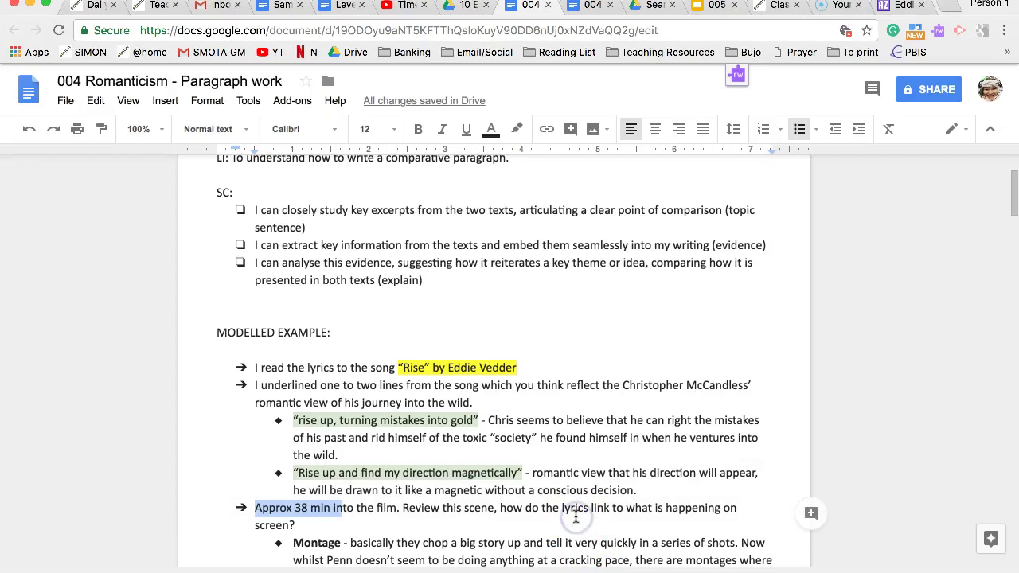
scroll(576, 516, "down", 10)
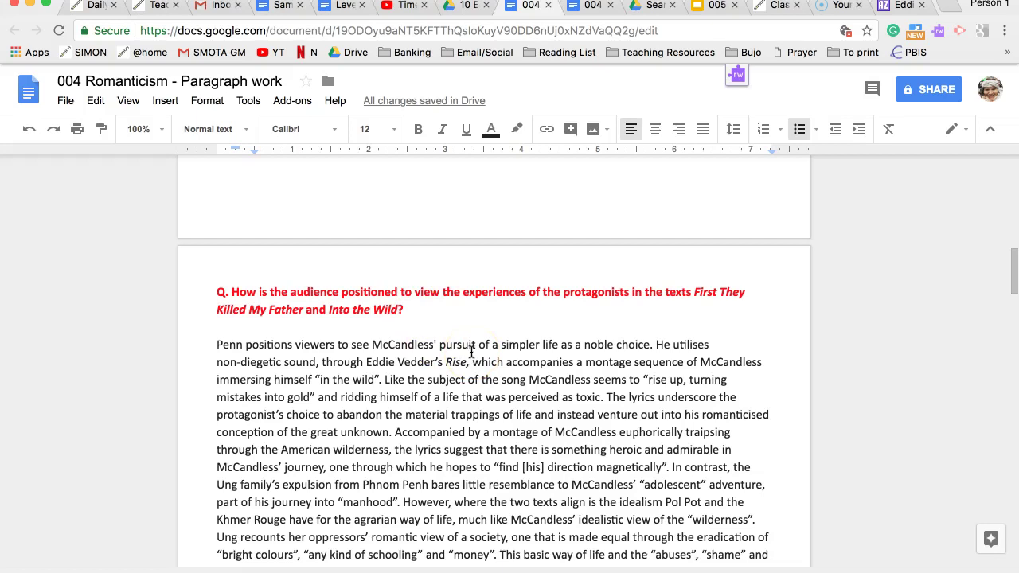
scroll(471, 350, "up", 8)
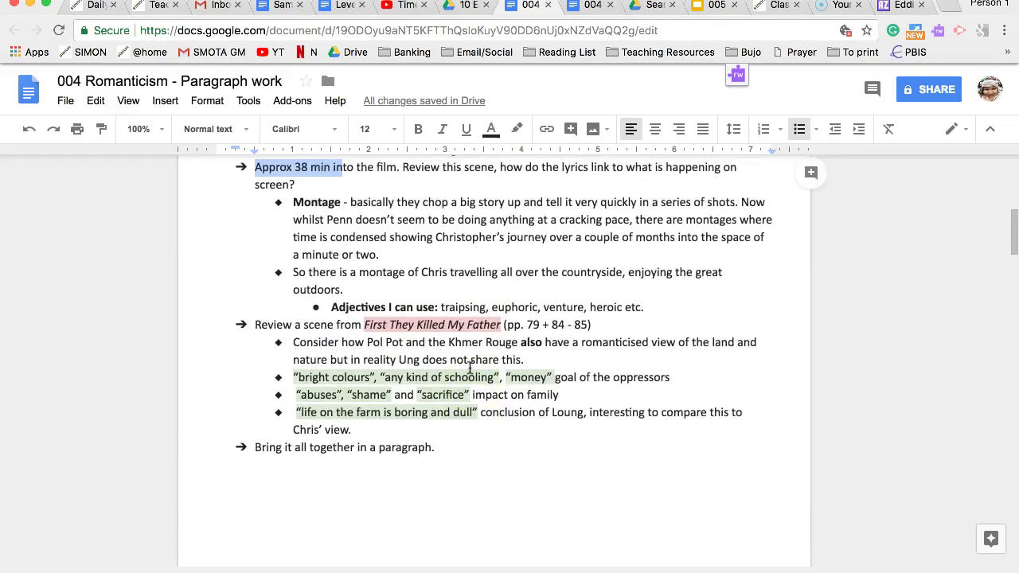
scroll(470, 368, "up", 3)
left_click(484, 330)
scroll(484, 331, "up", 3)
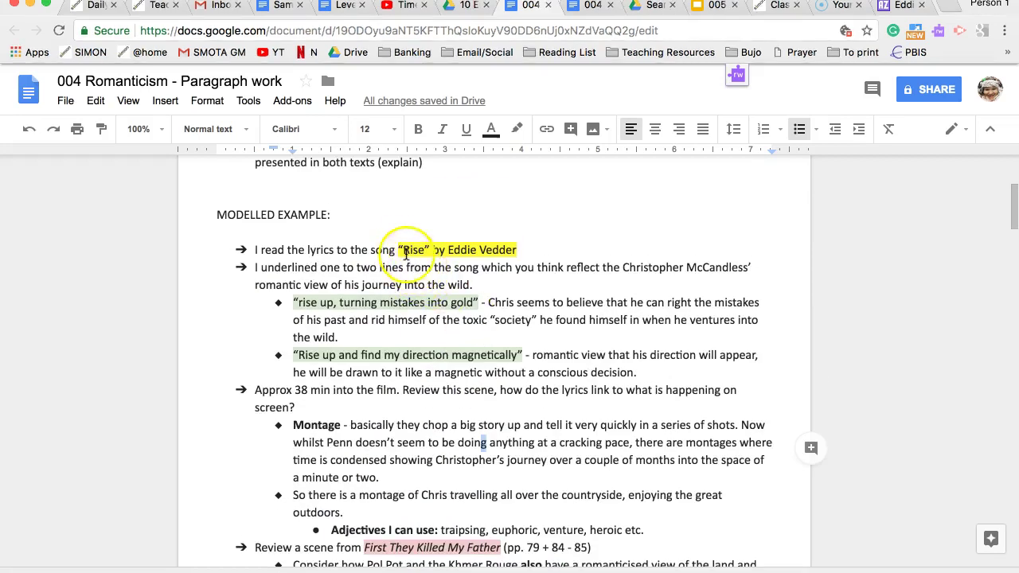
left_click_drag(398, 250, 515, 248)
left_click(525, 248)
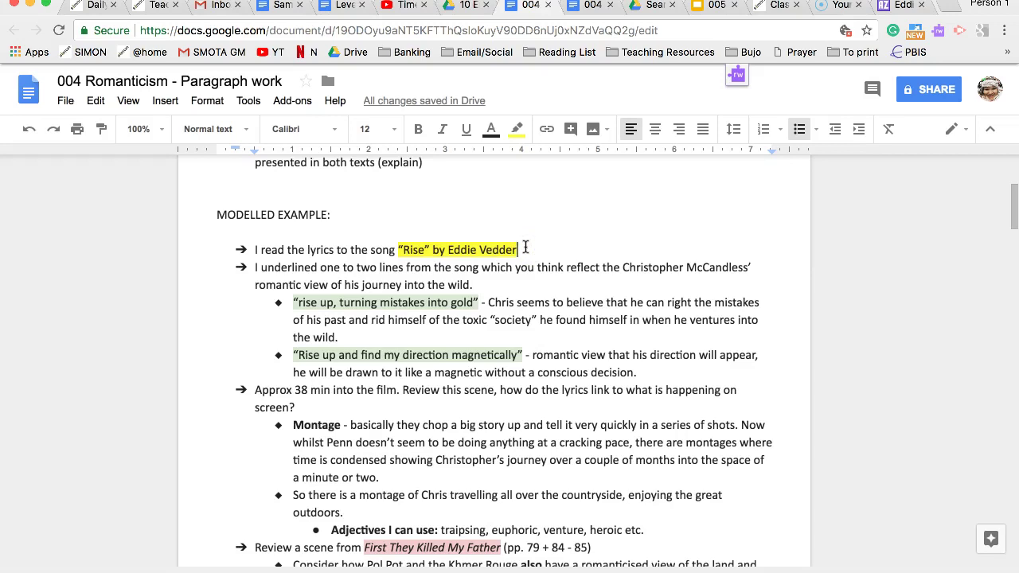
- Italicise 'romantic view of his journey into the wild.' and move the Rise lyrics tab beside the doc
left_click(279, 268)
left_click_drag(278, 267, 355, 268)
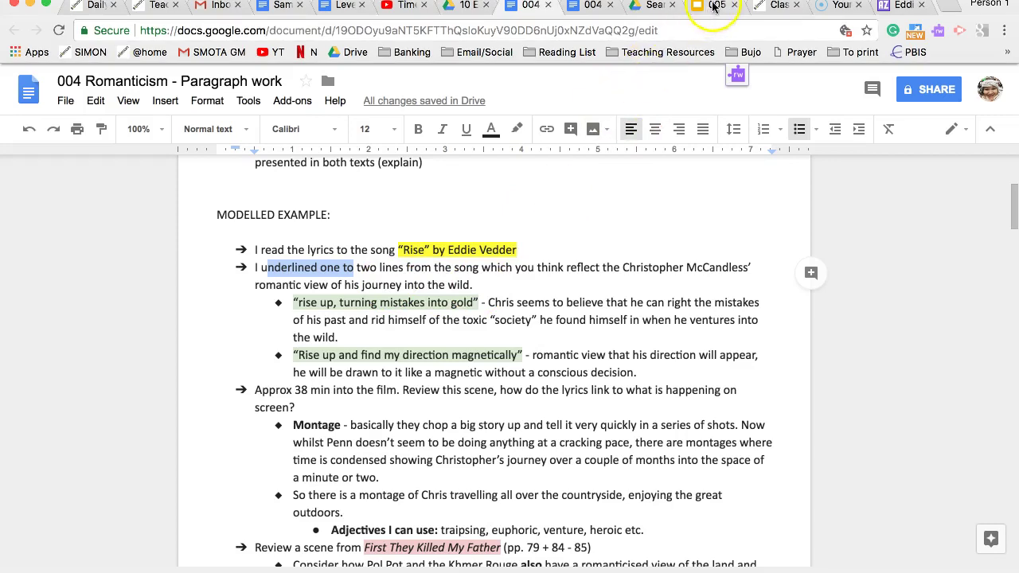
left_click_drag(475, 286, 246, 292)
key("super+i")
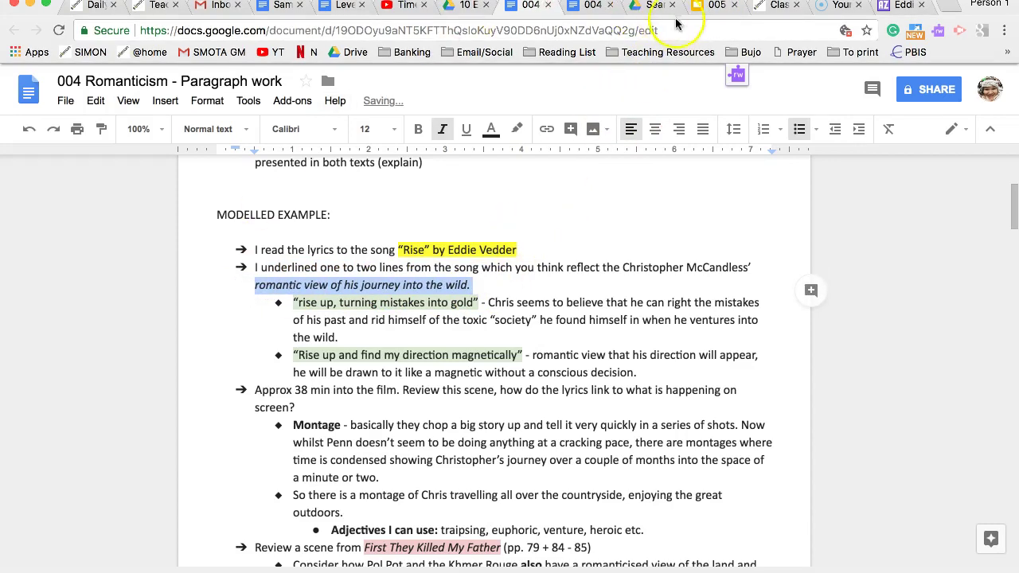
left_click_drag(902, 10, 589, 5)
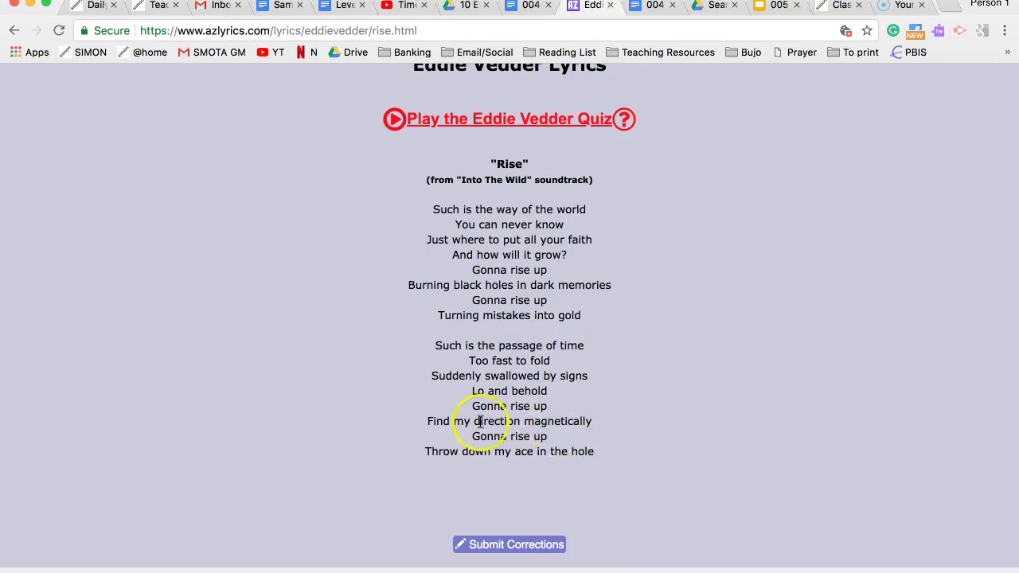
left_click_drag(476, 407, 591, 420)
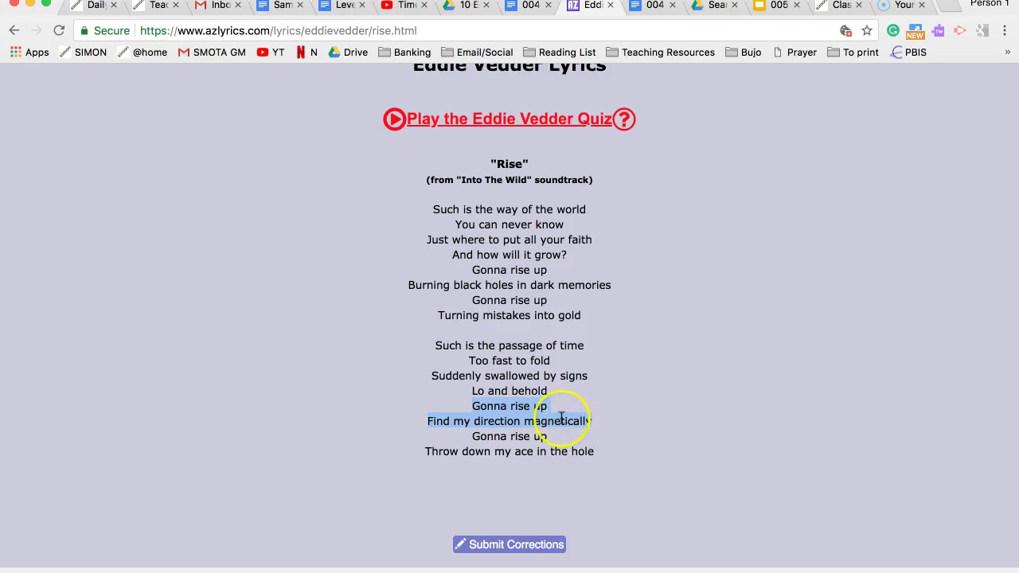
left_click_drag(580, 317, 475, 300)
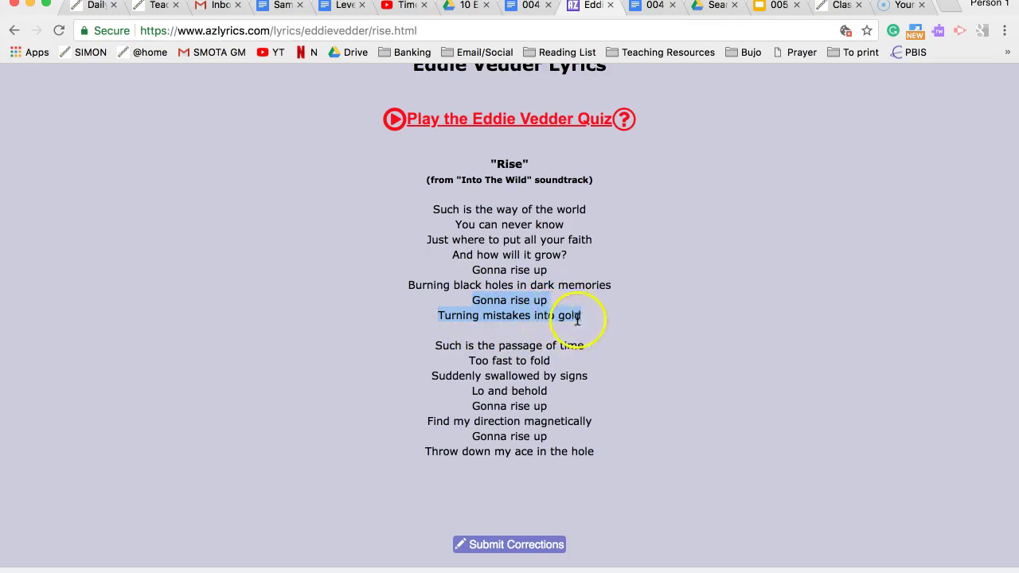
- Back in the 004 Romanticism doc, select through the two lyric quotation bullets
left_click(524, 9)
scroll(496, 295, "down", 1)
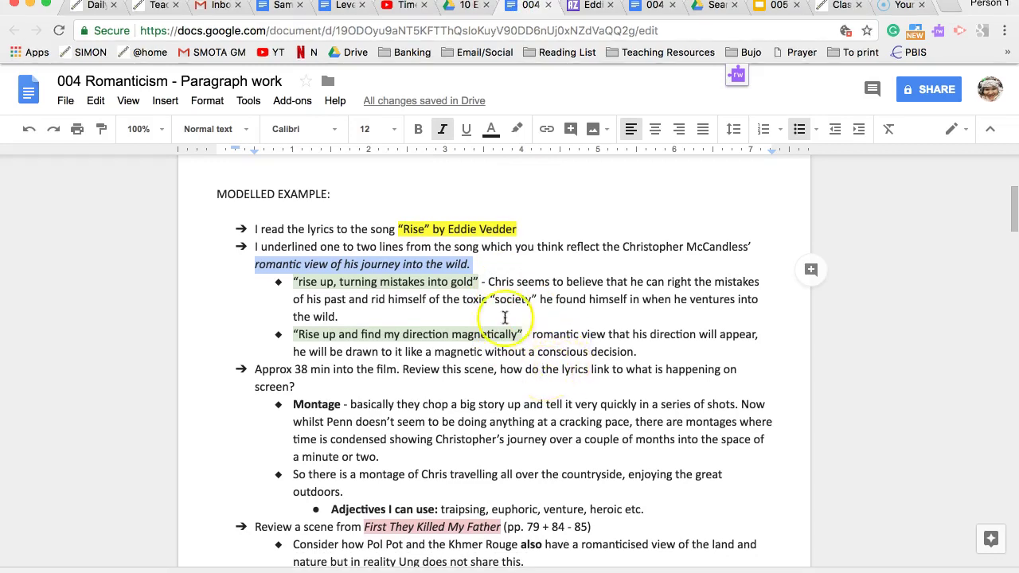
left_click(476, 284)
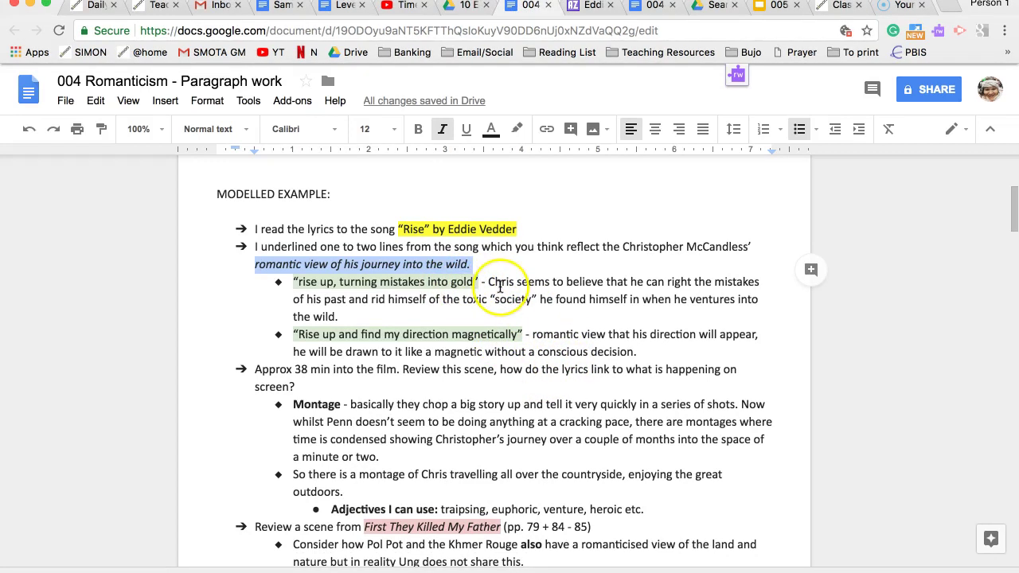
left_click_drag(498, 284, 657, 305)
left_click(542, 335)
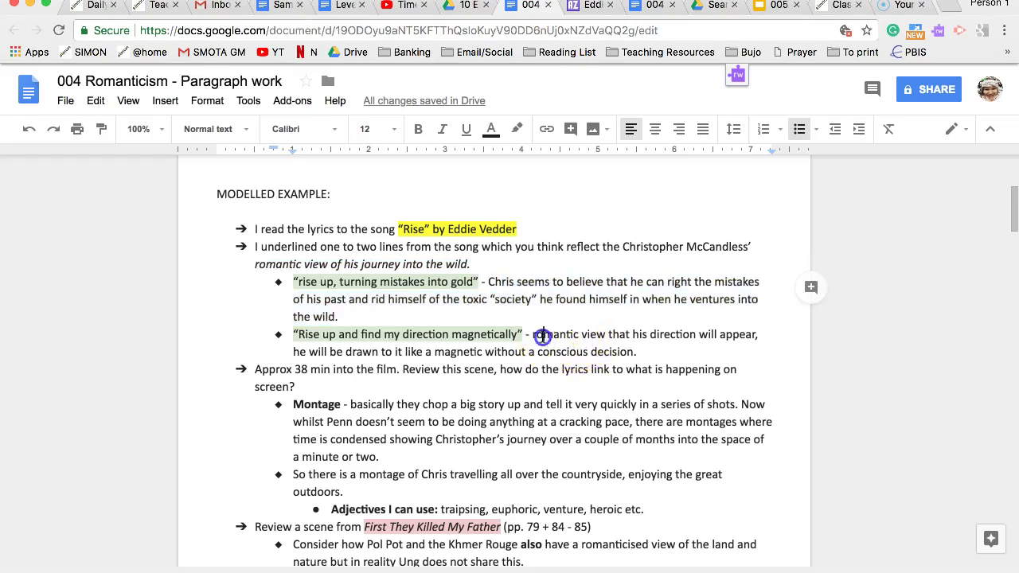
left_click_drag(542, 335, 645, 348)
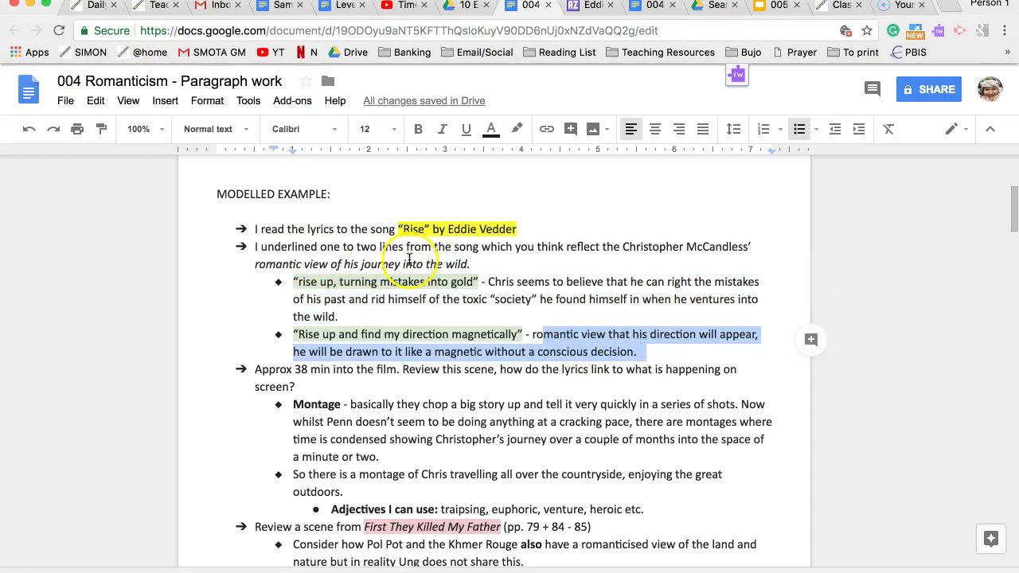
scroll(506, 326, "down", 2)
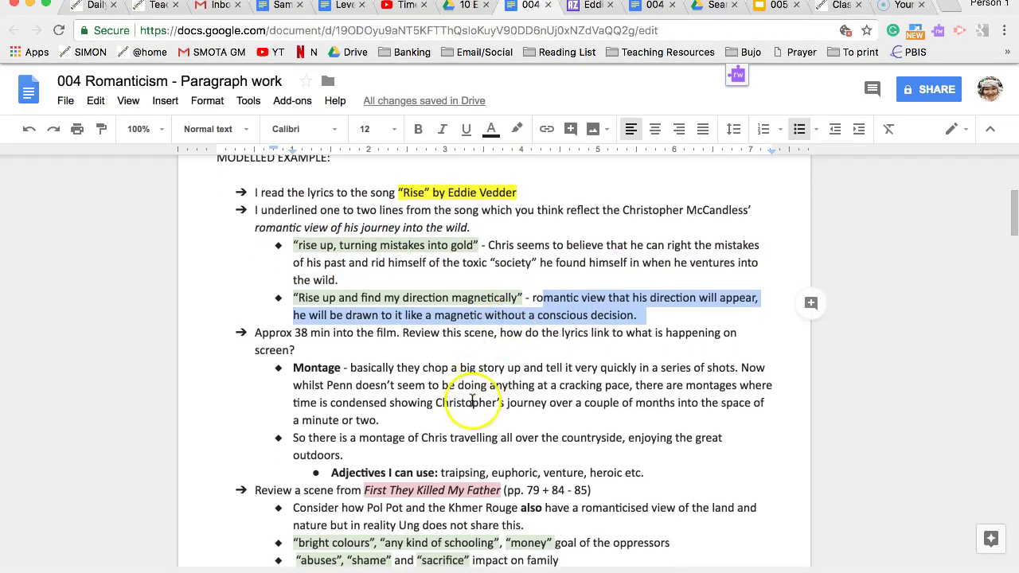
left_click(471, 402)
scroll(470, 394, "down", 2)
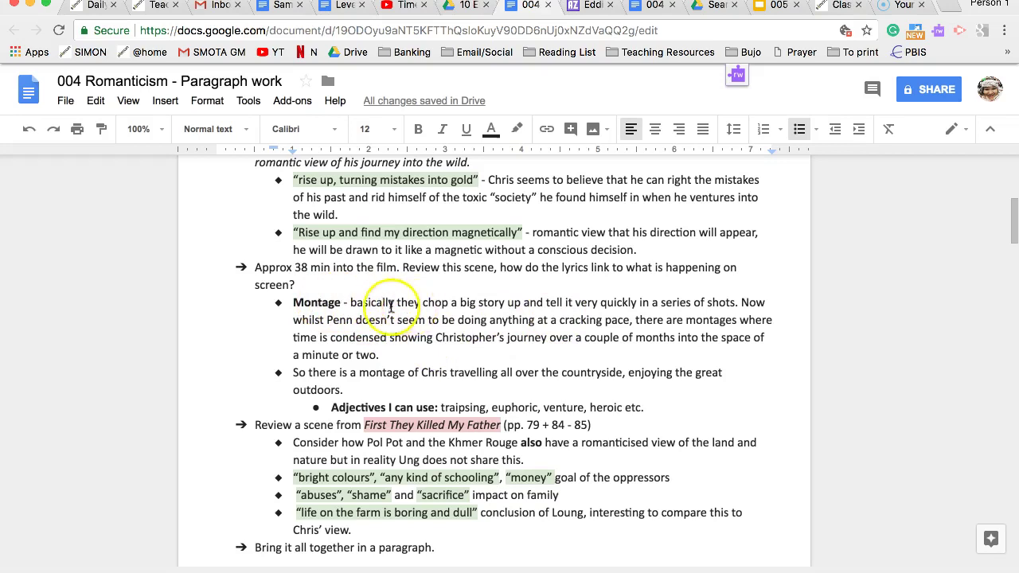
- Change 'Penn' in the Montage bullet to 'Sean Penn (director)'
left_click(341, 300)
left_click_drag(340, 301, 292, 302)
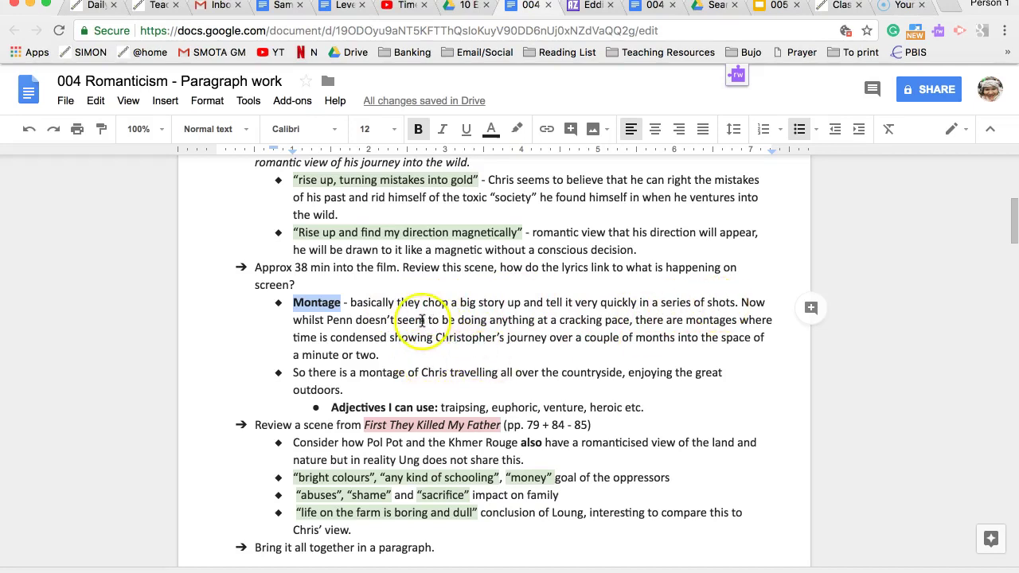
left_click_drag(488, 320, 623, 324)
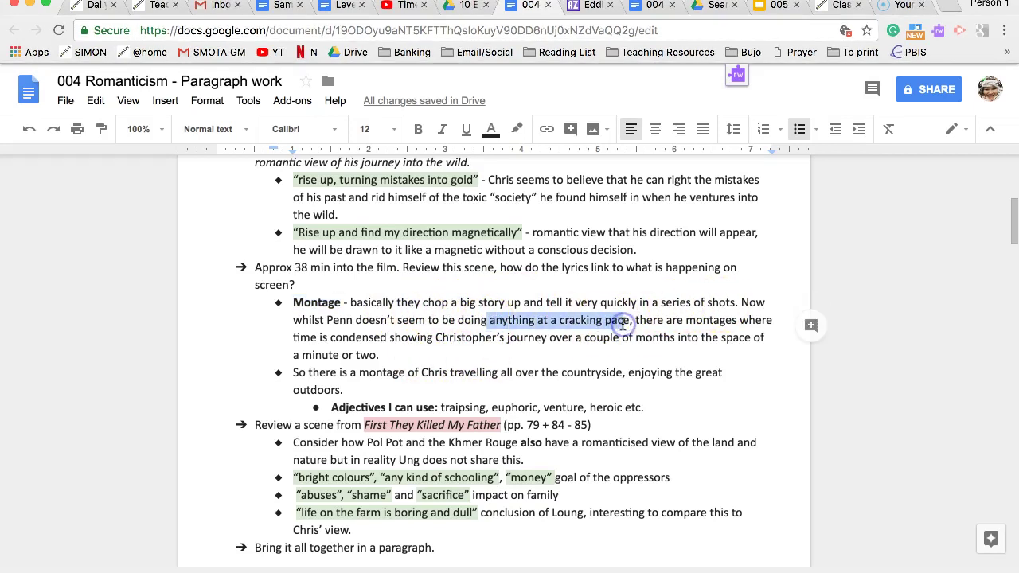
left_click(329, 324)
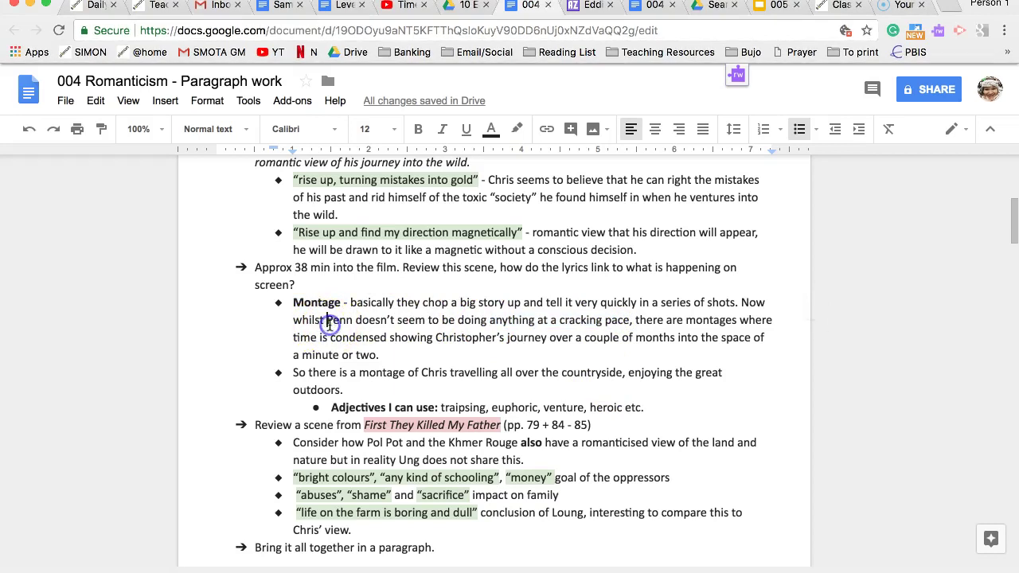
type("Sean Penn ")
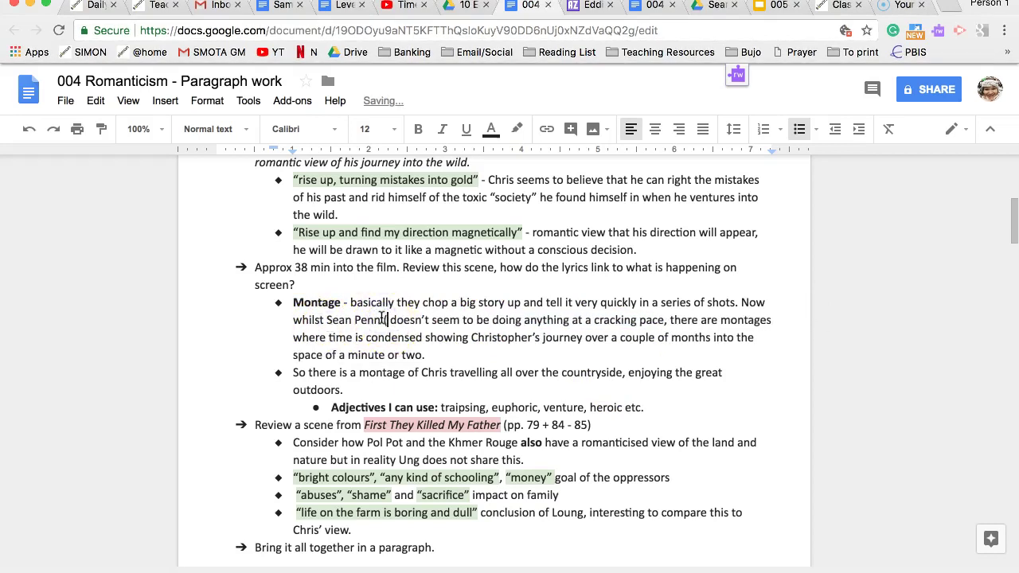
type("(director)")
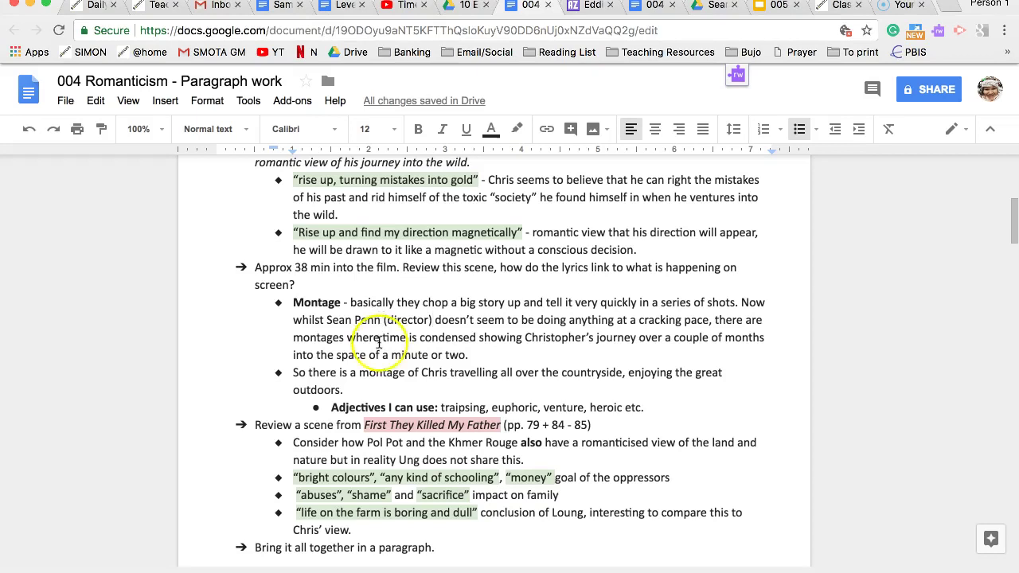
scroll(368, 350, "down", 2)
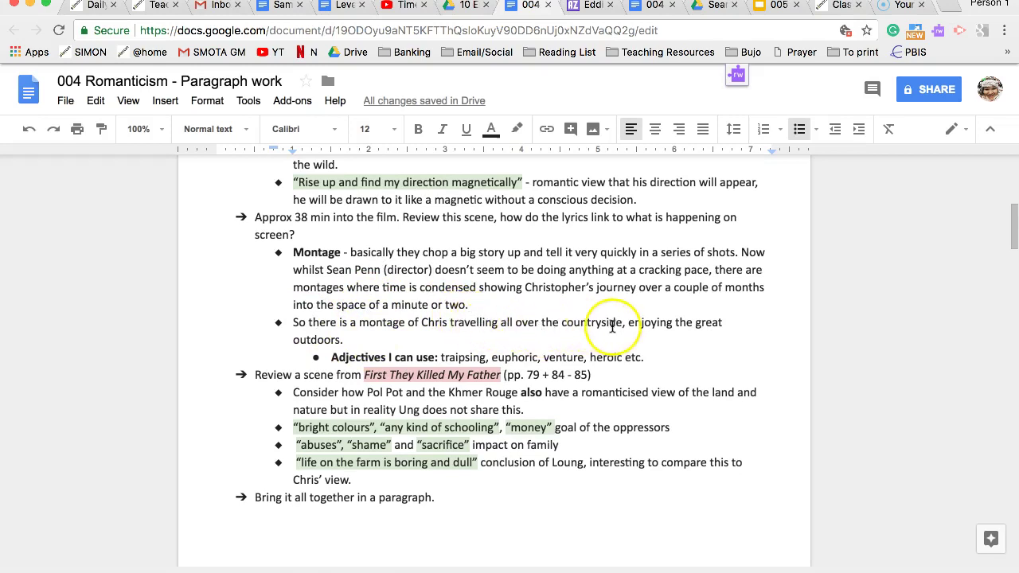
- Insert 'sublime,' into the Adjectives I can use list before 'venture'
left_click_drag(572, 322, 610, 322)
left_click(421, 336)
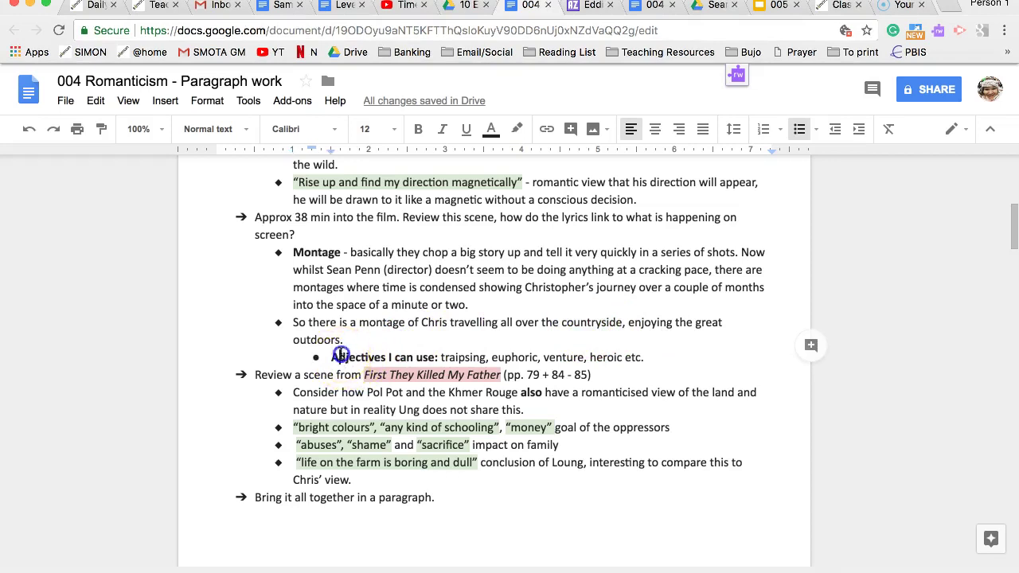
left_click_drag(332, 358, 392, 354)
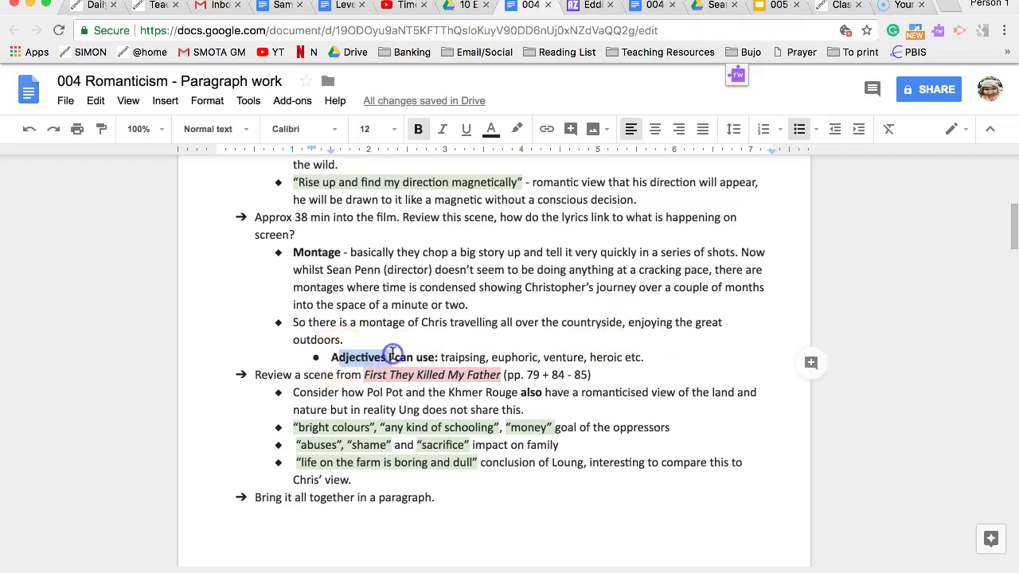
left_click(545, 357)
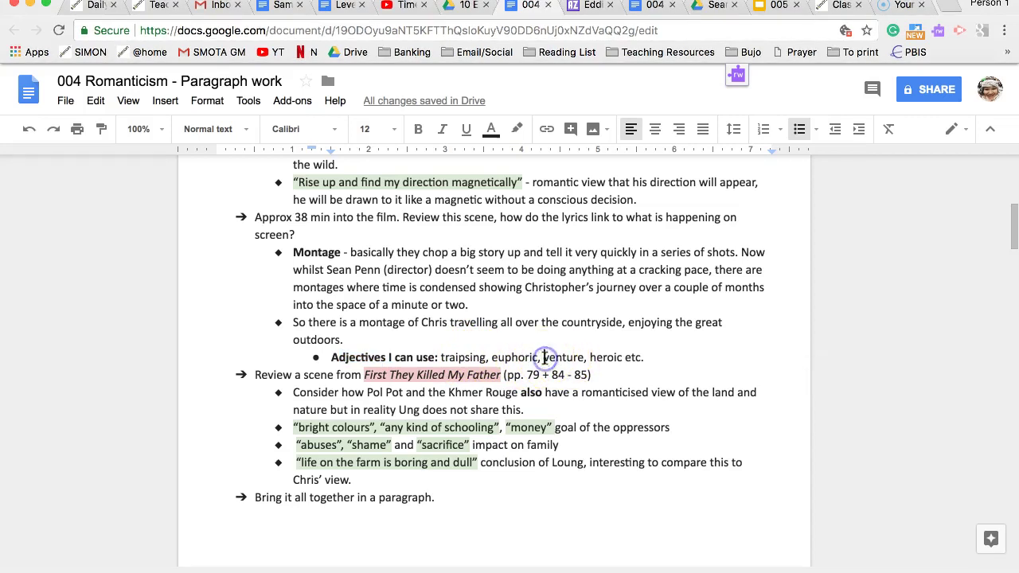
type("subl")
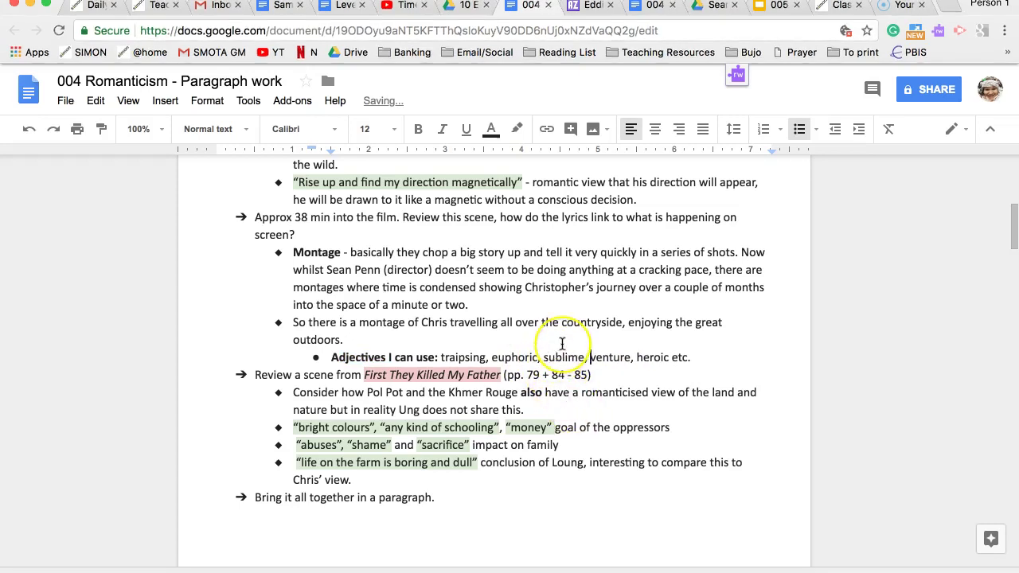
type("ime,")
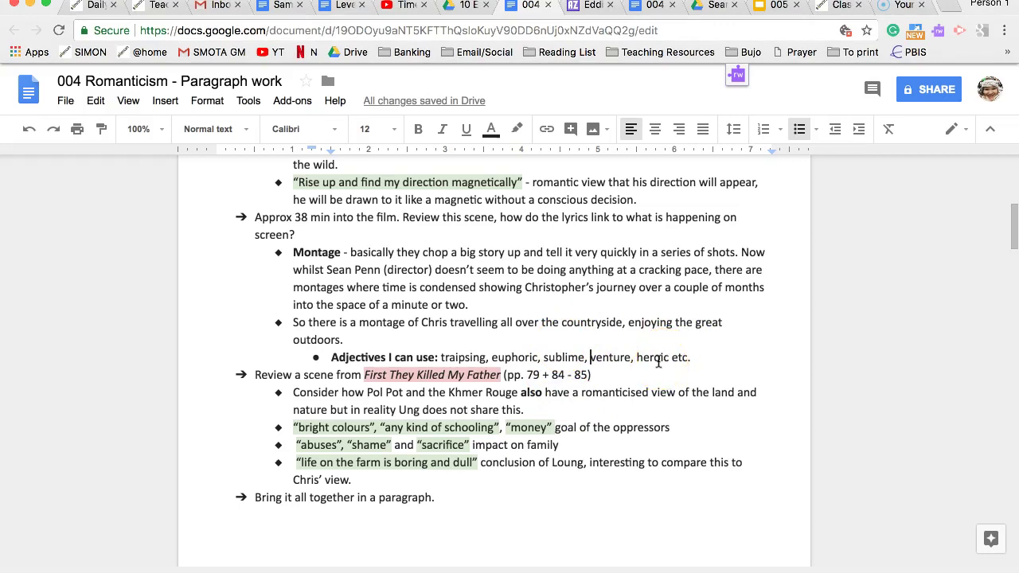
- Add a comma after 'heroic' and correct 'adminrable' to 'admirable'
scroll(658, 362, "down", 1)
left_click_drag(637, 330, 691, 332)
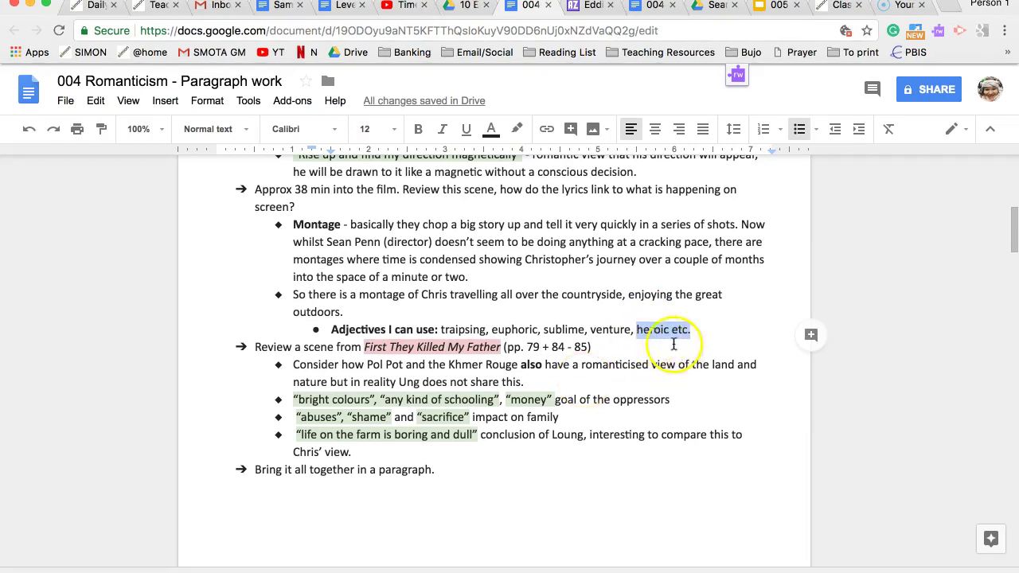
left_click(692, 379)
left_click(697, 329)
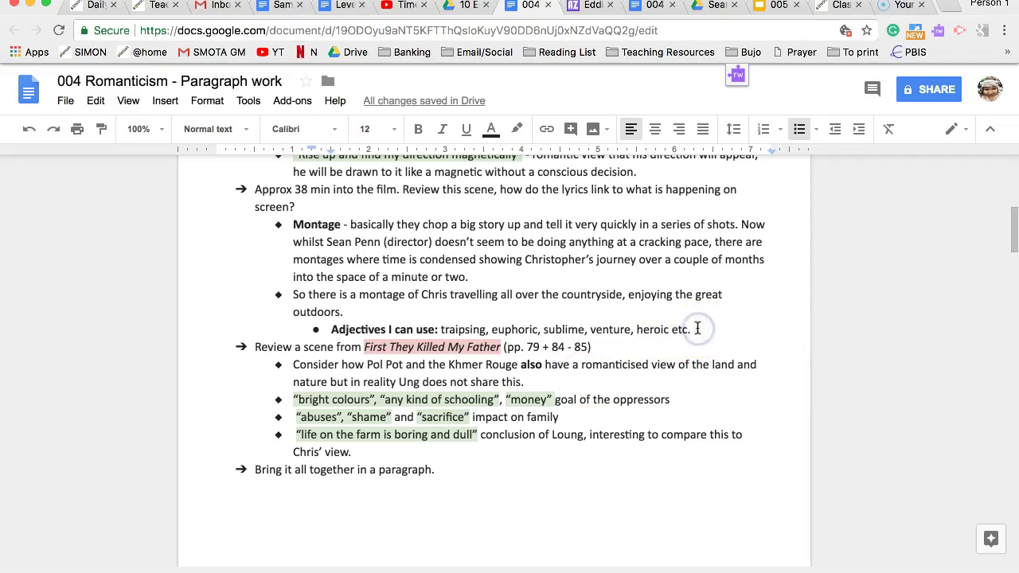
left_click(667, 329)
type(", adminrable")
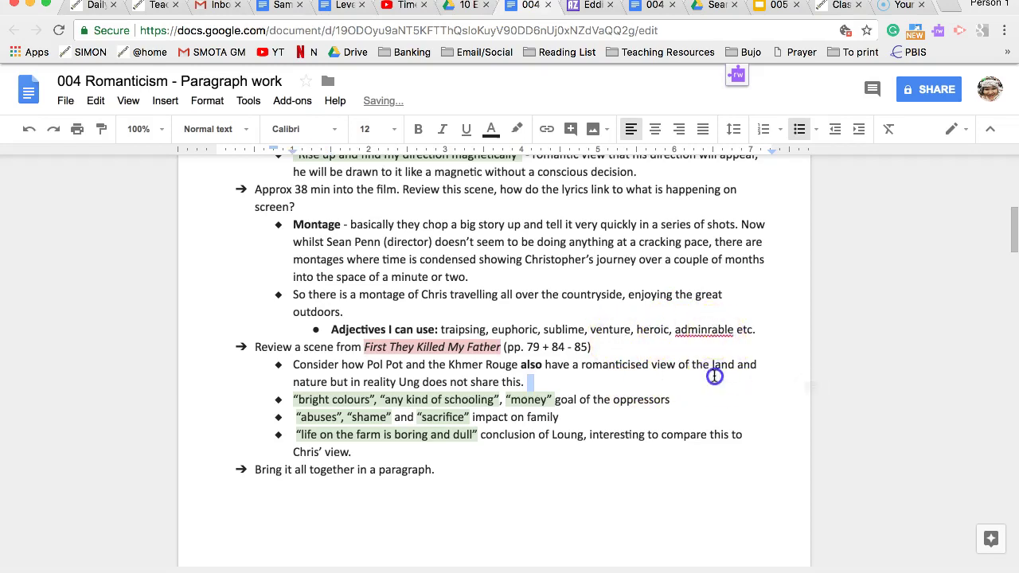
right_click(711, 344)
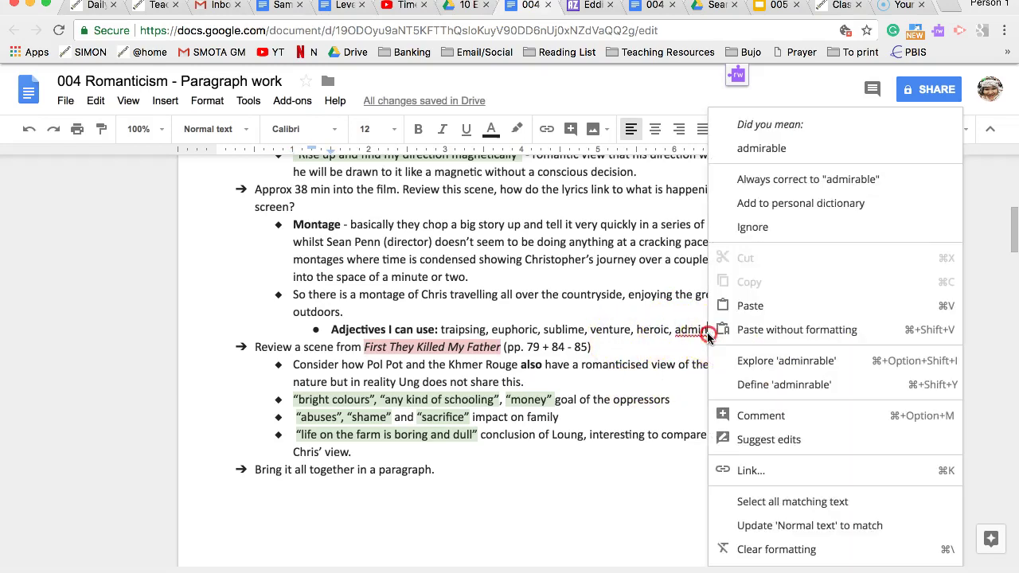
left_click(770, 158)
scroll(573, 416, "down", 1)
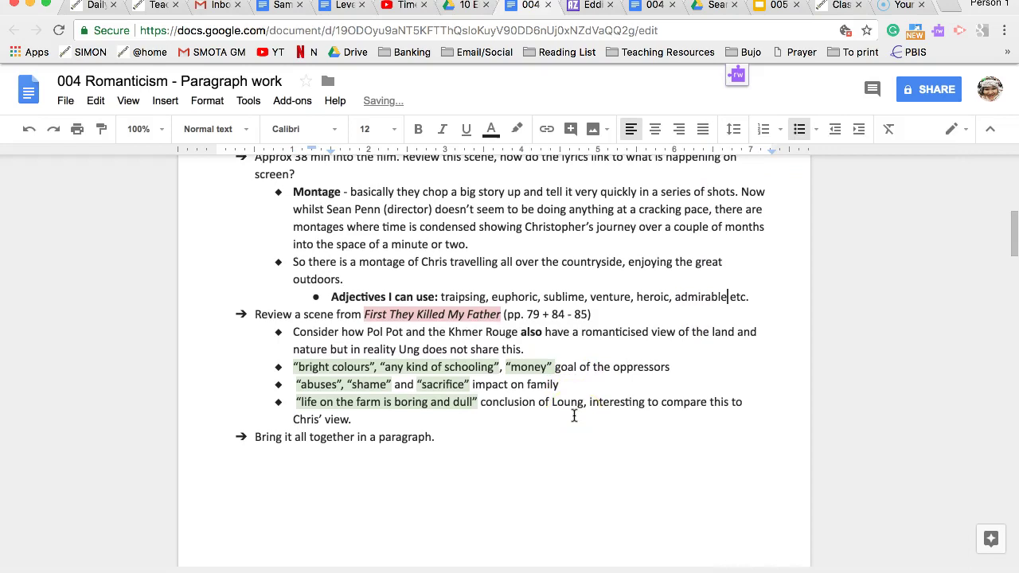
scroll(573, 415, "up", 8)
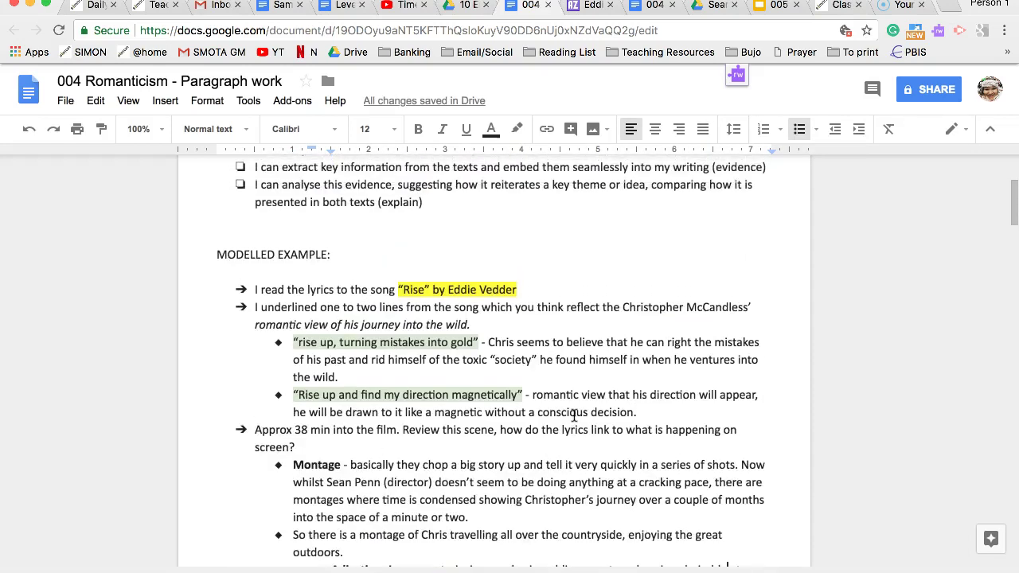
- Delete 'Consider how ' so the bullet begins 'Pol Pot and the Khmer Rouge also have…'
scroll(573, 415, "down", 5)
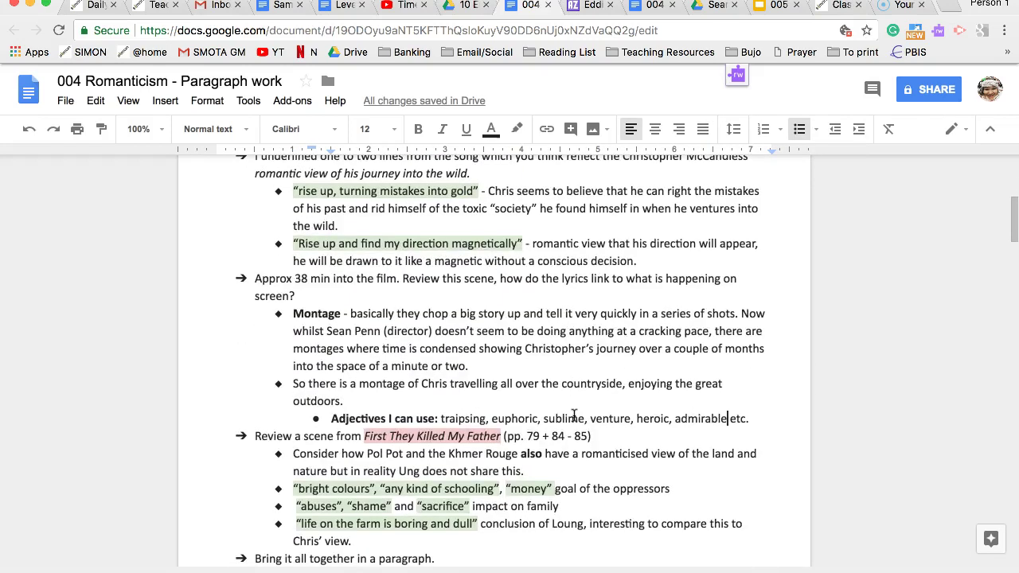
scroll(573, 415, "down", 2)
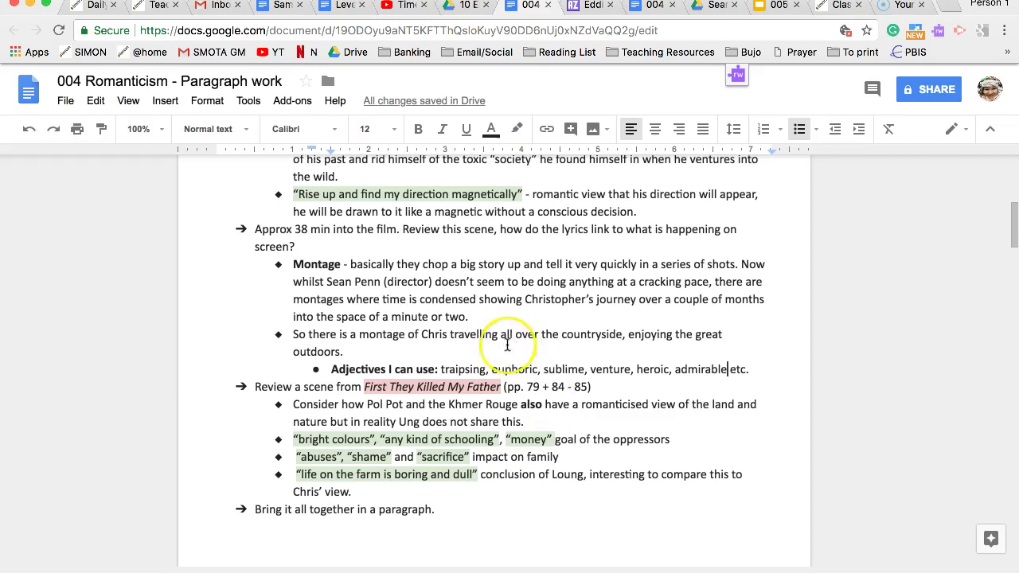
scroll(432, 241, "up", 6)
scroll(429, 244, "down", 9)
scroll(429, 245, "down", 1)
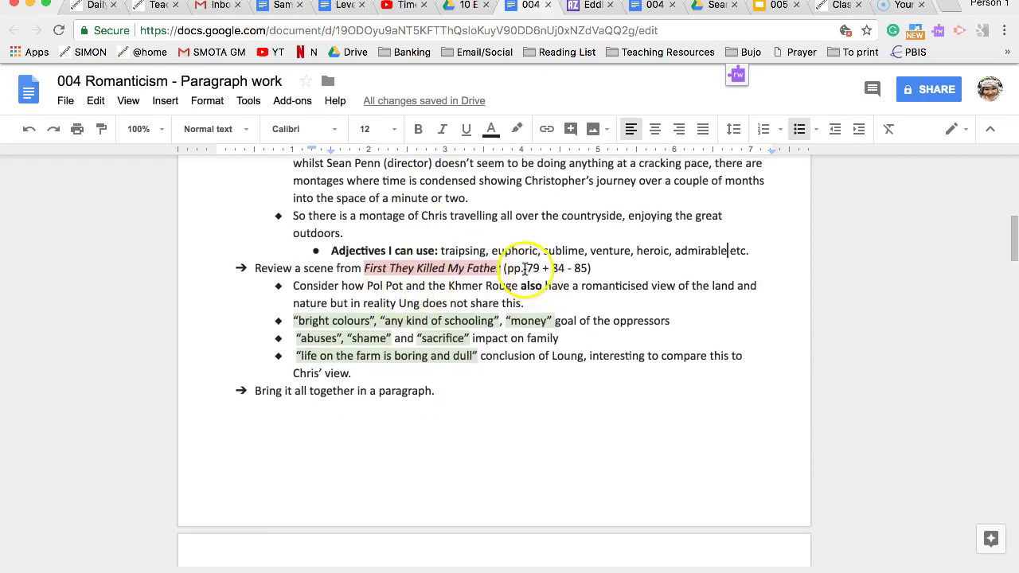
left_click_drag(524, 268, 571, 269)
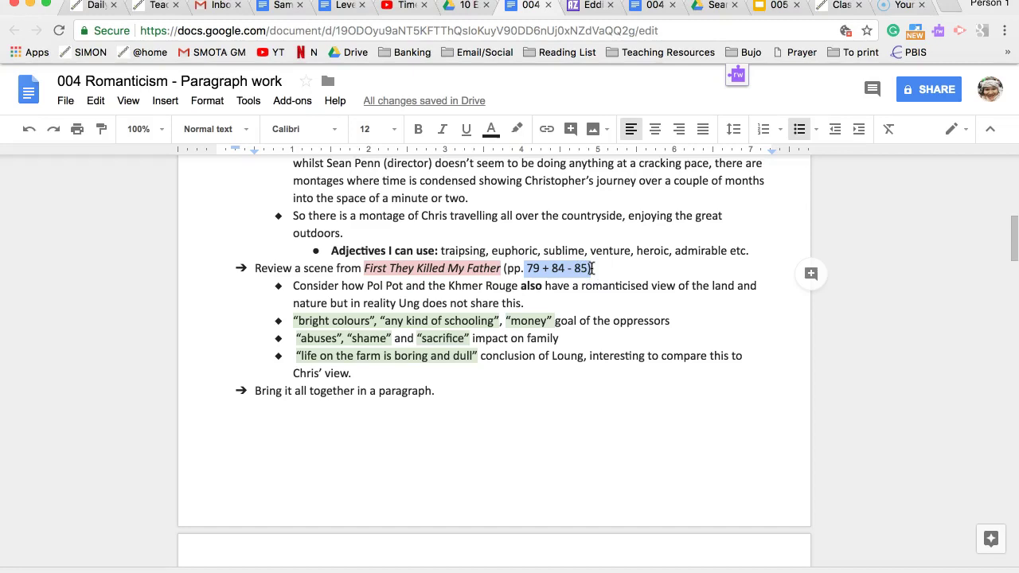
scroll(573, 270, "up", 3)
scroll(518, 278, "down", 2)
left_click(449, 294)
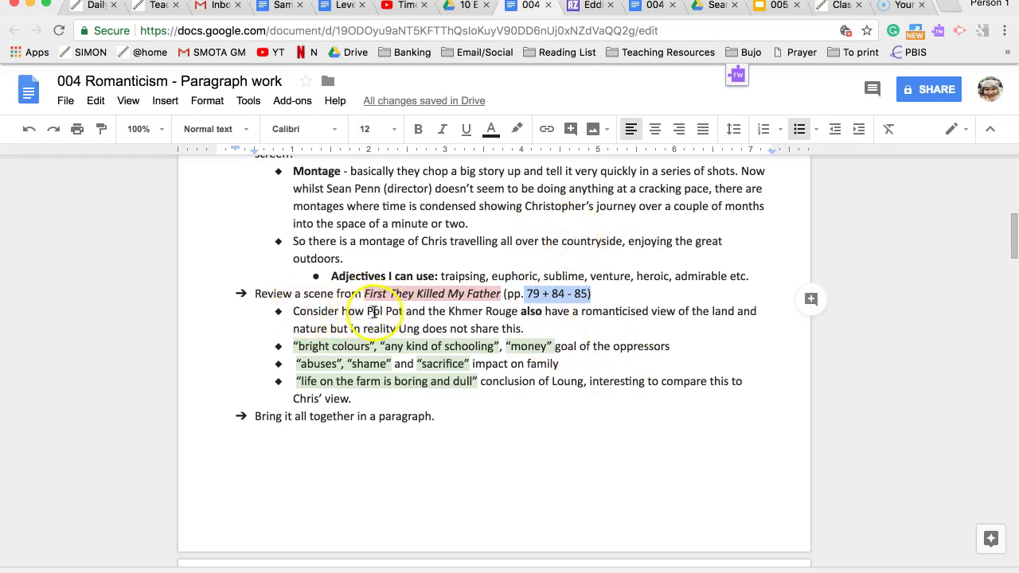
left_click_drag(366, 311, 293, 311)
key("BackSpace")
key("Delete")
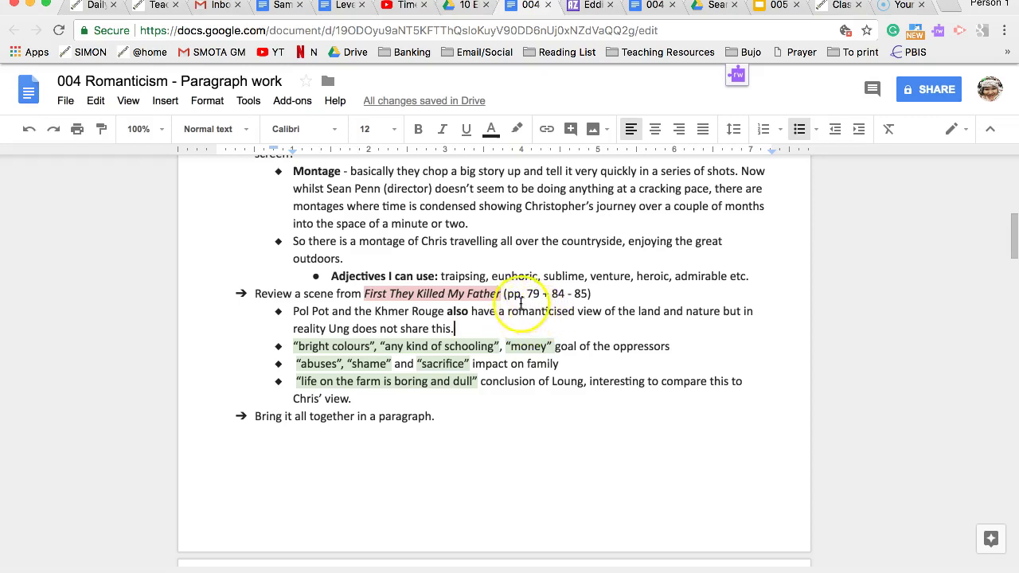
- Review 'romanticised view' and the quotes on colours, schooling, money and abuses
left_click_drag(517, 311, 586, 311)
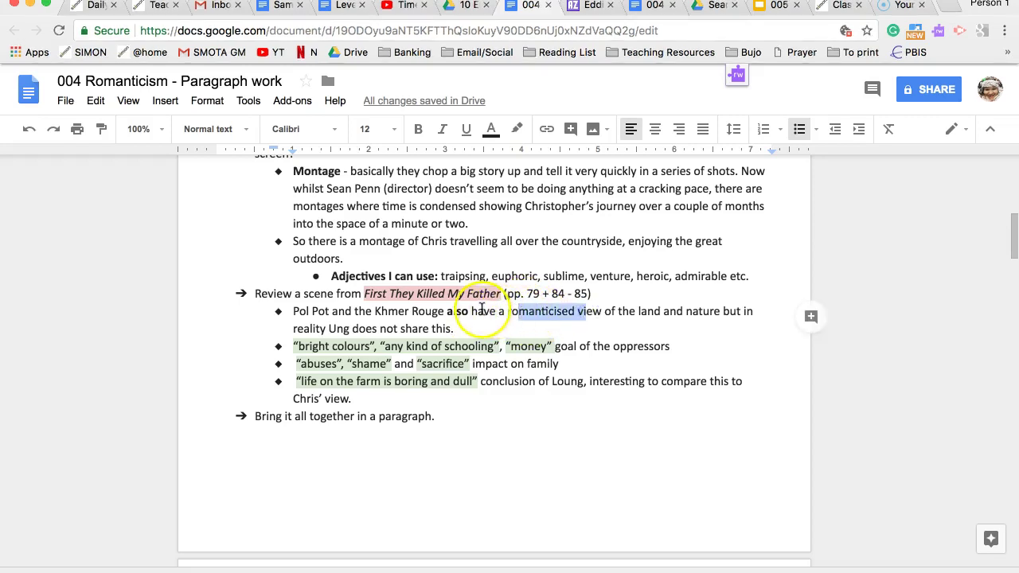
scroll(448, 408, "down", 1)
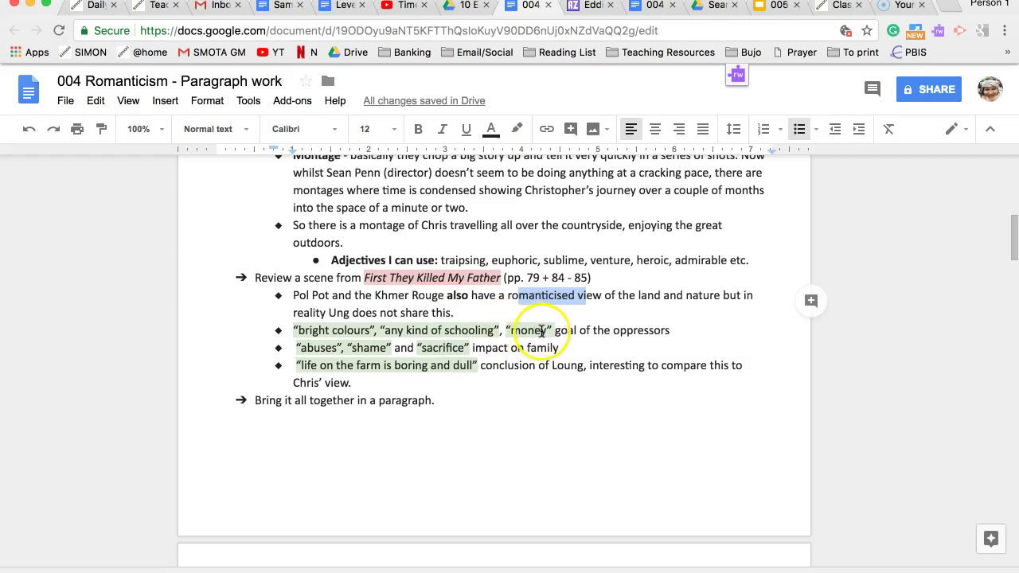
left_click_drag(508, 295, 593, 295)
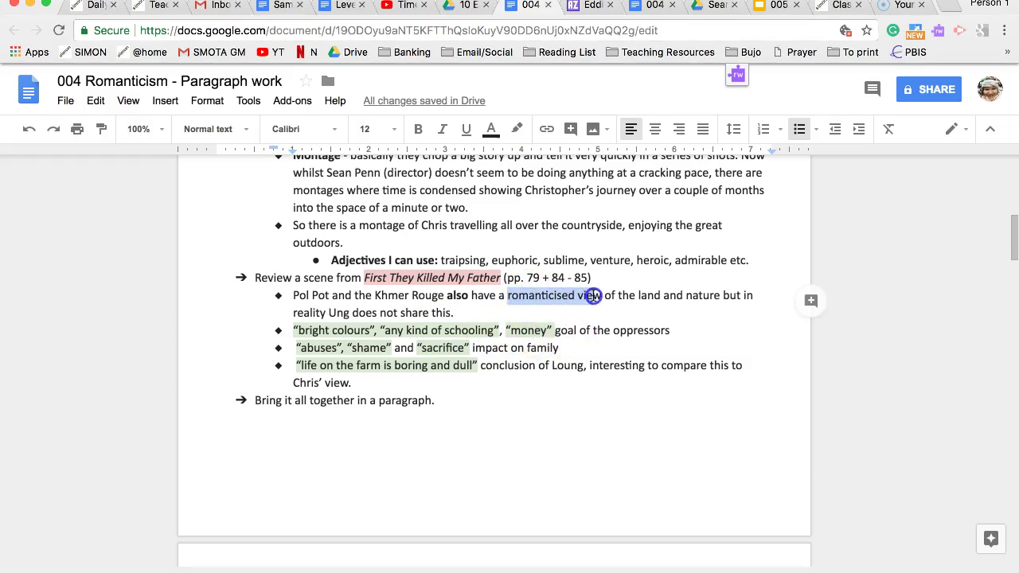
left_click_drag(554, 330, 295, 318)
scroll(437, 267, "down", 3)
left_click_drag(297, 318, 440, 318)
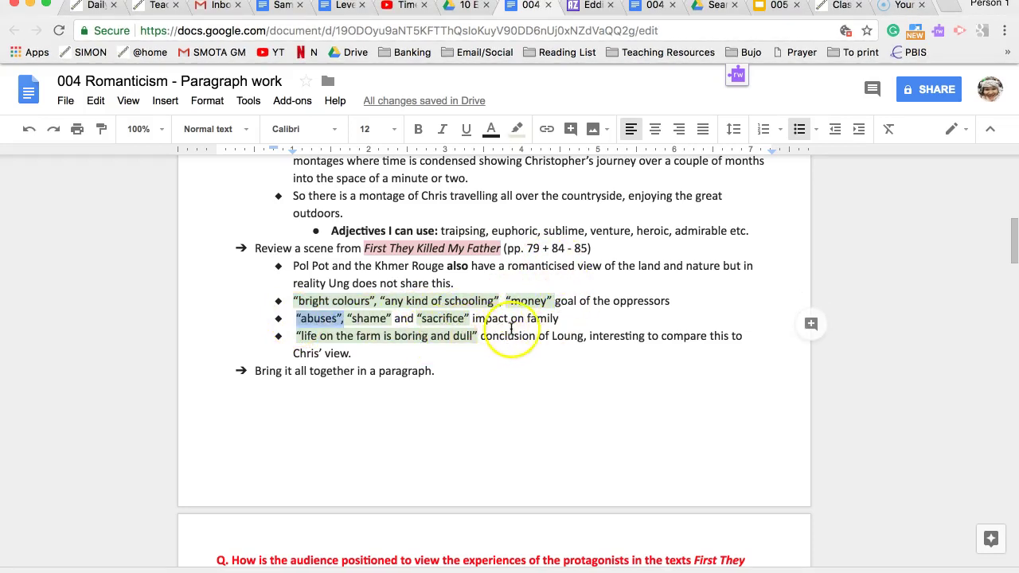
left_click(590, 318)
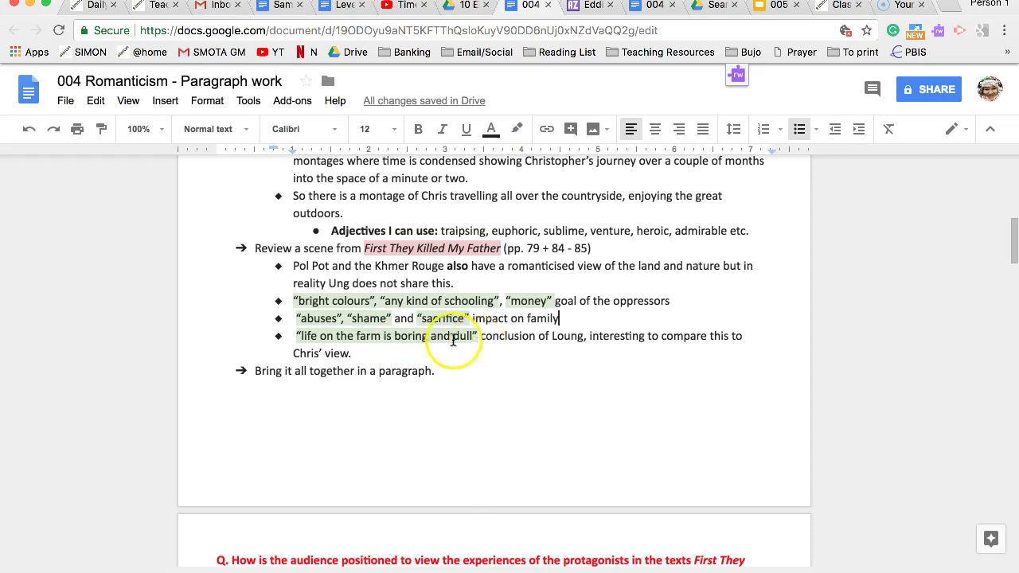
scroll(446, 331, "up", 2)
scroll(398, 279, "up", 1)
scroll(360, 275, "down", 4)
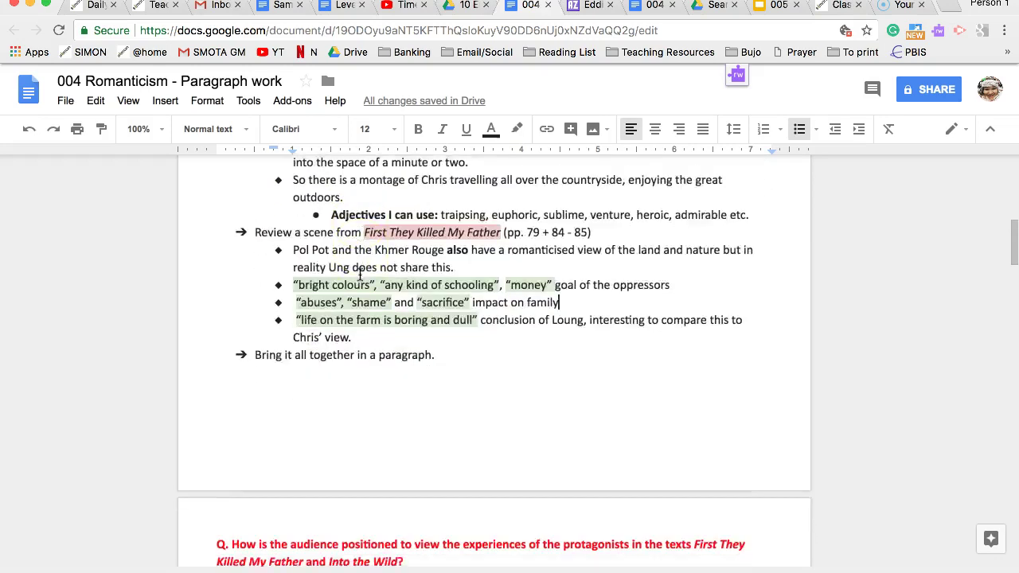
scroll(444, 312, "up", 3)
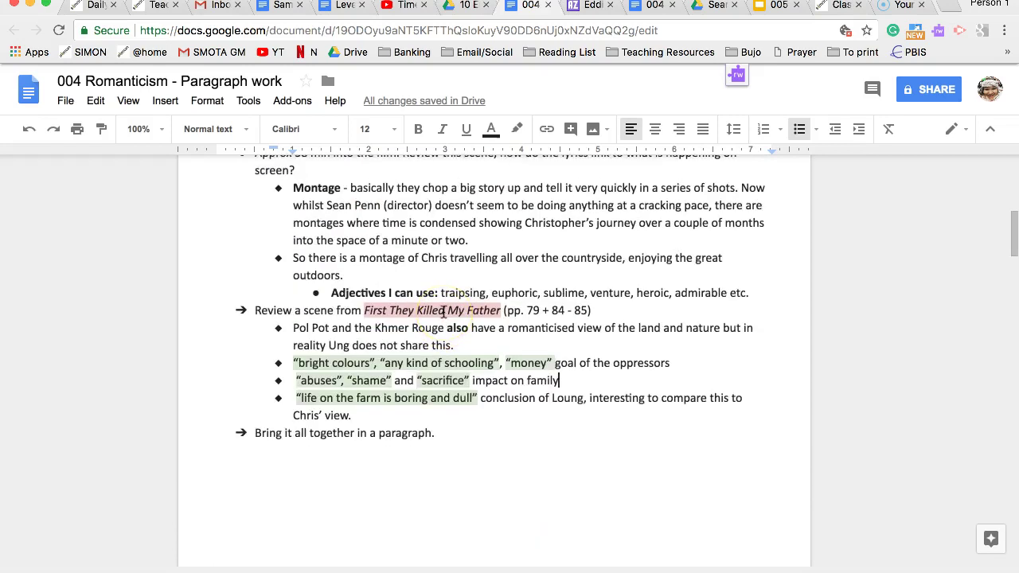
scroll(443, 312, "up", 2)
scroll(443, 312, "down", 6)
scroll(443, 312, "down", 3)
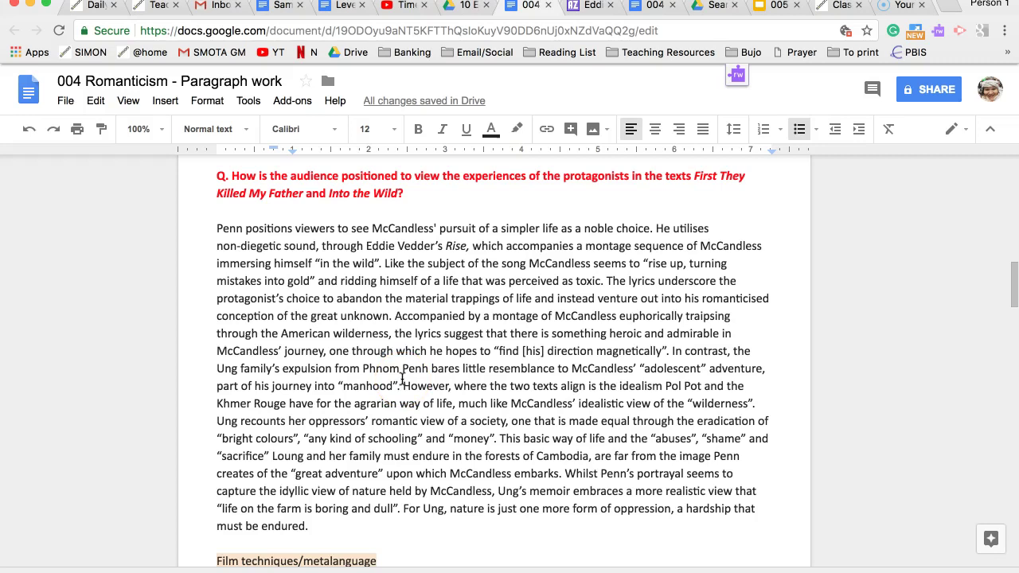
left_click_drag(402, 387, 585, 386)
left_click(549, 407)
left_click(585, 386)
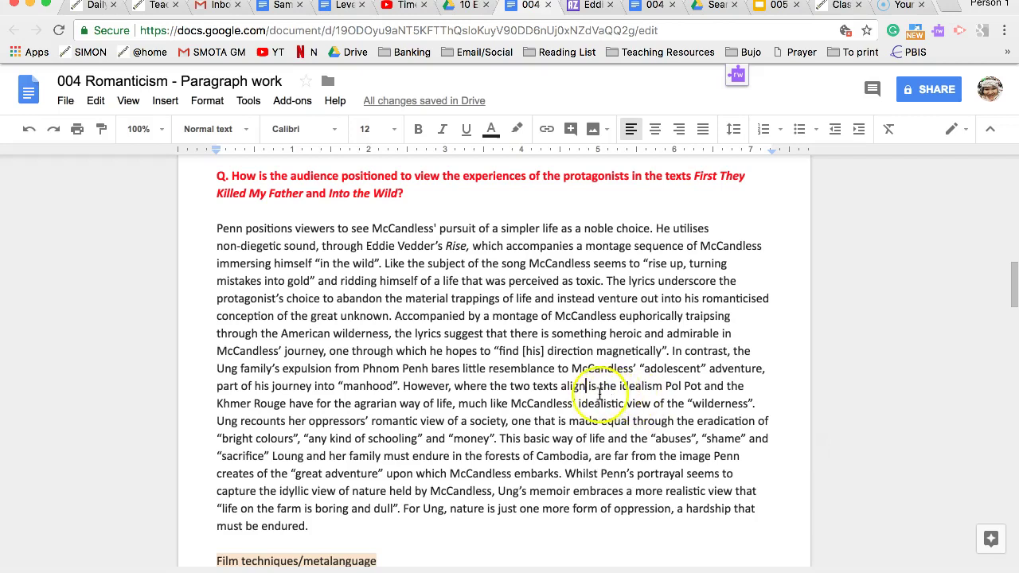
left_click_drag(723, 454, 711, 456)
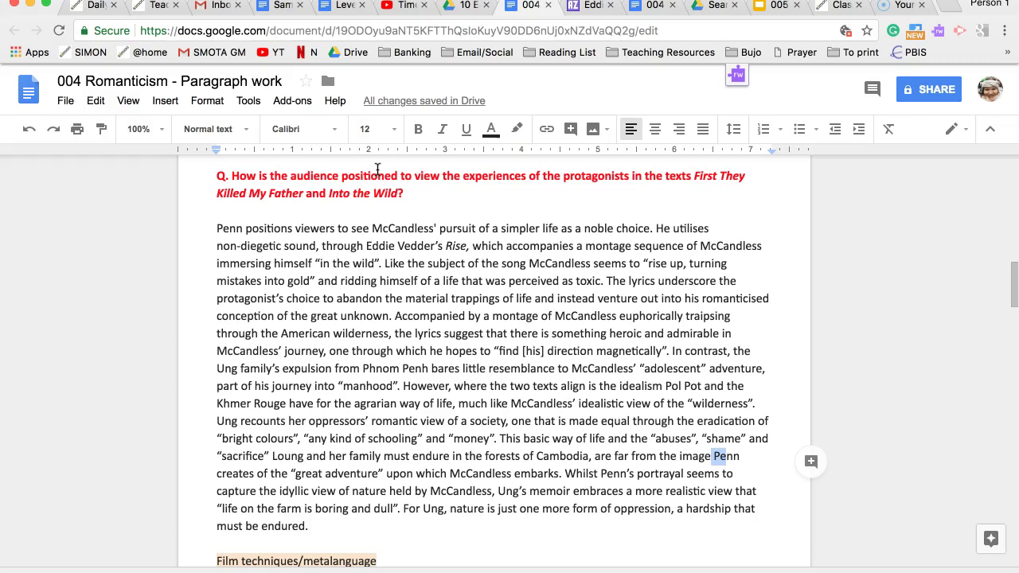
scroll(377, 169, "down", 10)
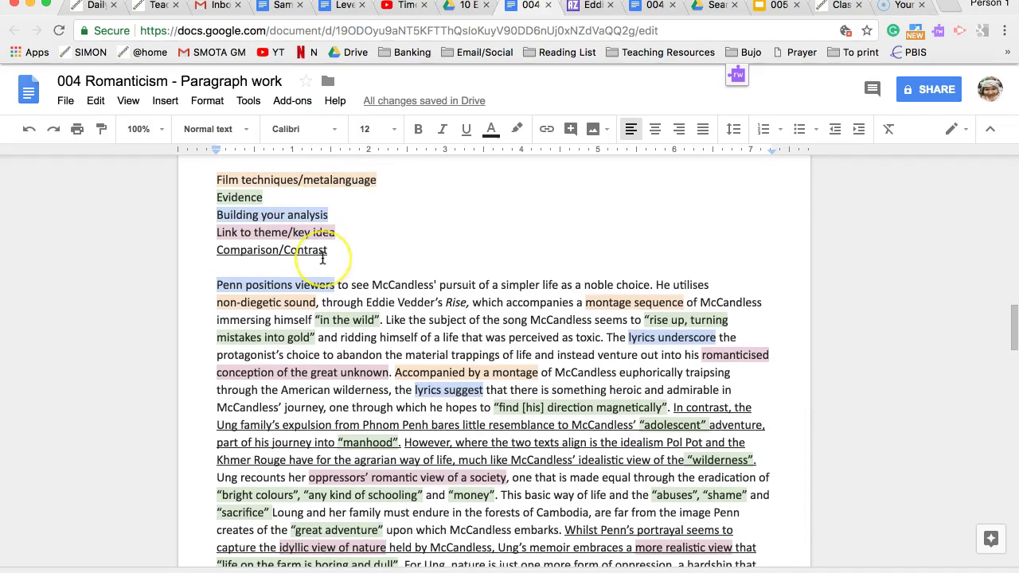
scroll(322, 235, "down", 1)
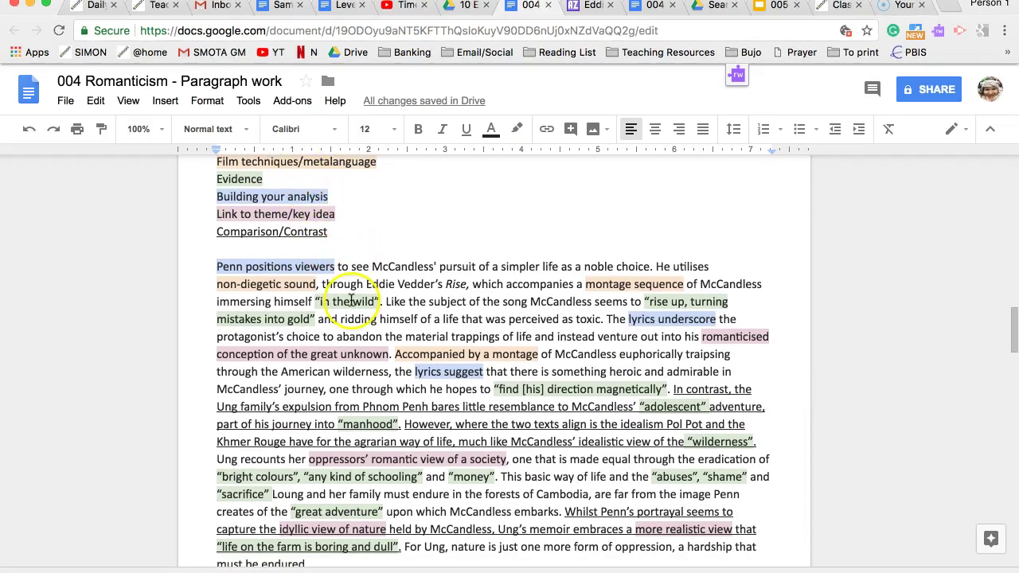
scroll(497, 541, "down", 2)
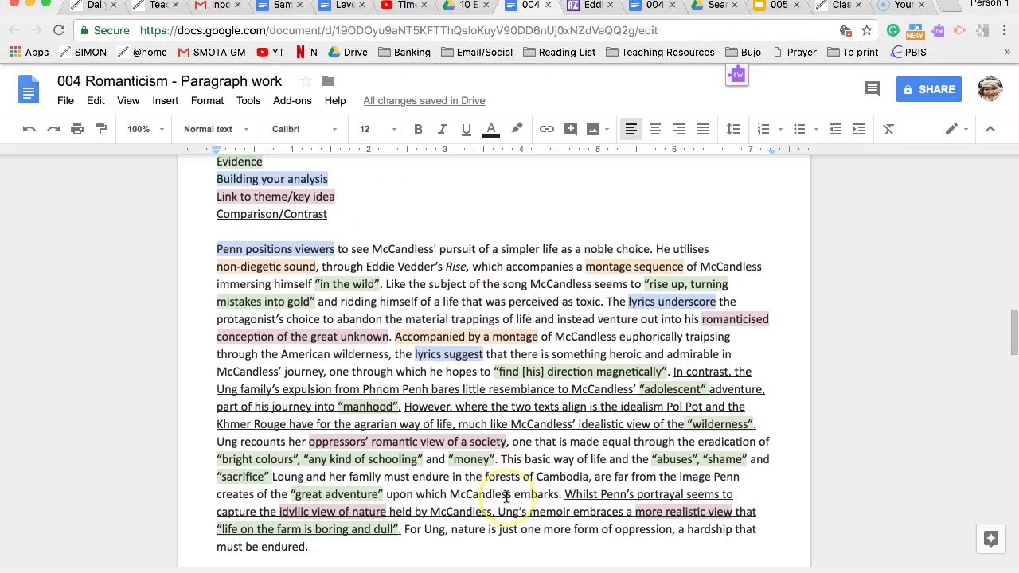
scroll(506, 495, "up", 2)
scroll(507, 495, "up", 2)
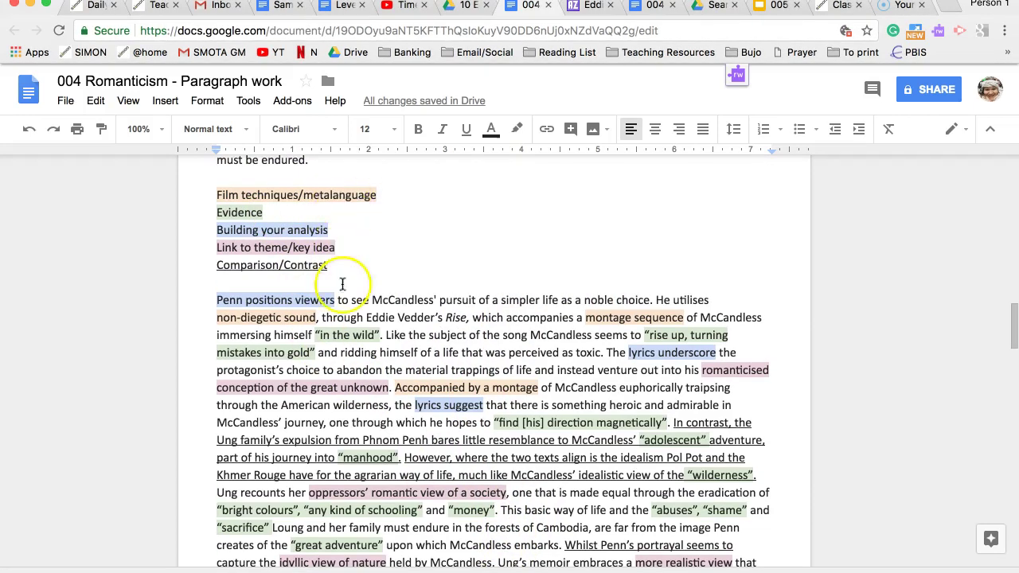
scroll(342, 318, "down", 2)
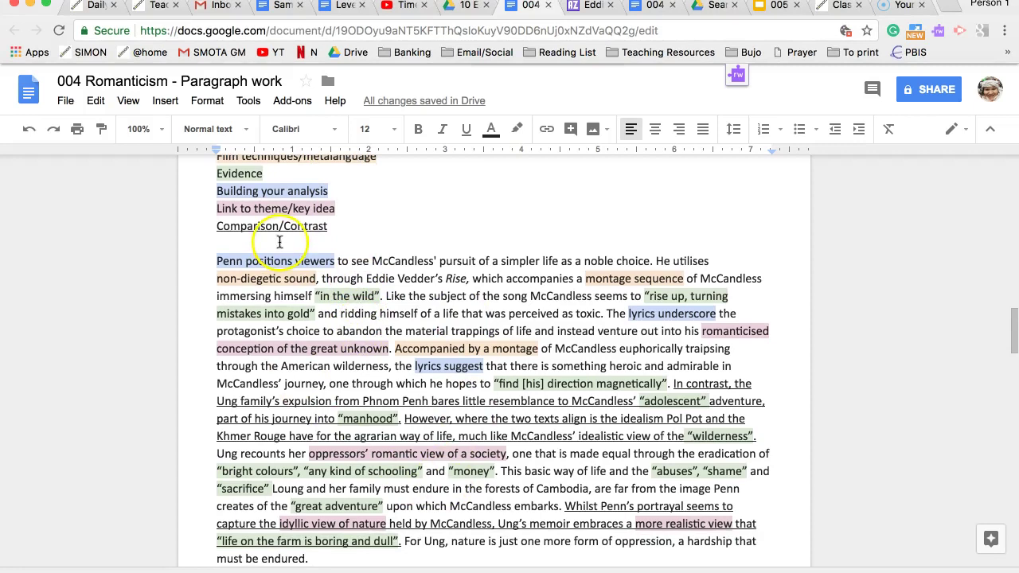
left_click(225, 174)
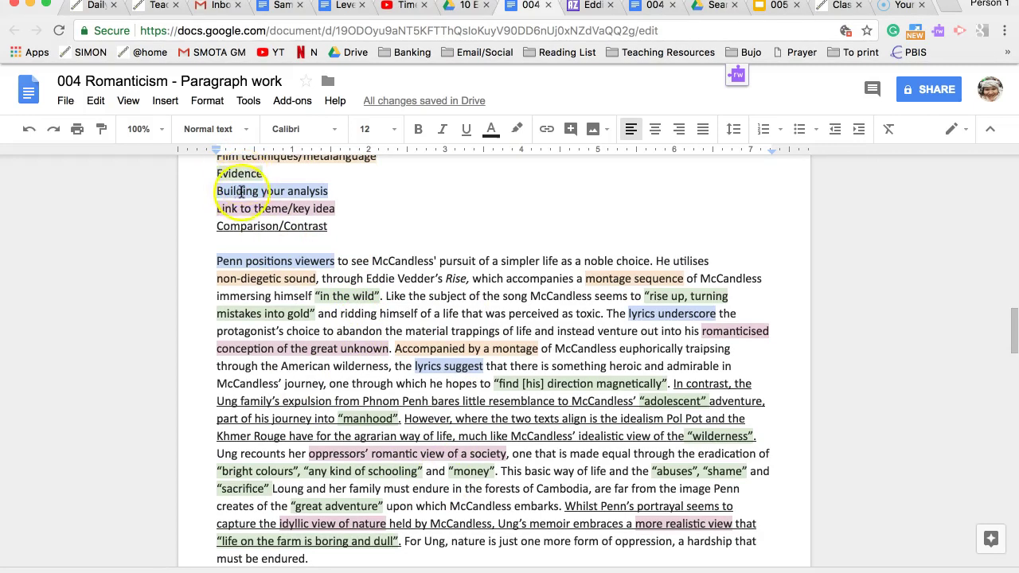
left_click(288, 195)
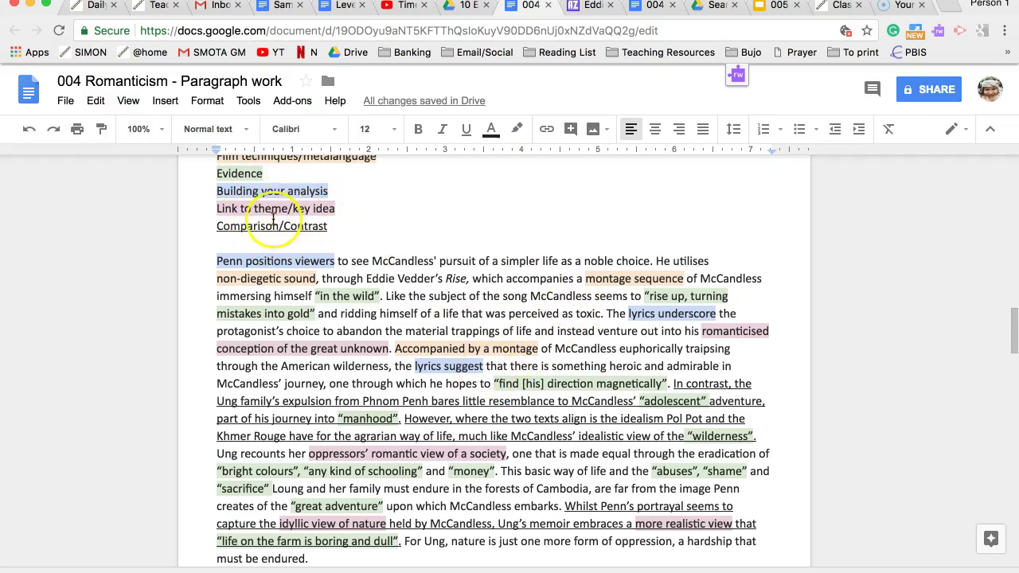
left_click_drag(238, 225, 318, 223)
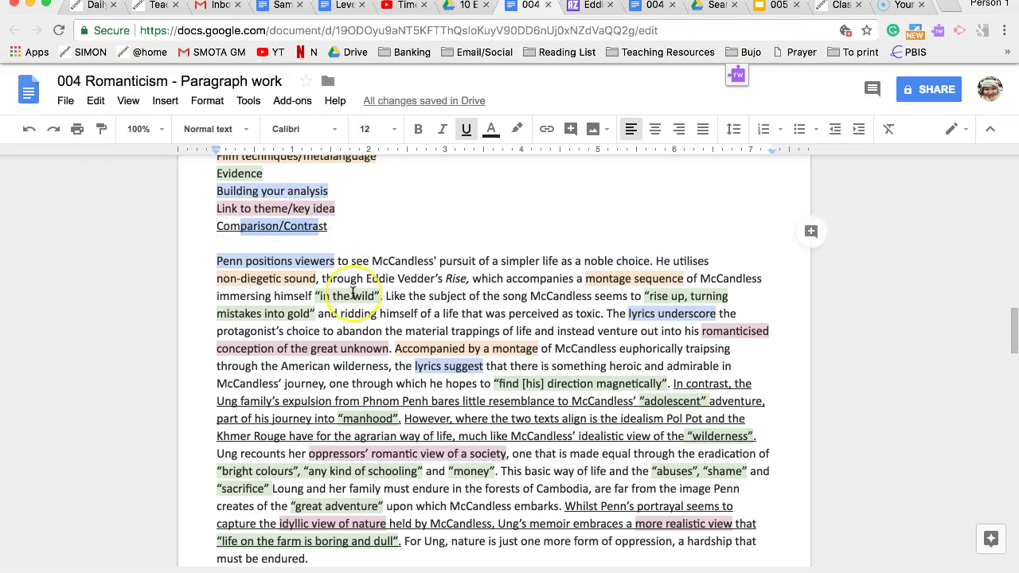
scroll(353, 293, "down", 1)
scroll(358, 279, "up", 1)
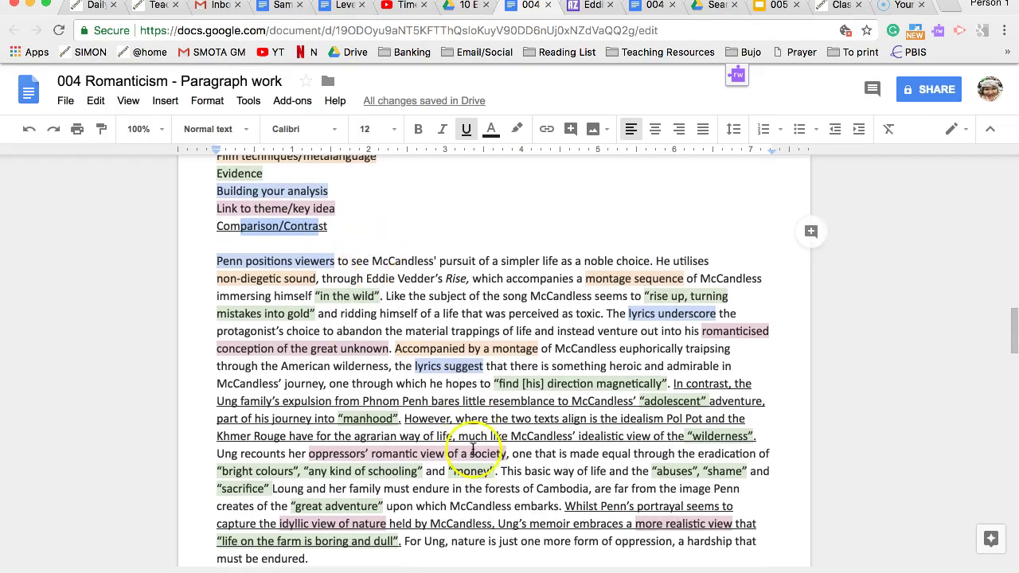
scroll(472, 451, "down", 2)
scroll(472, 445, "up", 5)
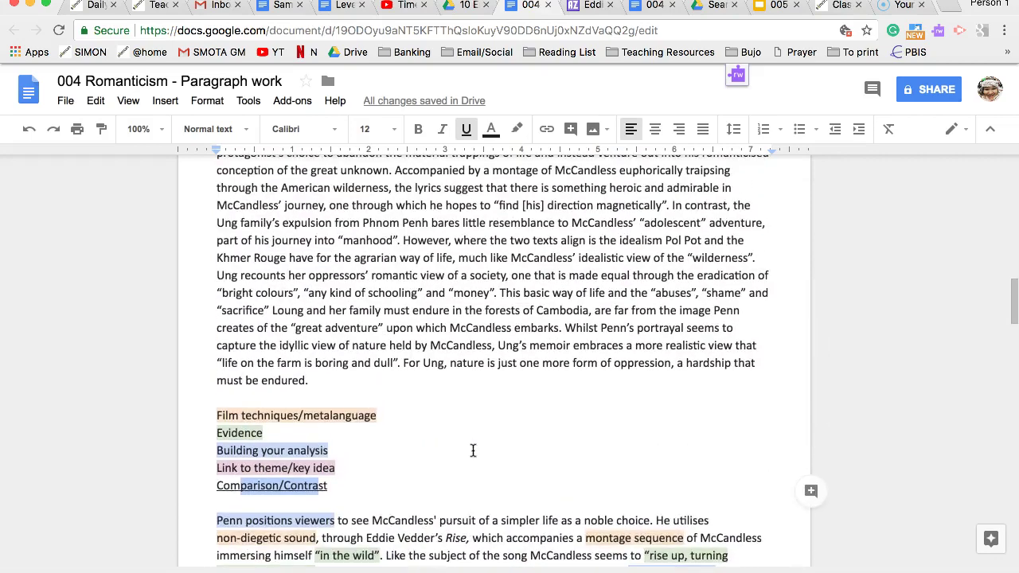
scroll(470, 334, "down", 5)
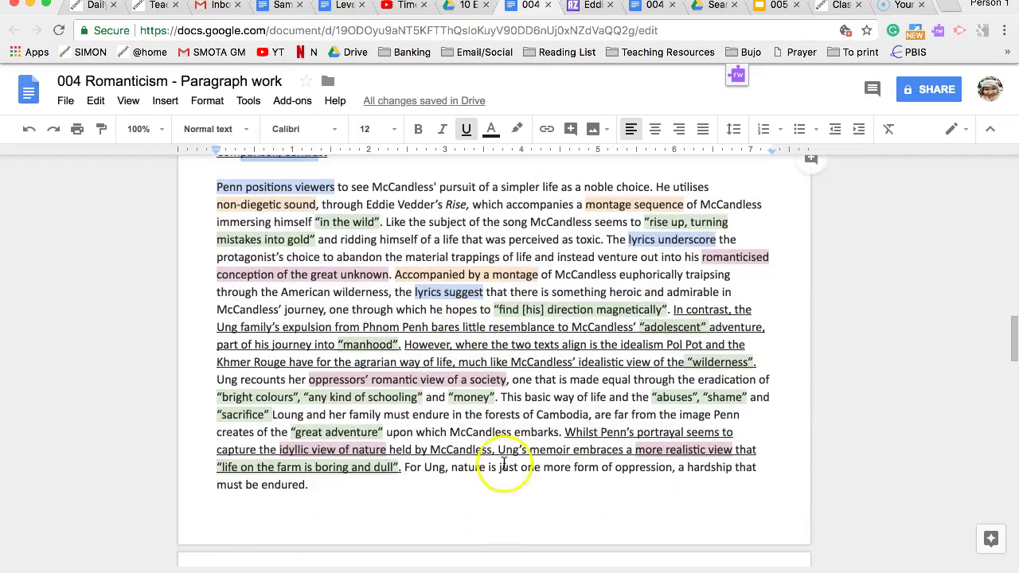
scroll(496, 477, "down", 5)
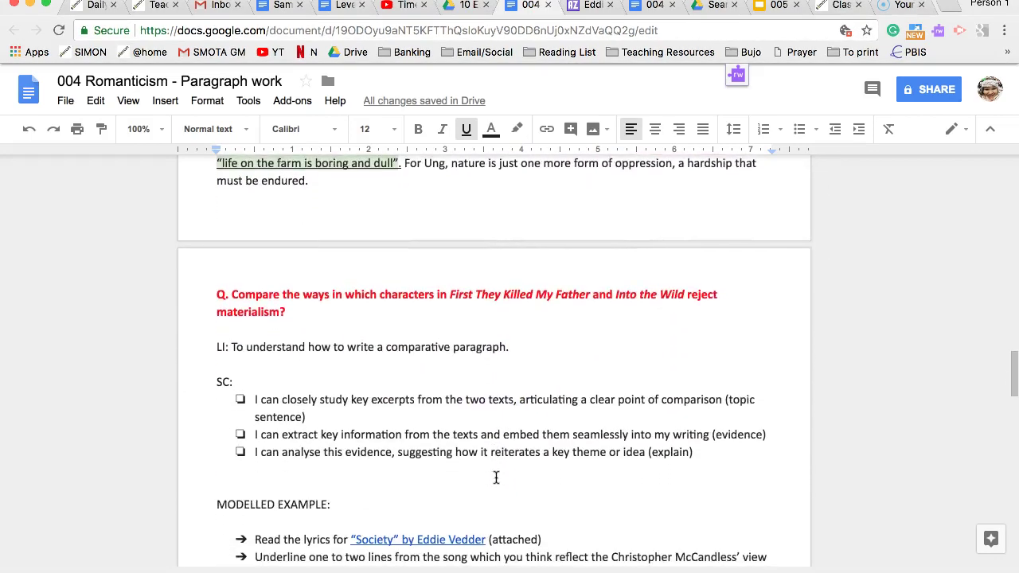
scroll(496, 477, "up", 10)
scroll(495, 477, "down", 5)
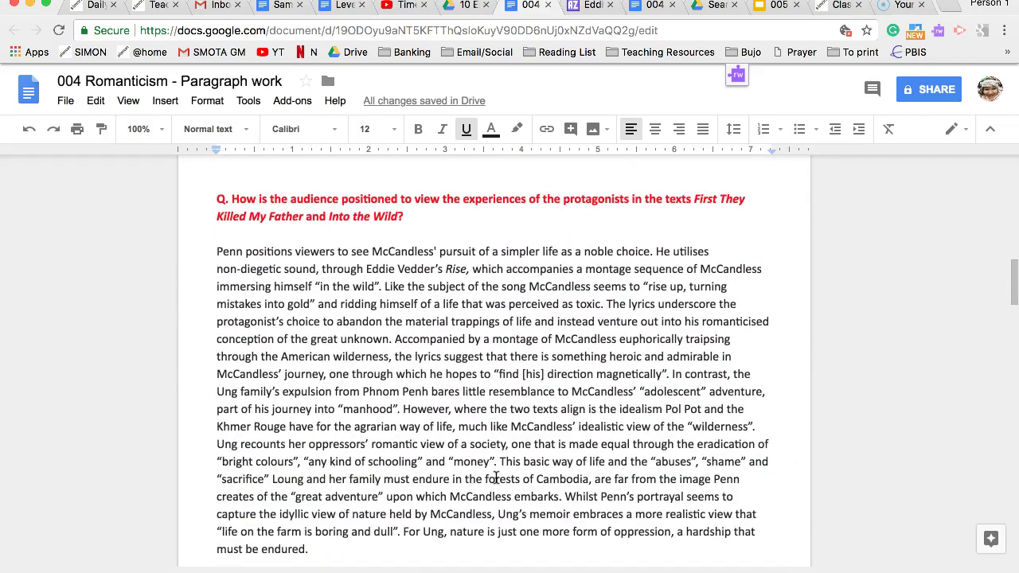
scroll(495, 477, "up", 7)
scroll(496, 478, "down", 7)
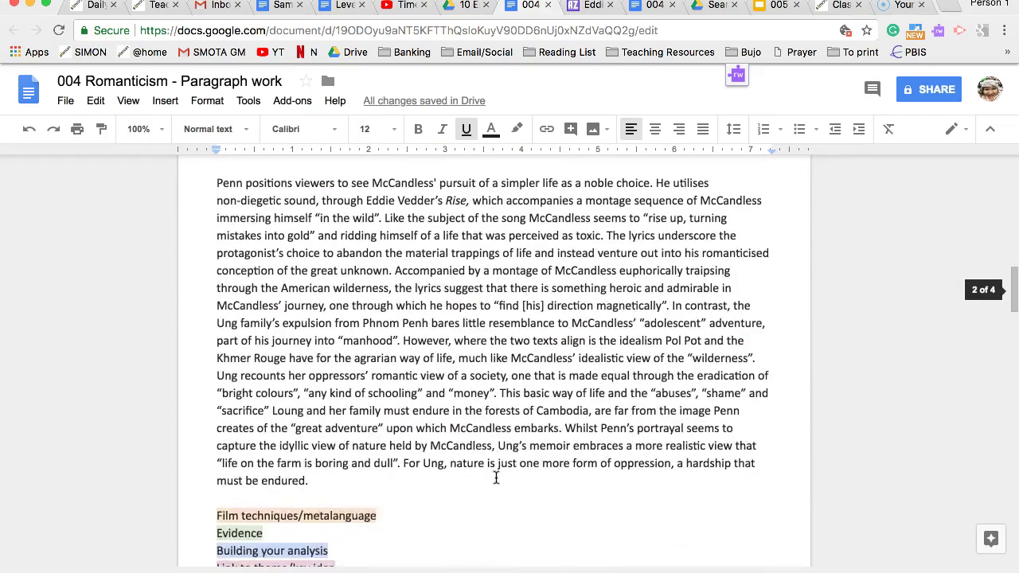
scroll(496, 477, "down", 3)
scroll(496, 477, "up", 3)
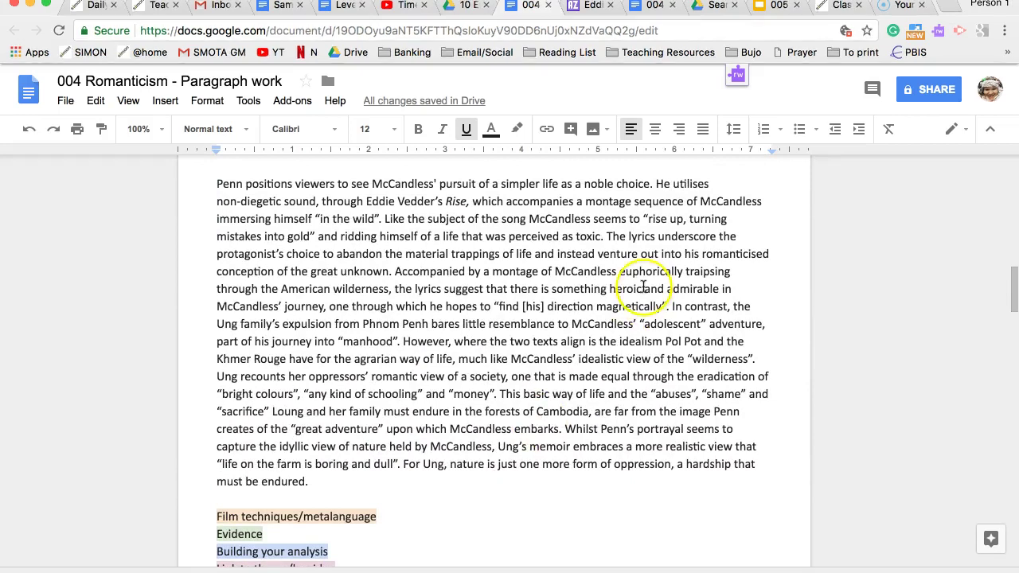
scroll(491, 365, "down", 2)
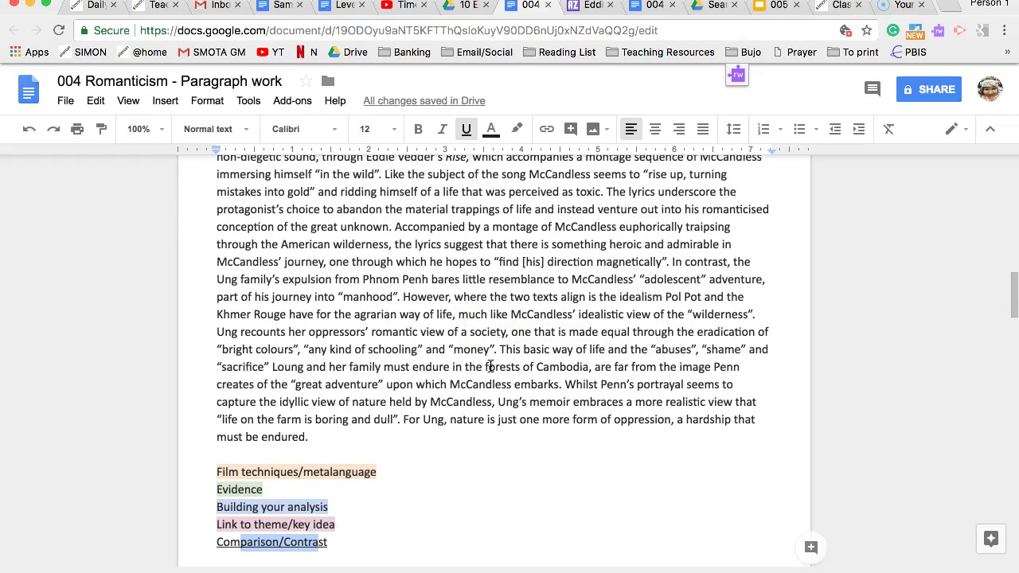
scroll(491, 365, "down", 2)
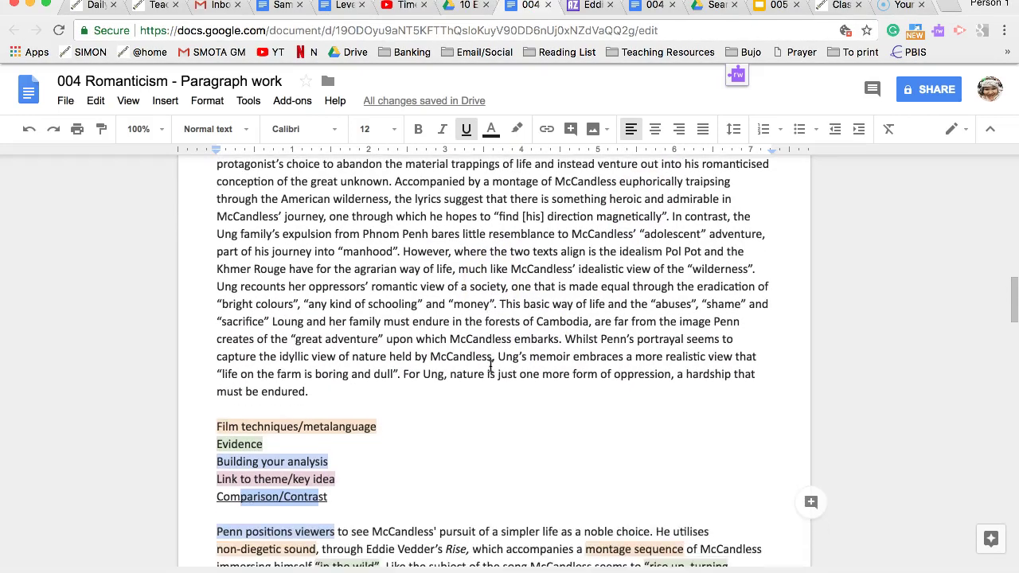
left_click(466, 426)
scroll(466, 425, "up", 2)
scroll(466, 407, "up", 4)
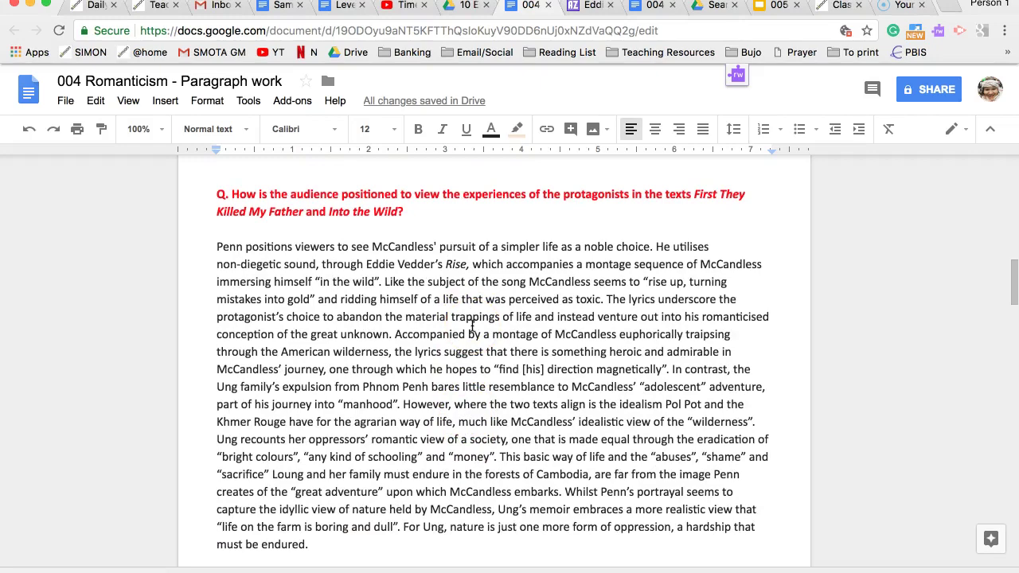
scroll(472, 325, "down", 15)
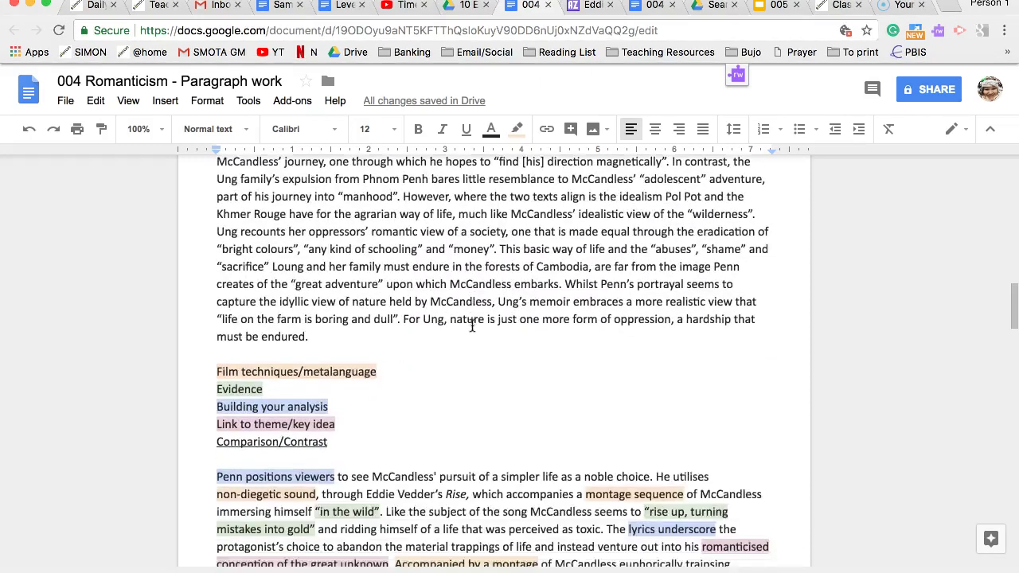
scroll(471, 324, "down", 5)
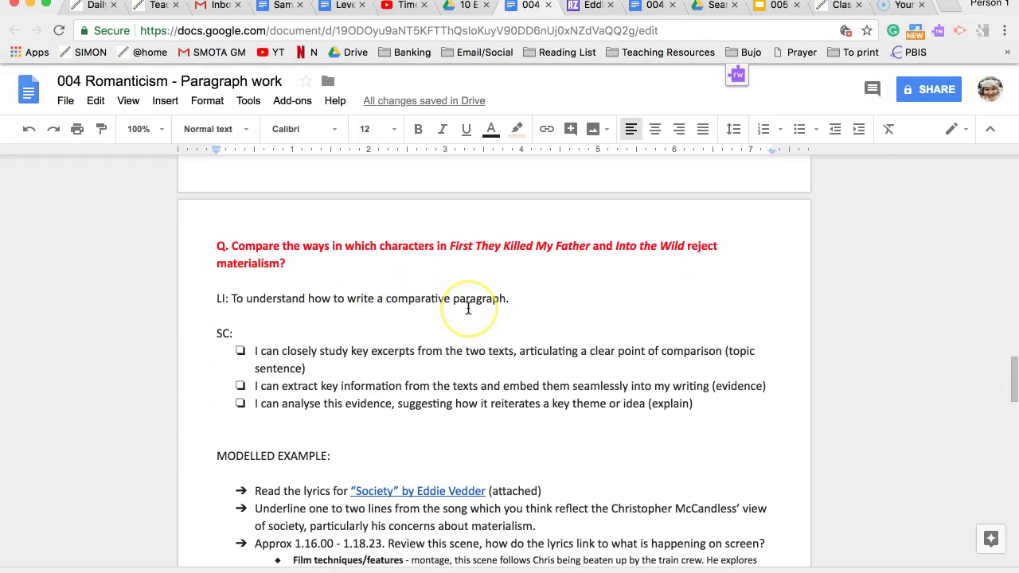
- Follow the modelled example's 'Society' by Eddie Vedder link to its lyrics in a new tab
scroll(468, 308, "up", 5)
scroll(468, 308, "down", 7)
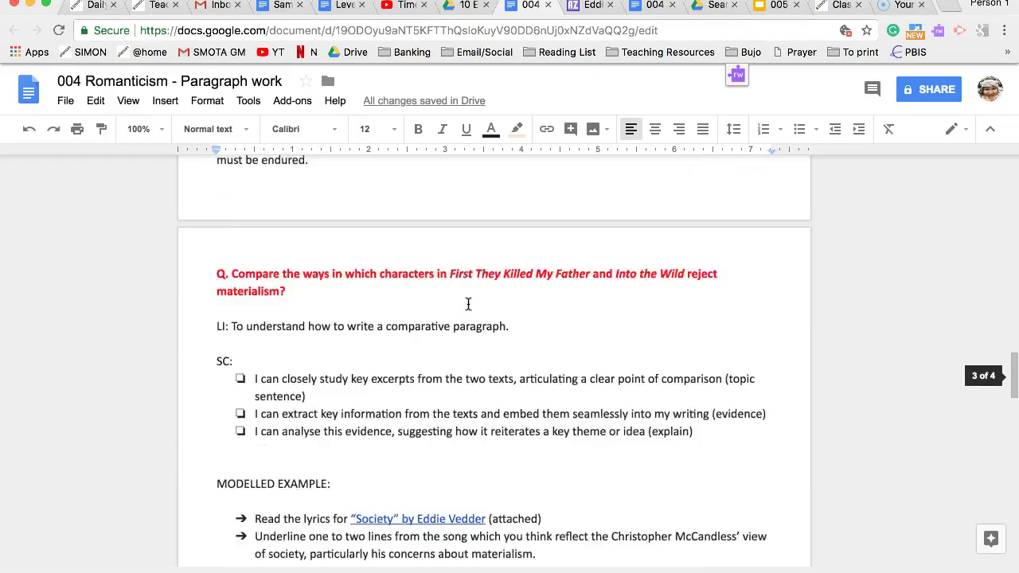
left_click(419, 286)
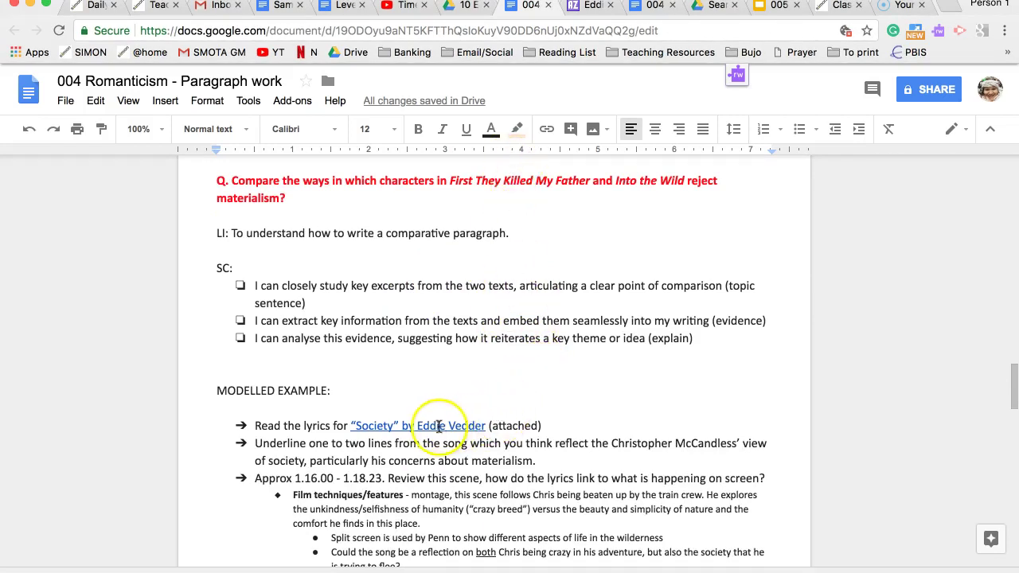
scroll(442, 429, "down", 1)
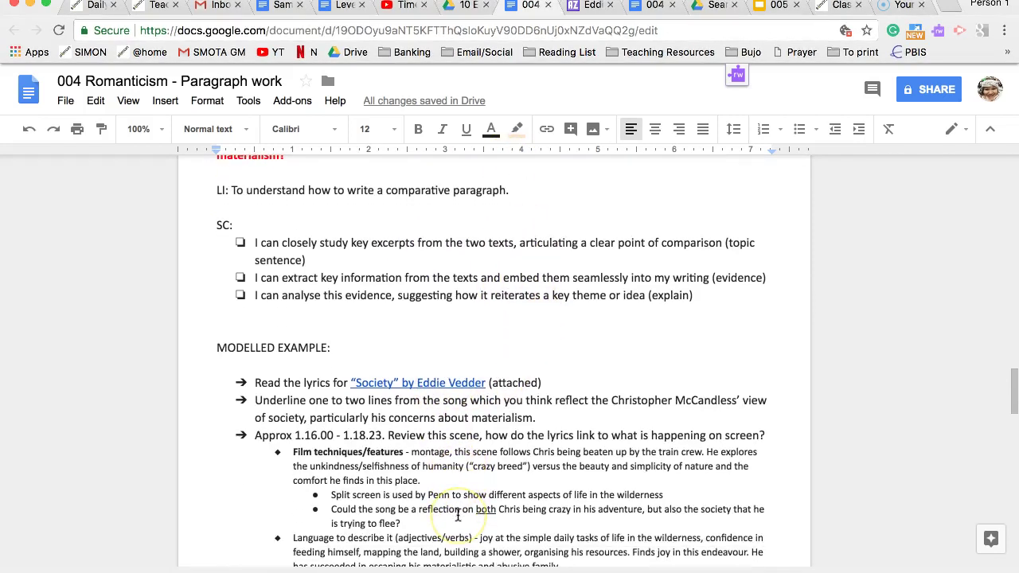
scroll(458, 515, "down", 3)
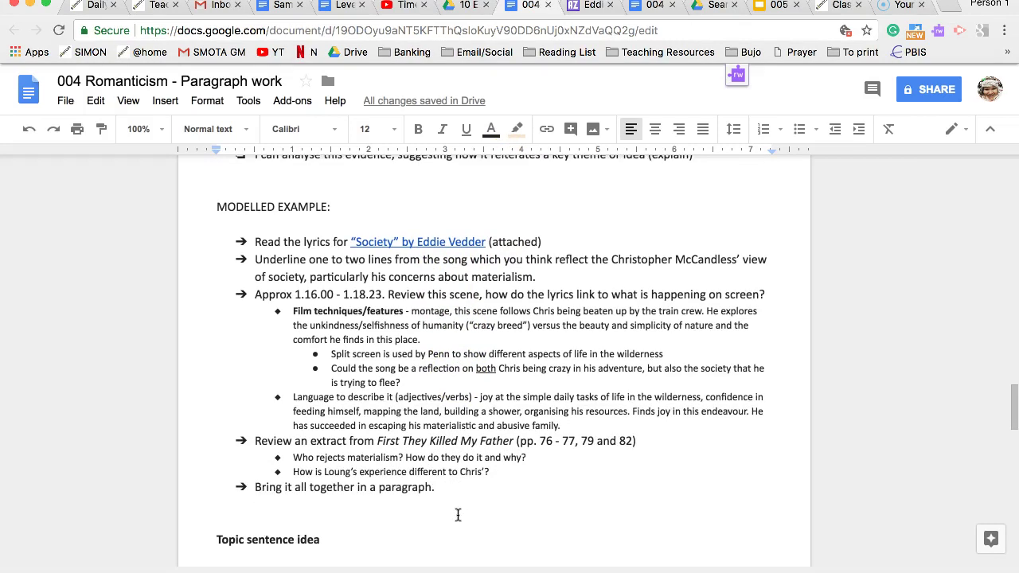
left_click(433, 236)
left_click(432, 266)
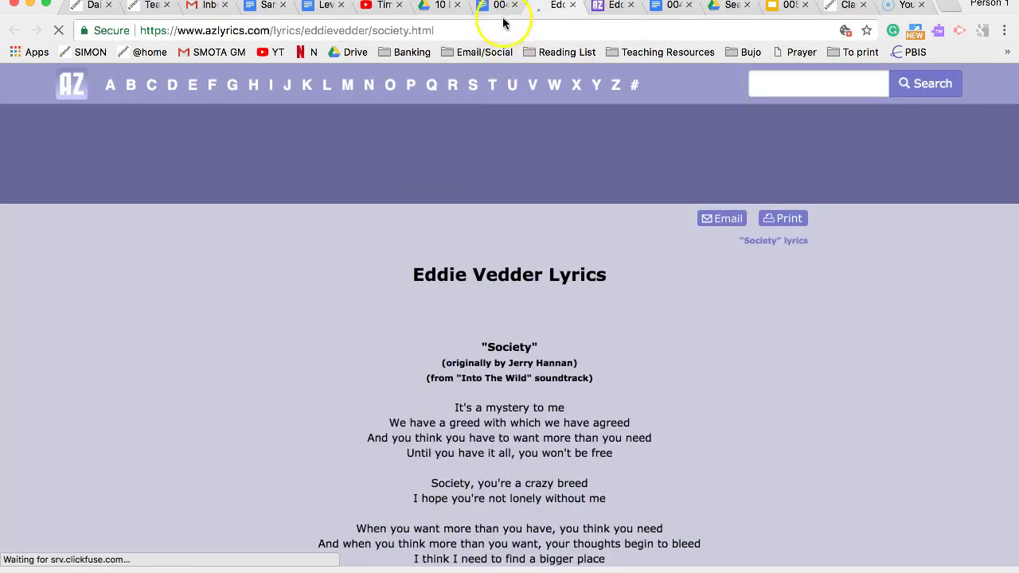
- Scroll the Society lyrics, then switch back to the 004 Romanticism - Paragraph work doc
scroll(494, 246, "down", 8)
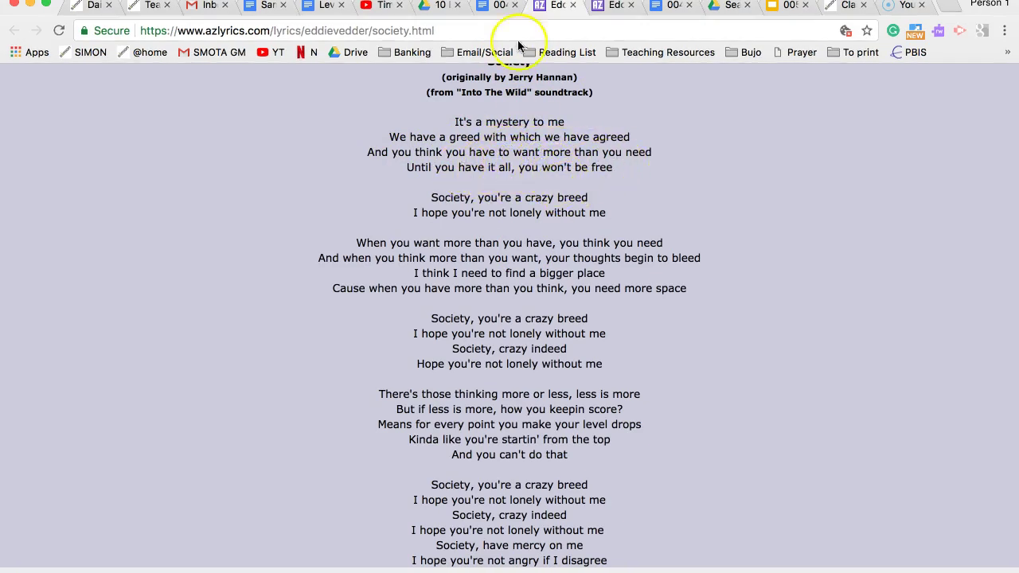
left_click(502, 7)
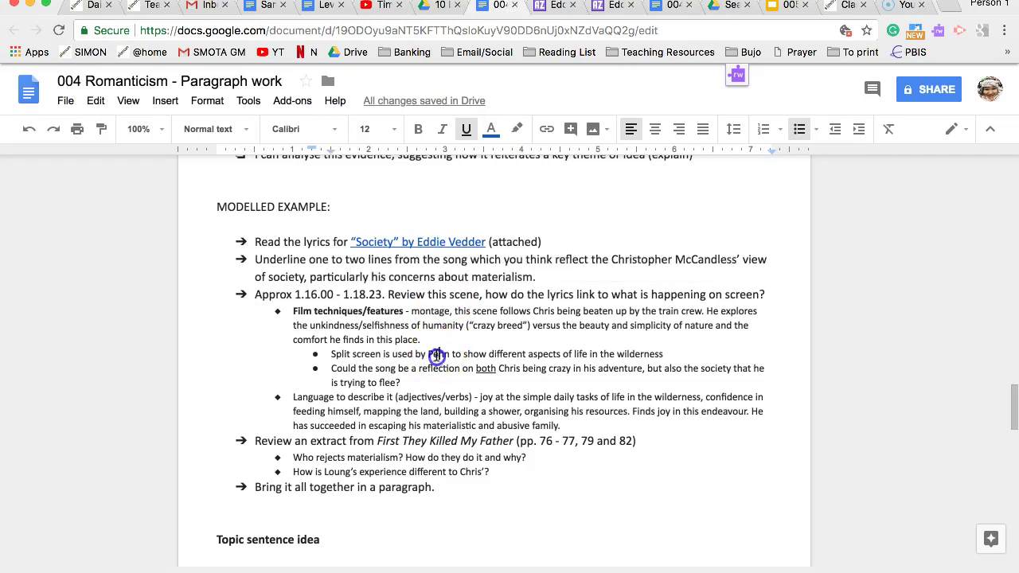
- Highlight 1.16.00 - 1.18.23 in the doc, then play Into the Wild in QuickTime from about 1:16
left_click_drag(295, 295, 382, 292)
key("ctrl+Up")
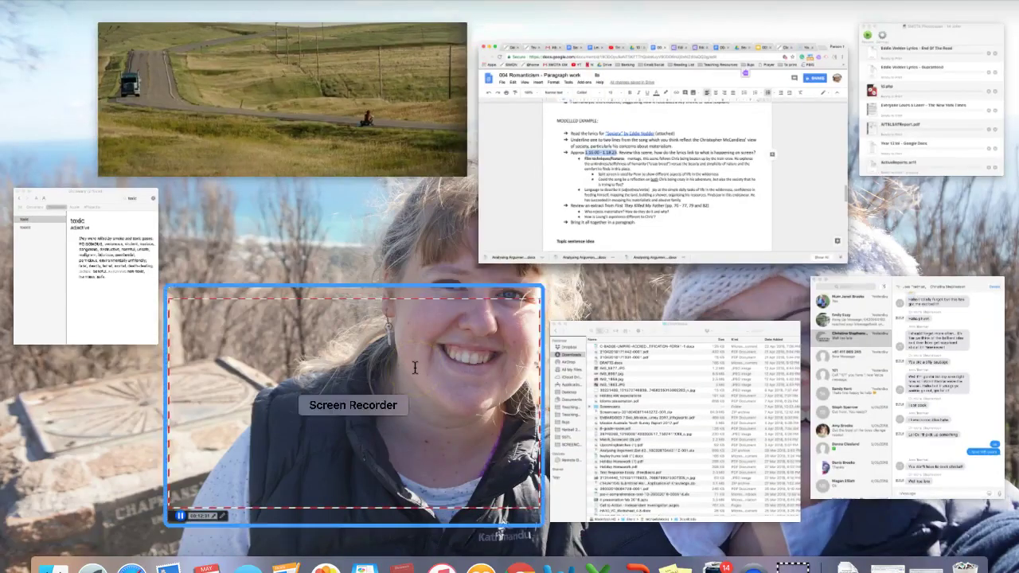
left_click(351, 121)
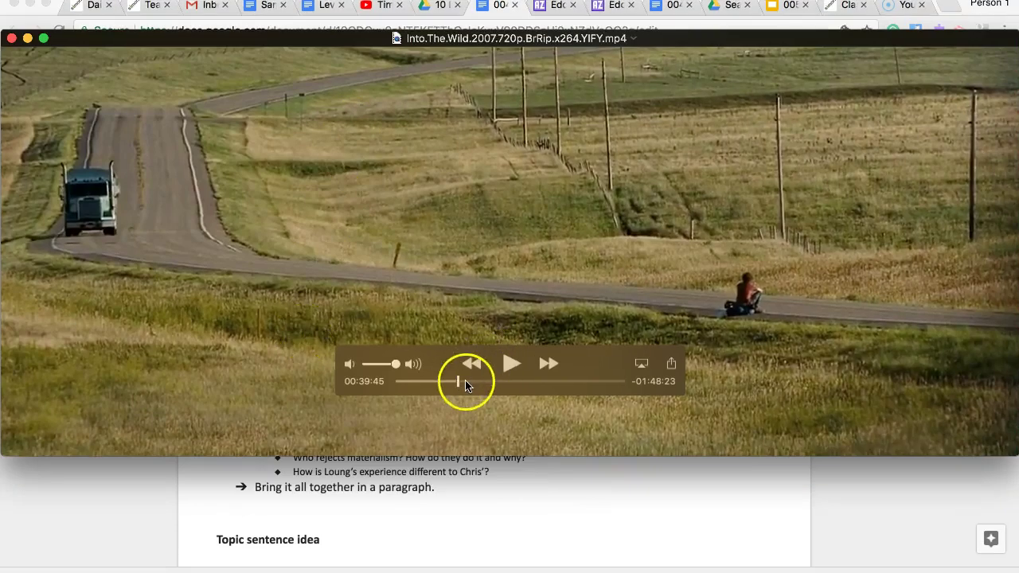
left_click_drag(461, 380, 513, 386)
left_click(510, 365)
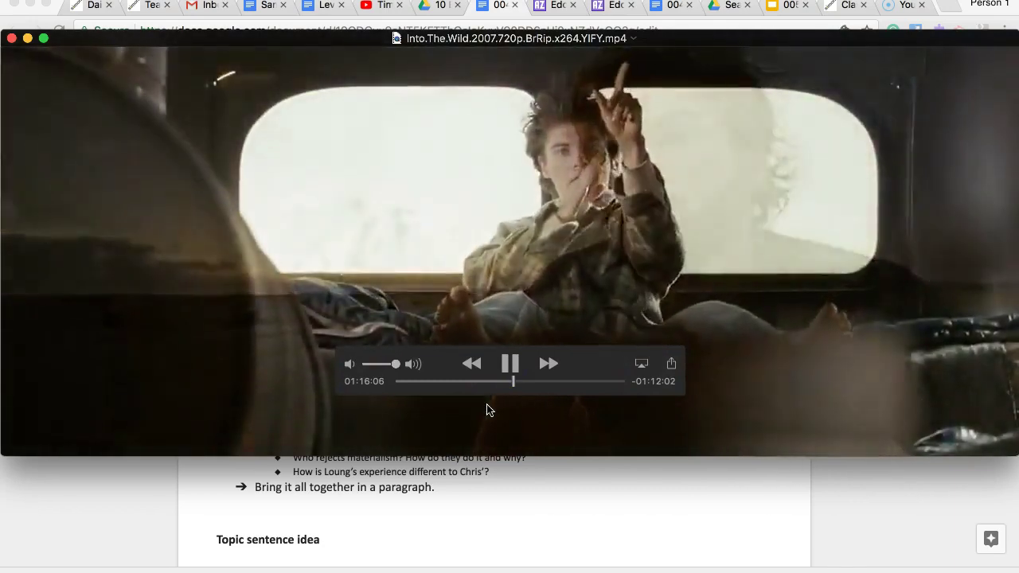
left_click(492, 361)
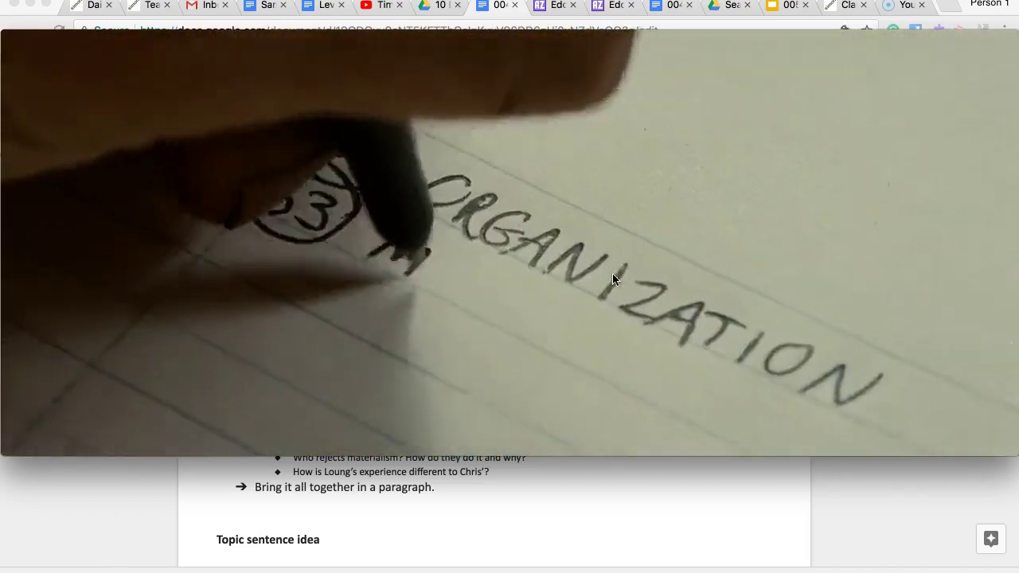
- Rewind the film a few seconds and play it, pausing on the split-screen shot
left_click(639, 129)
left_click(479, 418)
left_click(479, 418)
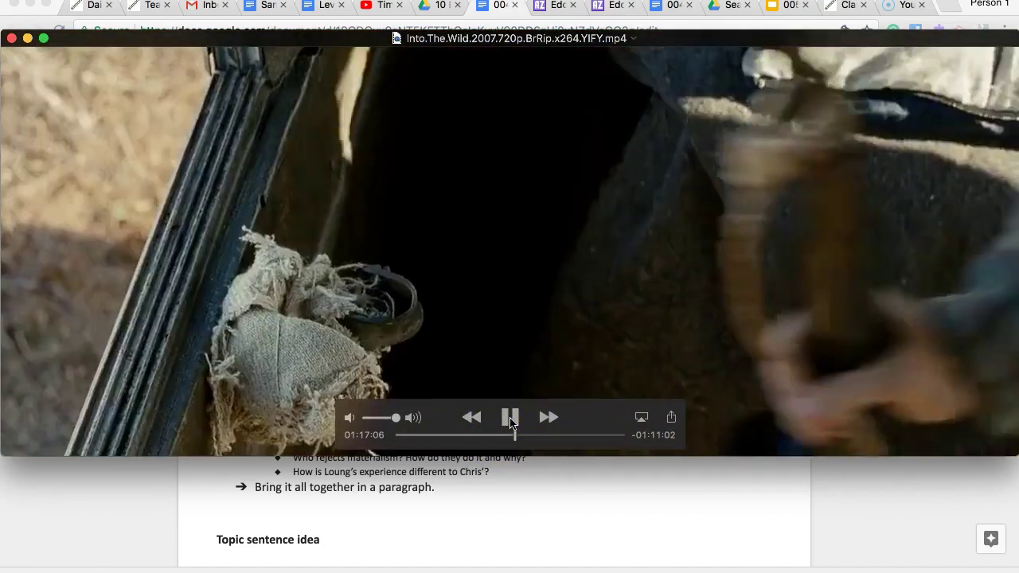
left_click(510, 419)
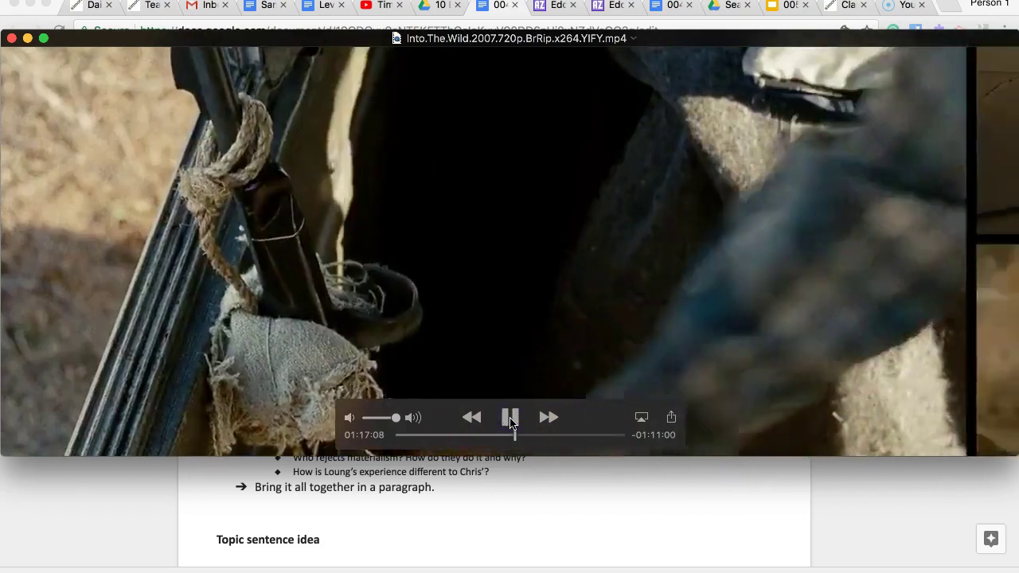
left_click(510, 422)
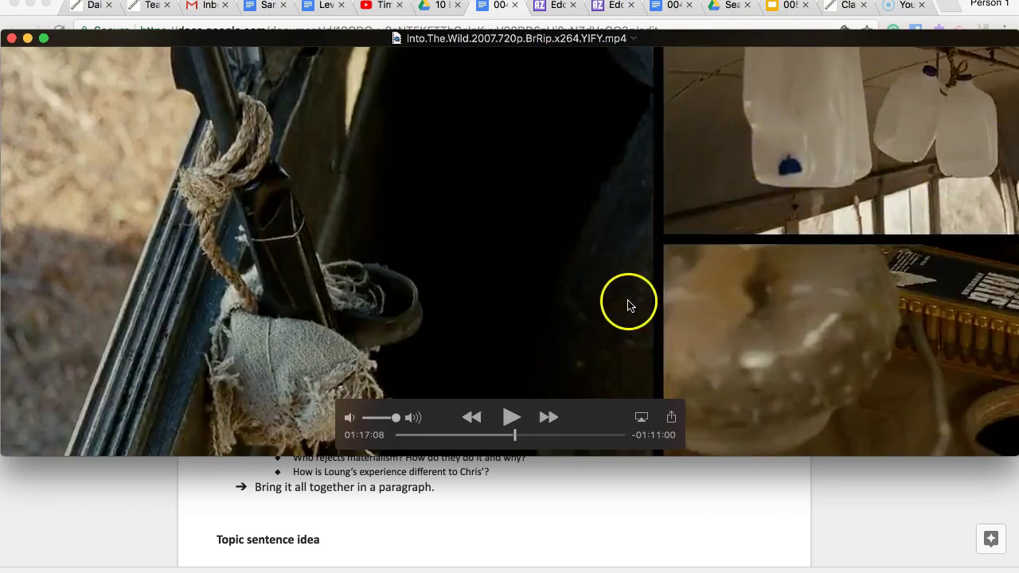
- Resume the scene, pause at 01:17:34, and put the movie away to reveal the doc
left_click(510, 422)
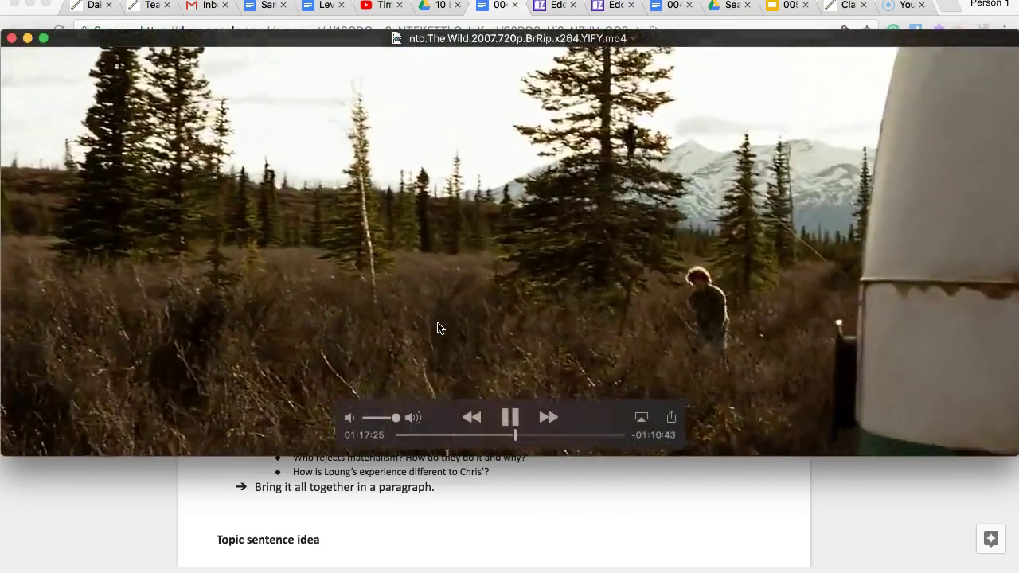
left_click(425, 352)
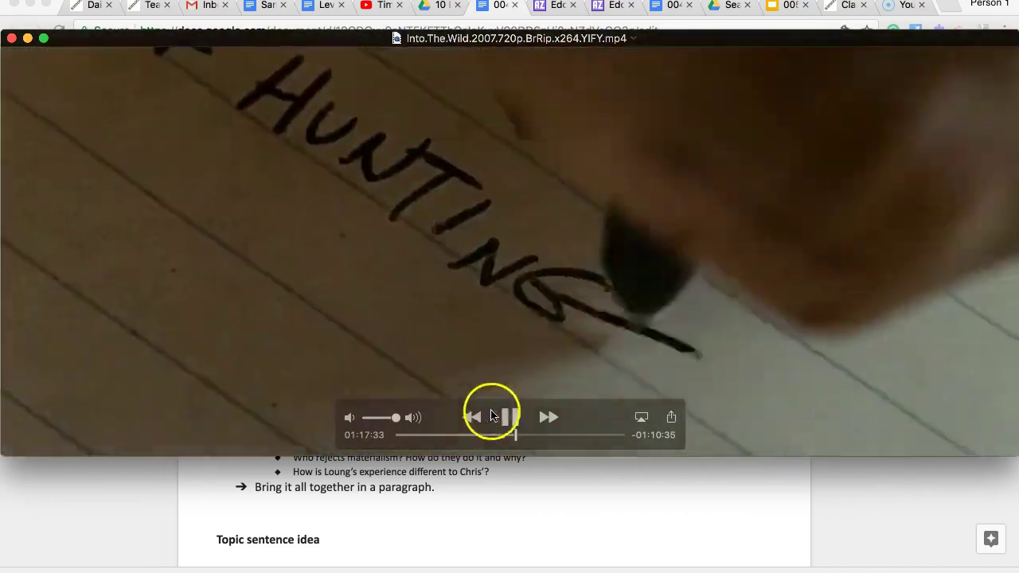
left_click(509, 416)
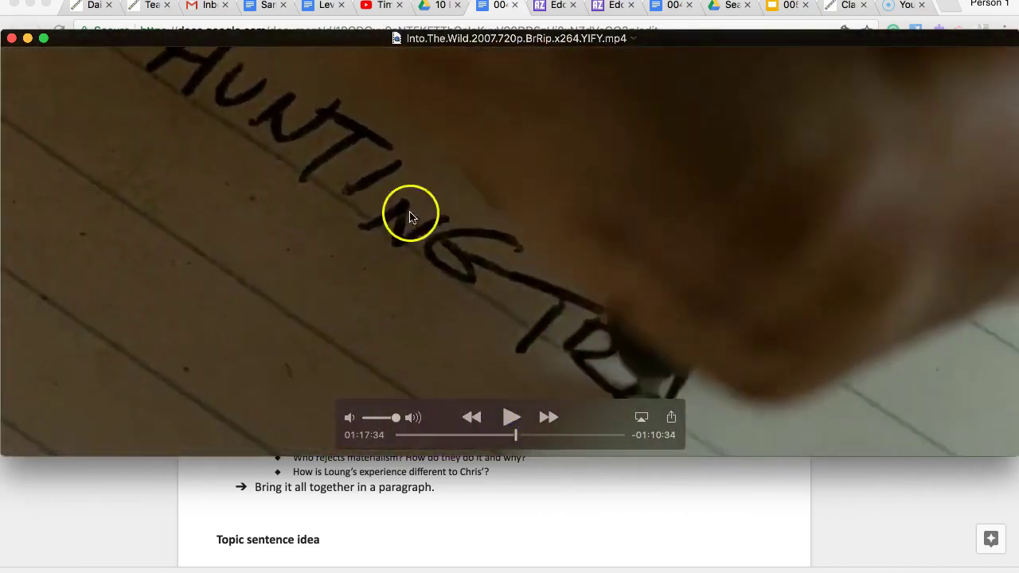
left_click(473, 518)
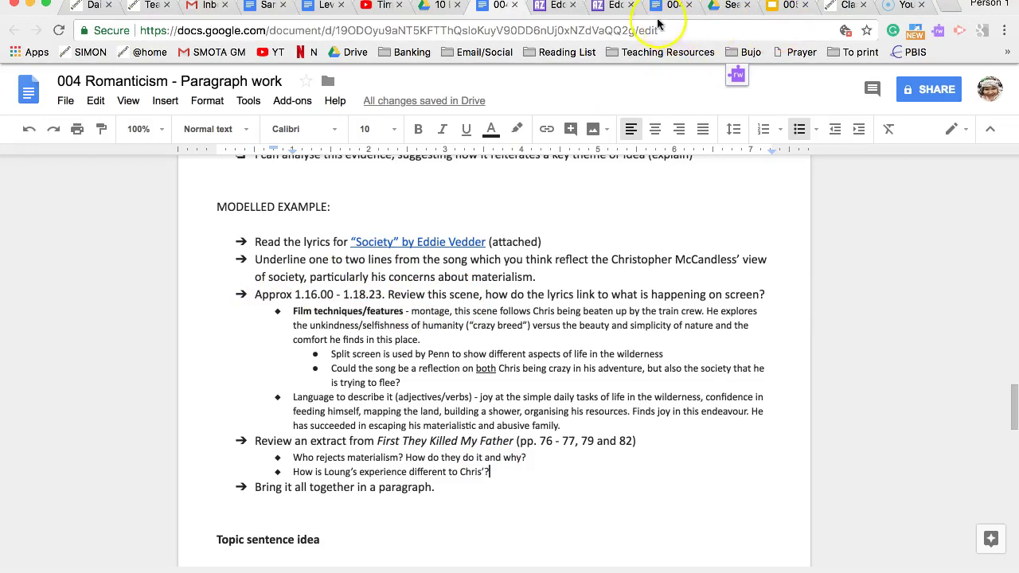
- Glance at the Society lyrics page, then return to the Romanticism document
left_click(557, 6)
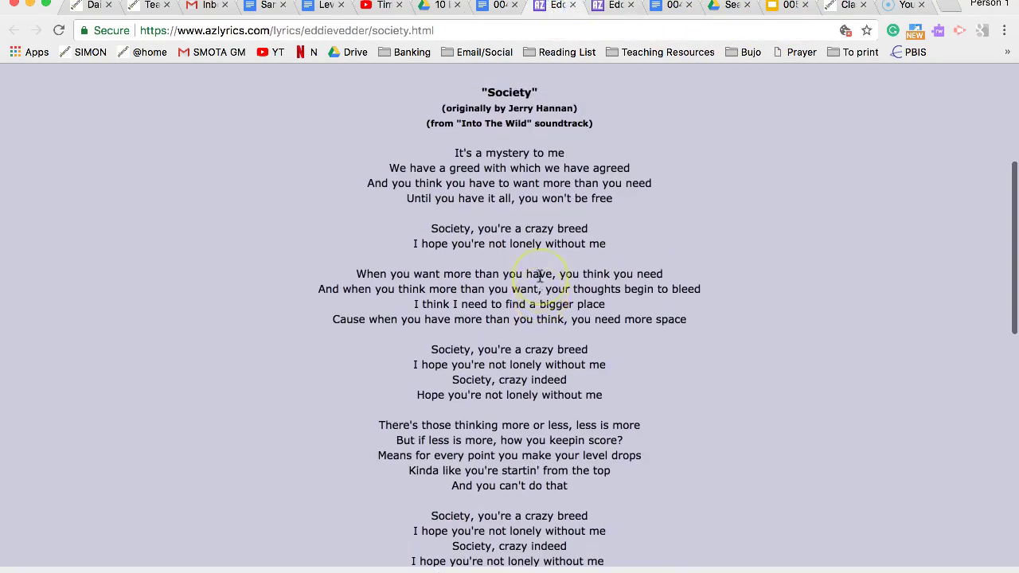
scroll(540, 276, "down", 7)
scroll(540, 276, "up", 10)
left_click(489, 11)
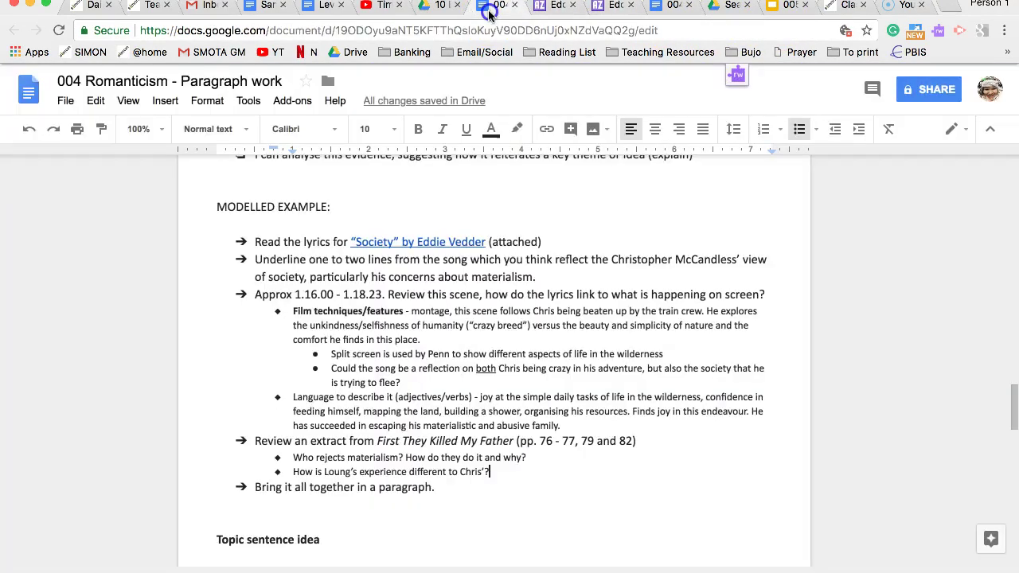
scroll(496, 342, "down", 15)
scroll(499, 344, "up", 4)
scroll(499, 343, "down", 4)
scroll(499, 344, "up", 10)
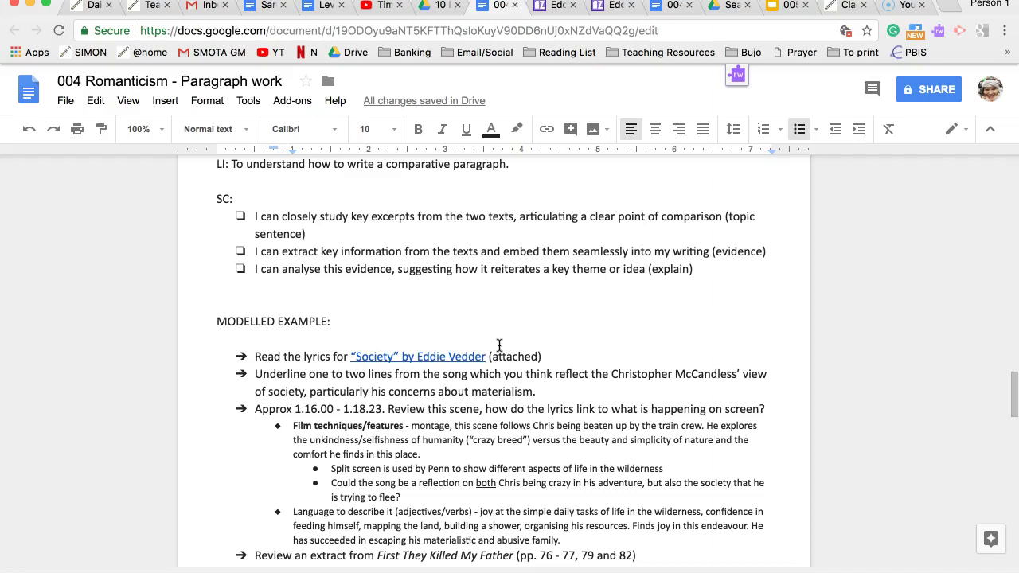
scroll(499, 344, "up", 3)
- Replace the question mark ending the red materialism comparison heading with a full stop
left_click(280, 257)
left_click(201, 242, "shift")
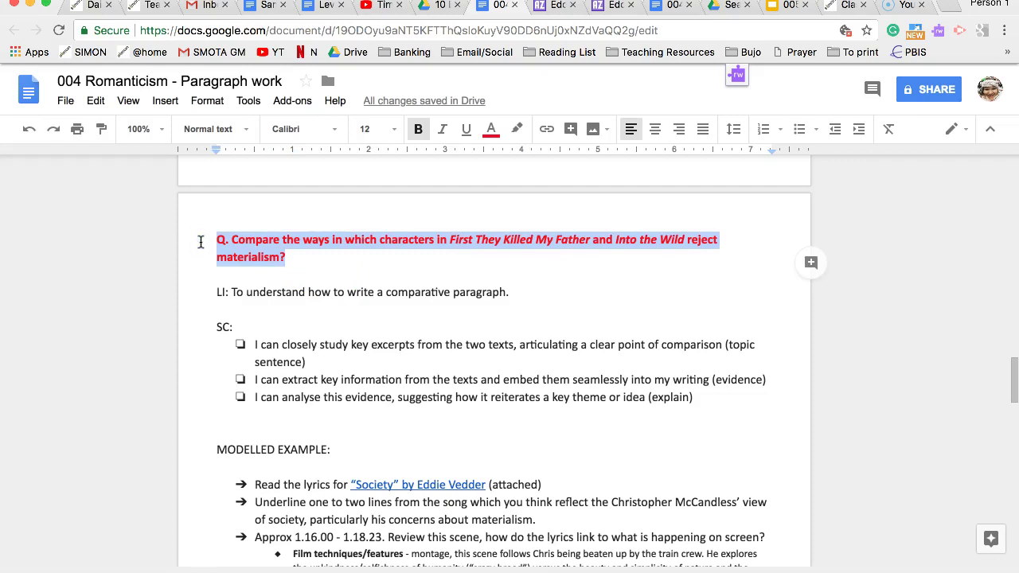
left_click(307, 258)
key("BackSpace")
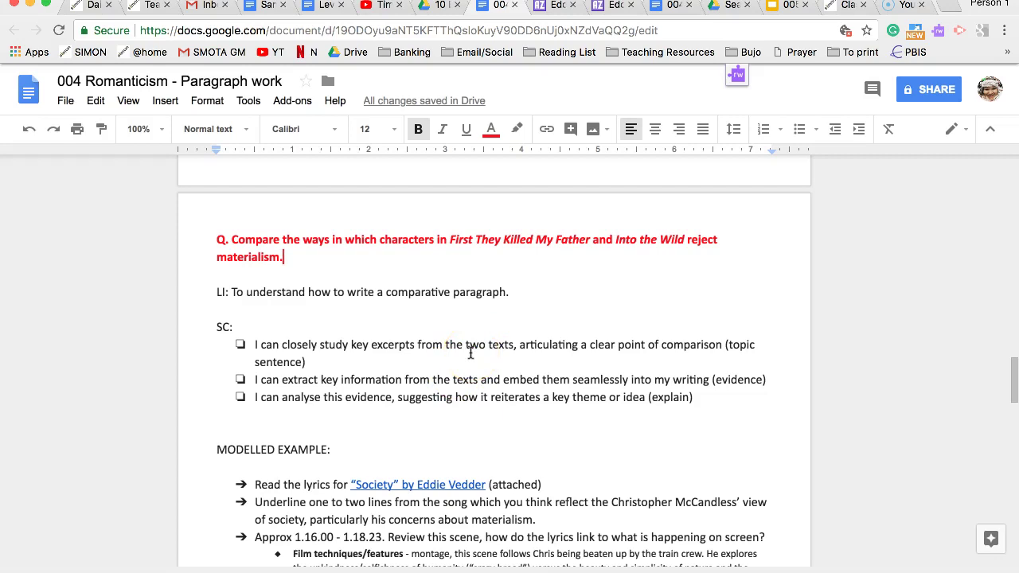
scroll(470, 354, "down", 5)
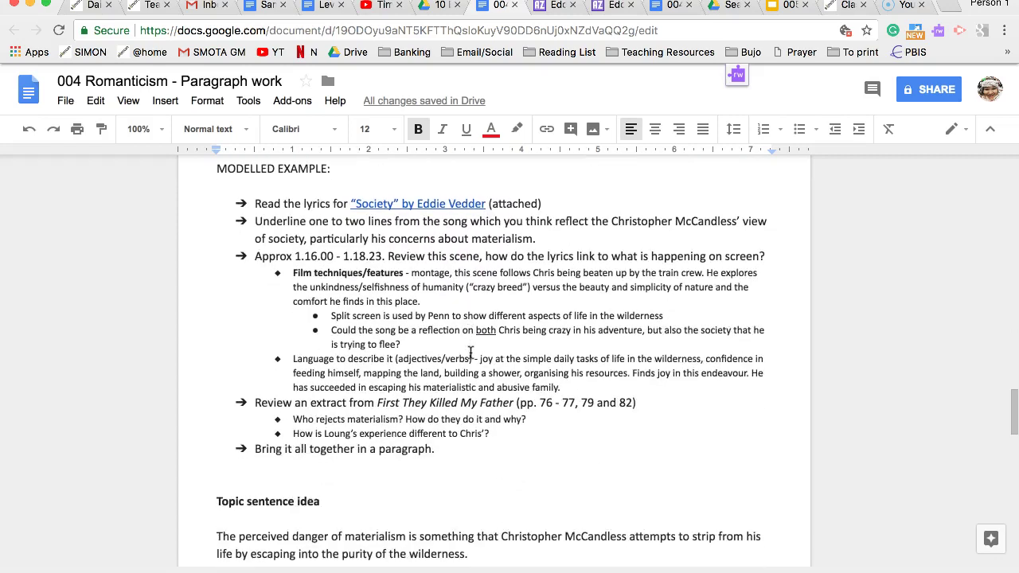
scroll(471, 354, "down", 1)
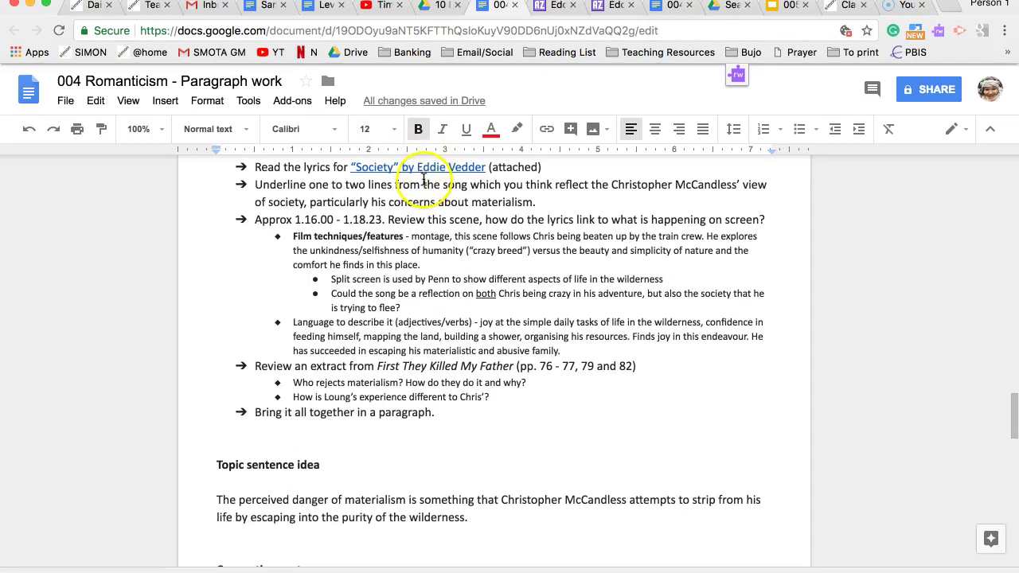
- Add a new bullet after 'is trying to flee?' reading 'Reiterate, underscore, reflect, reaffirm.'
left_click(422, 308)
key("Return")
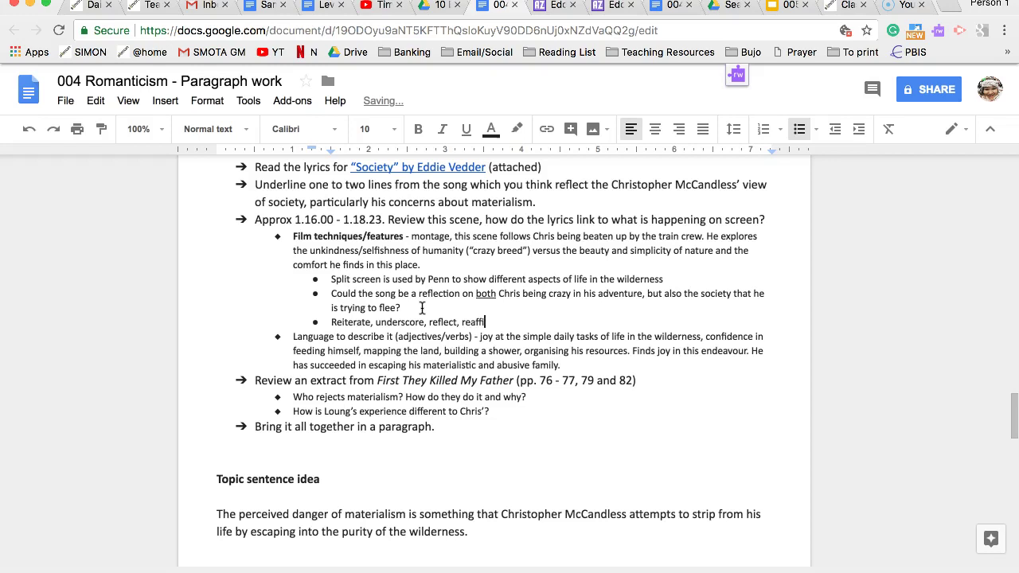
scroll(422, 386, "up", 1)
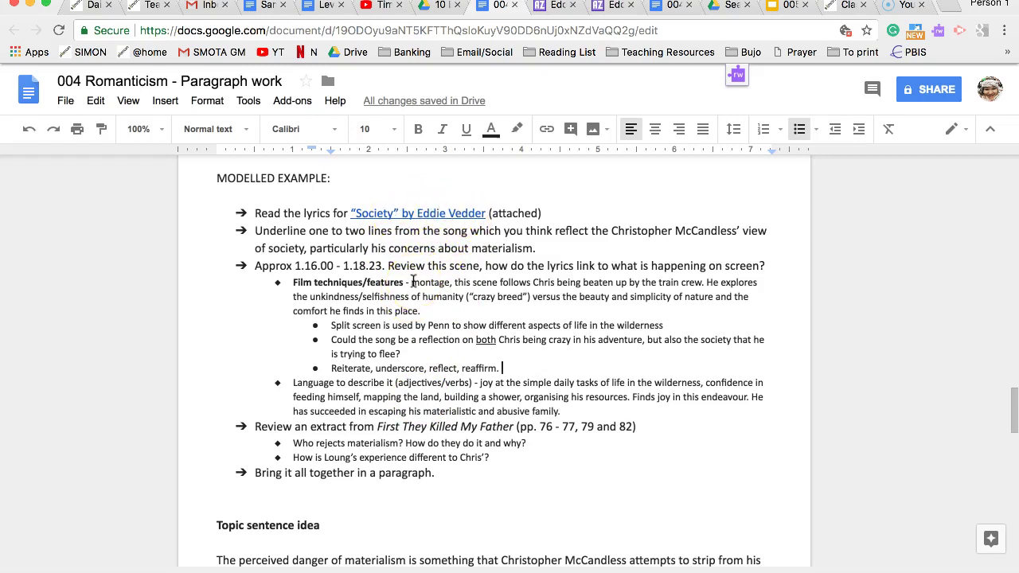
scroll(469, 350, "down", 1)
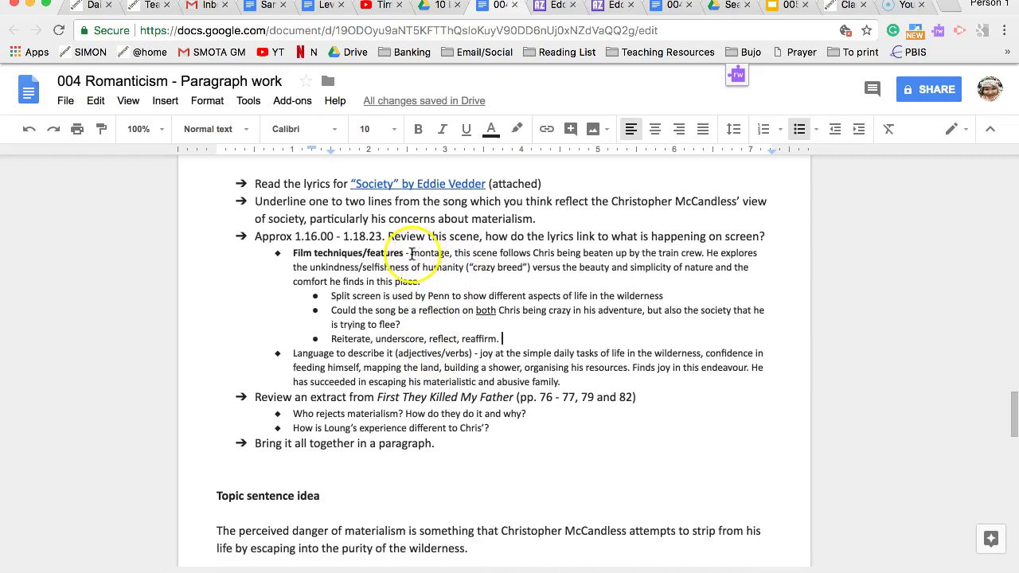
left_click_drag(411, 253, 464, 253)
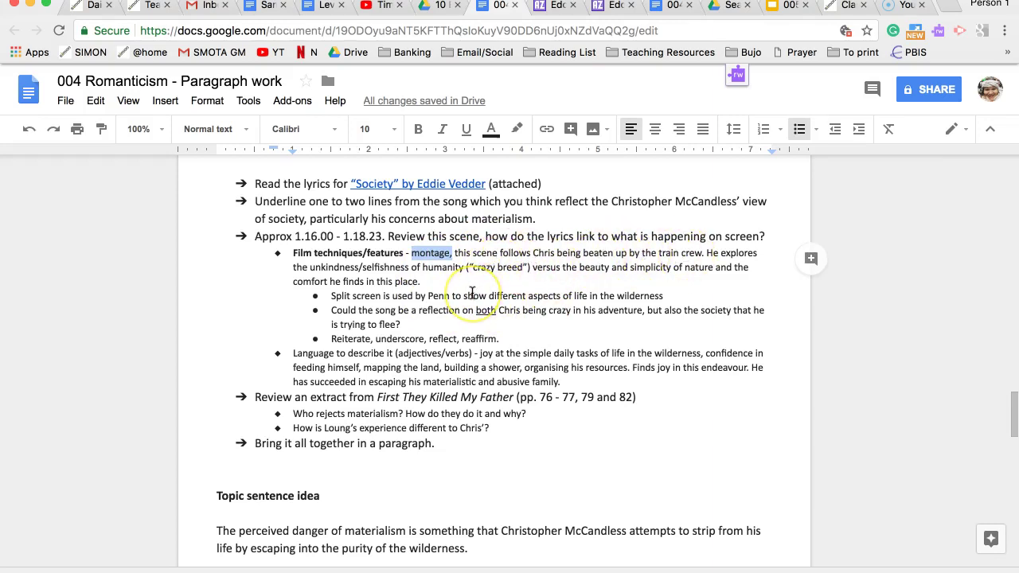
scroll(472, 293, "down", 1)
left_click(456, 245)
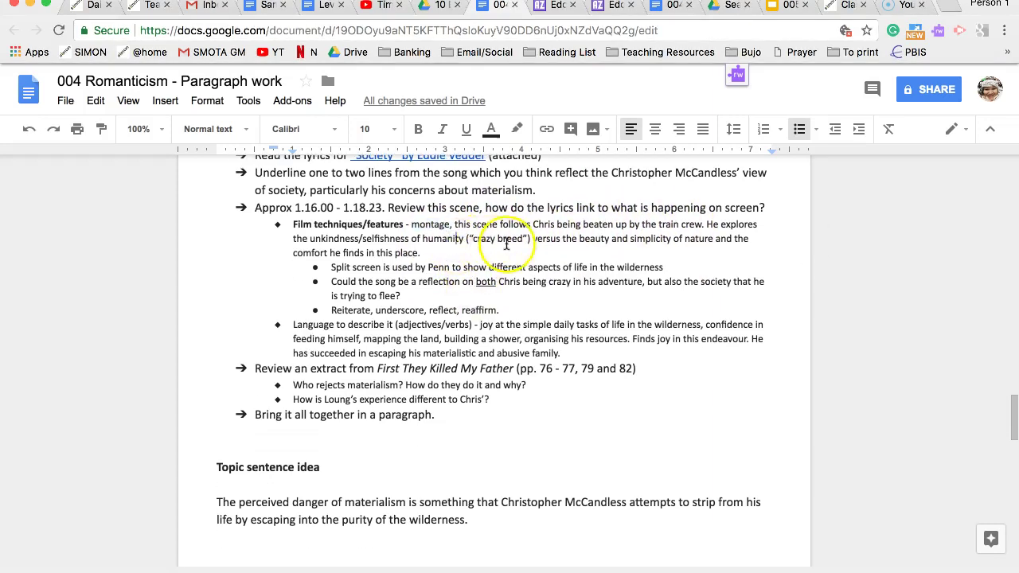
scroll(482, 243, "down", 2)
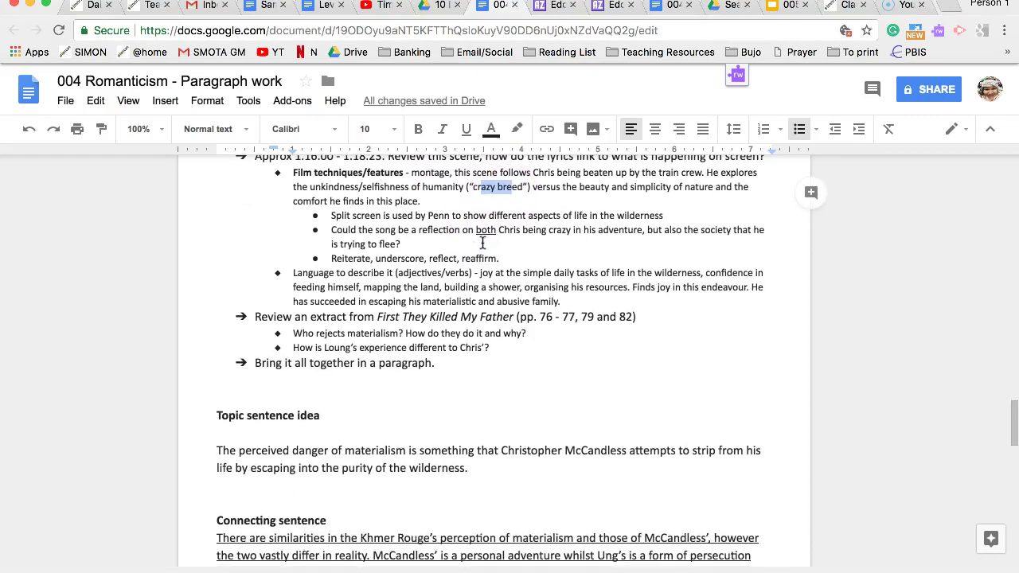
scroll(478, 204, "up", 3)
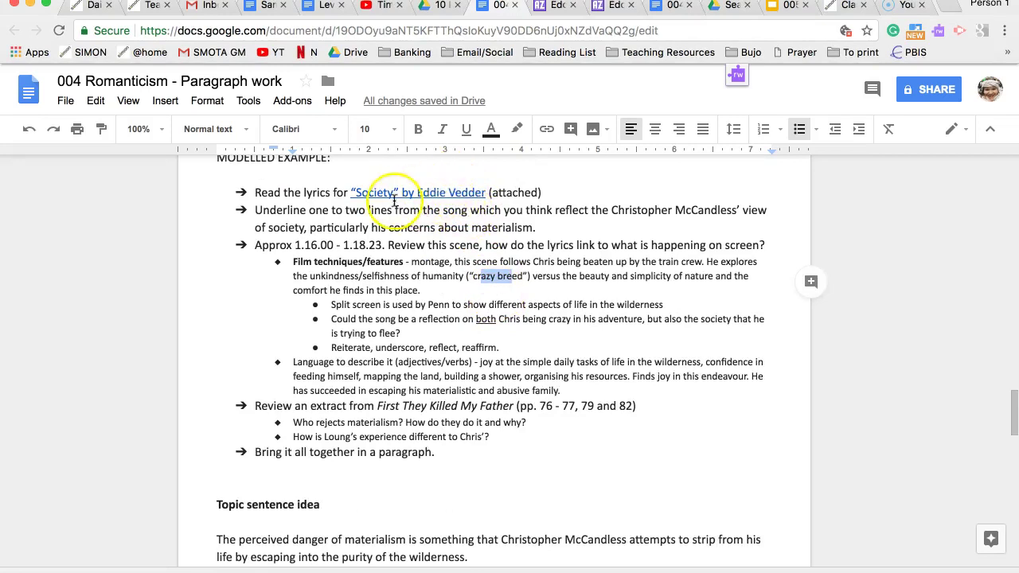
scroll(580, 268, "down", 3)
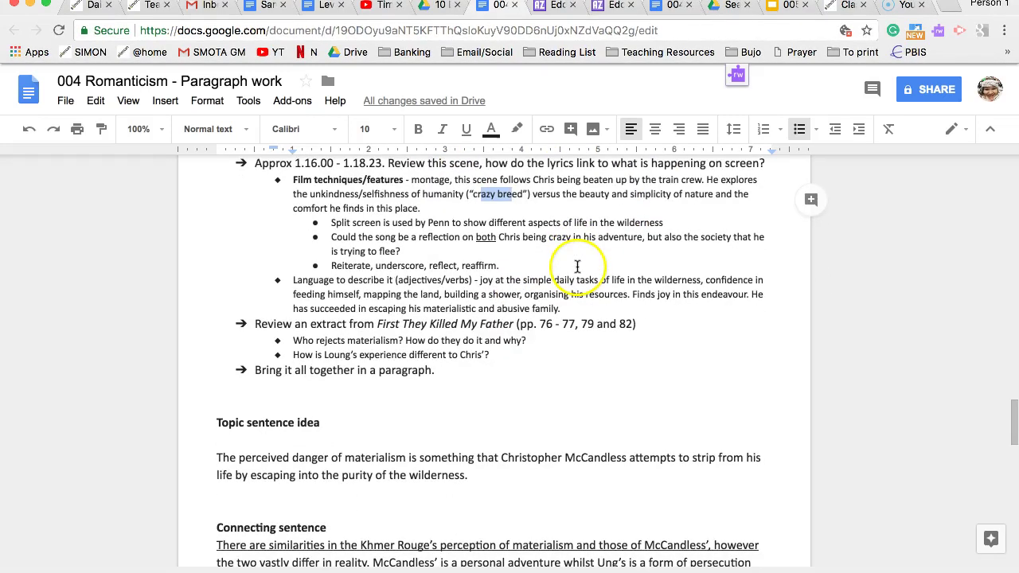
left_click(489, 231)
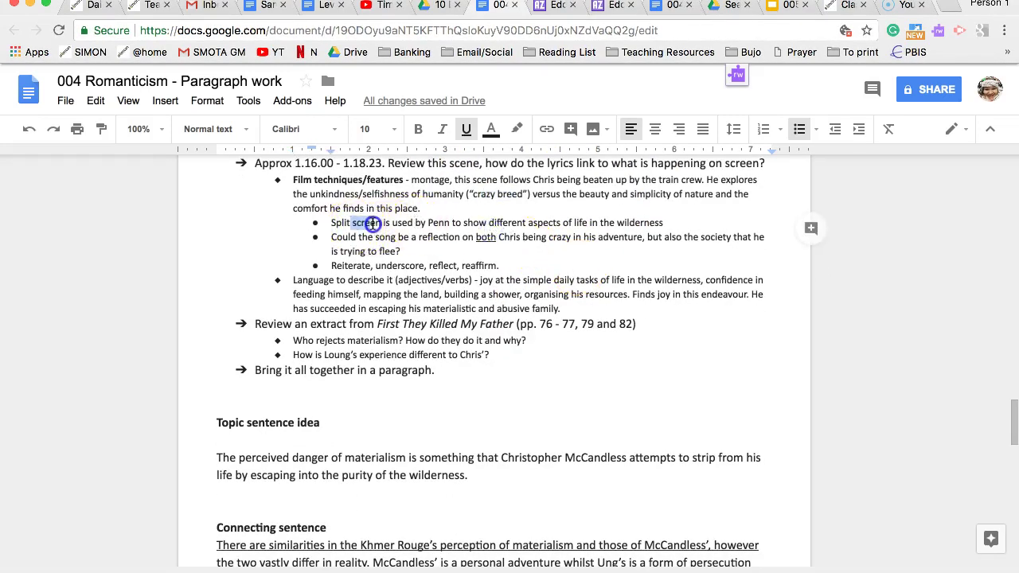
left_click_drag(403, 255, 324, 240)
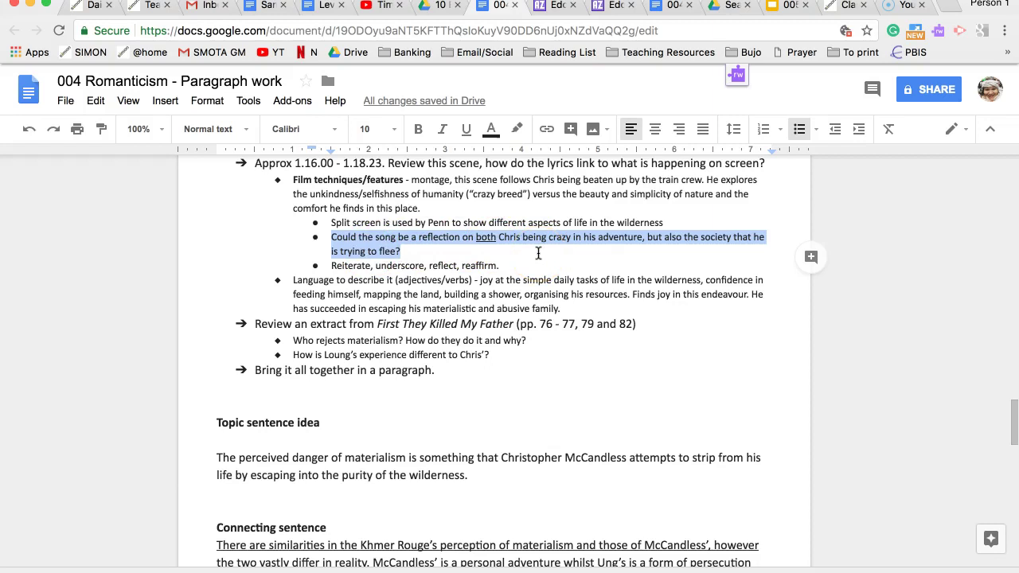
left_click(418, 253)
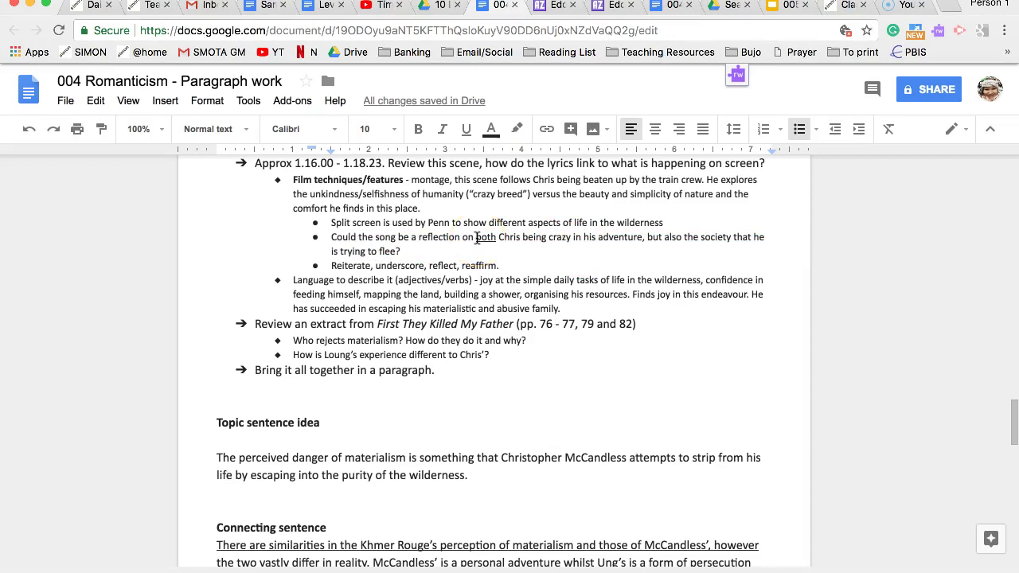
scroll(476, 239, "down", 1)
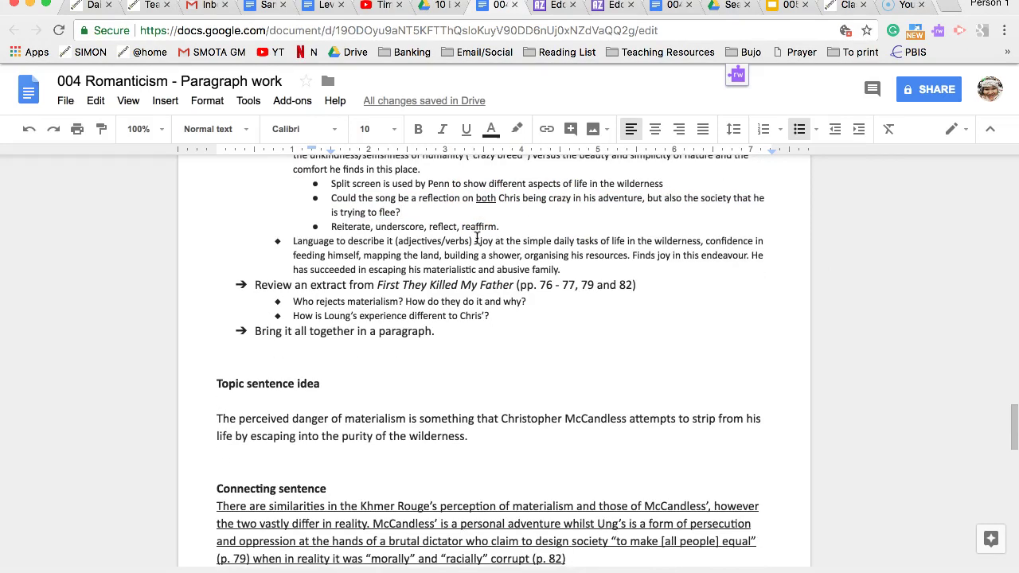
left_click_drag(312, 242, 473, 243)
left_click(598, 272)
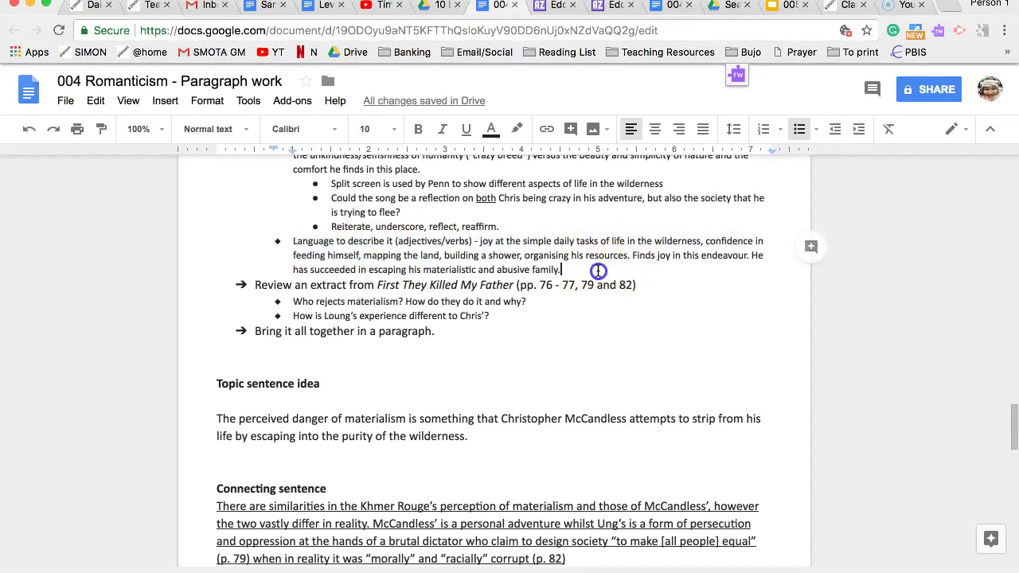
scroll(546, 245, "down", 1)
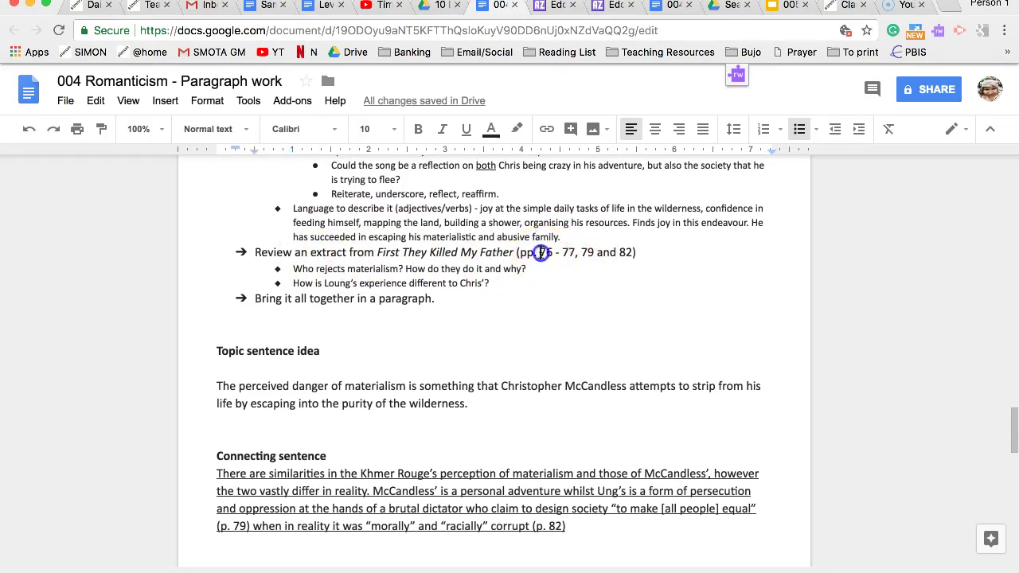
left_click_drag(539, 253, 634, 253)
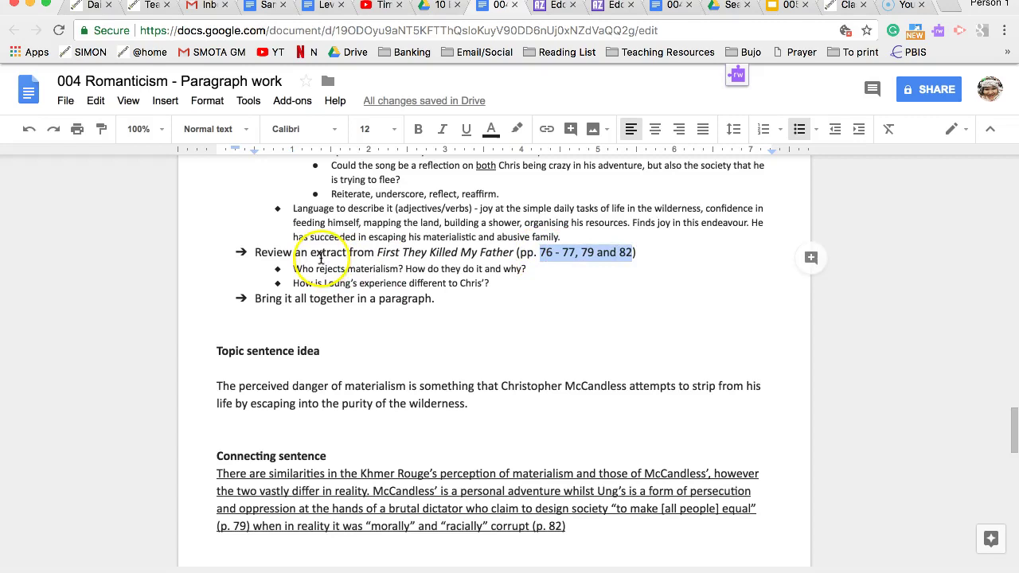
left_click_drag(303, 269, 387, 270)
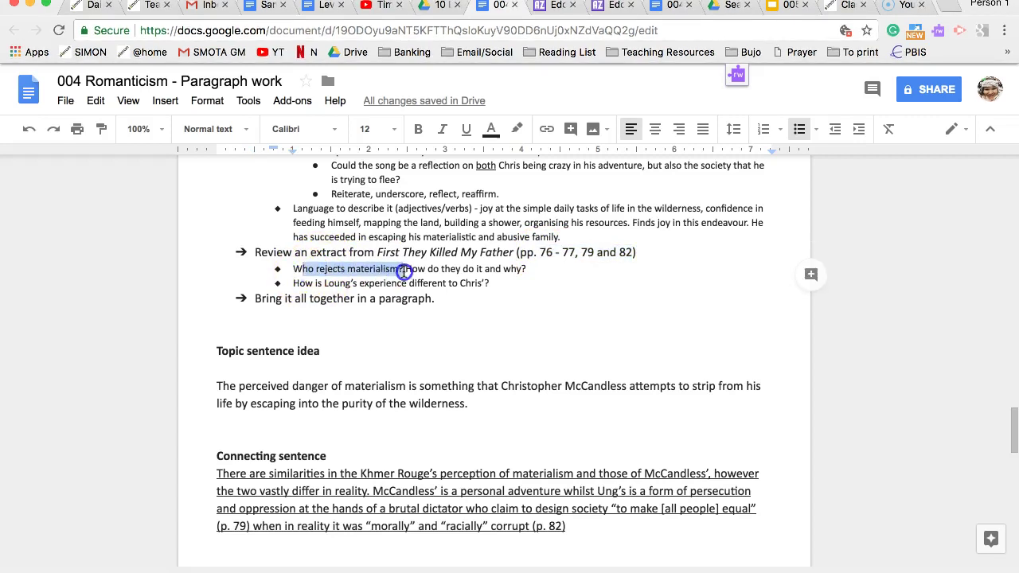
left_click(530, 268)
scroll(492, 293, "up", 5)
scroll(485, 327, "down", 3)
scroll(485, 327, "down", 2)
left_click_drag(544, 248, 620, 252)
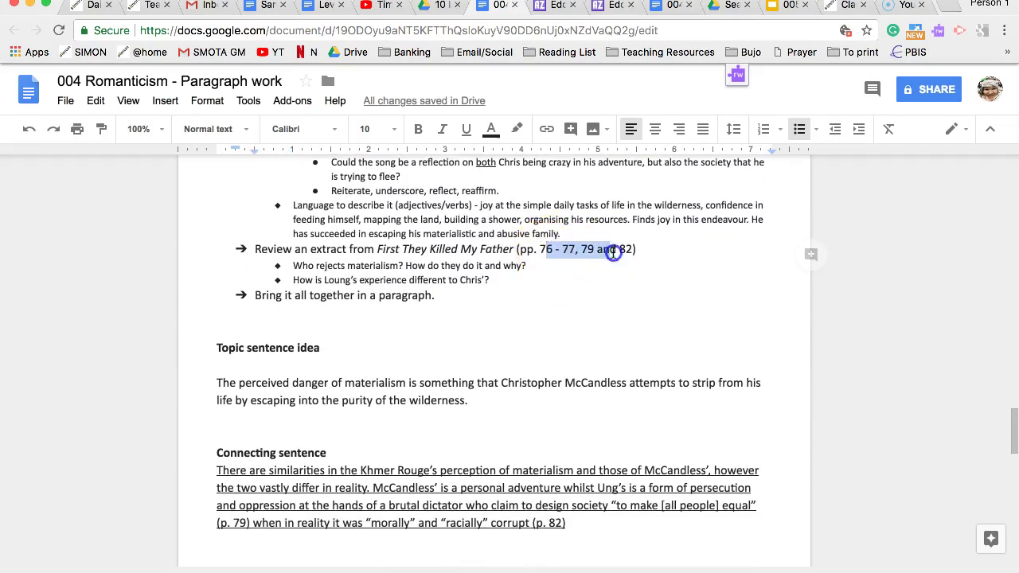
left_click(590, 283)
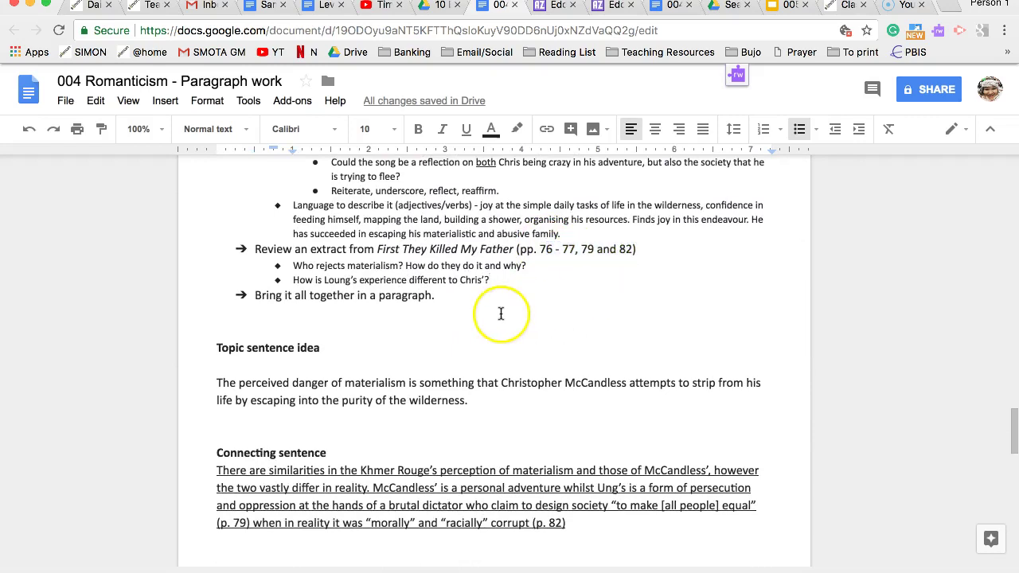
scroll(500, 313, "down", 1)
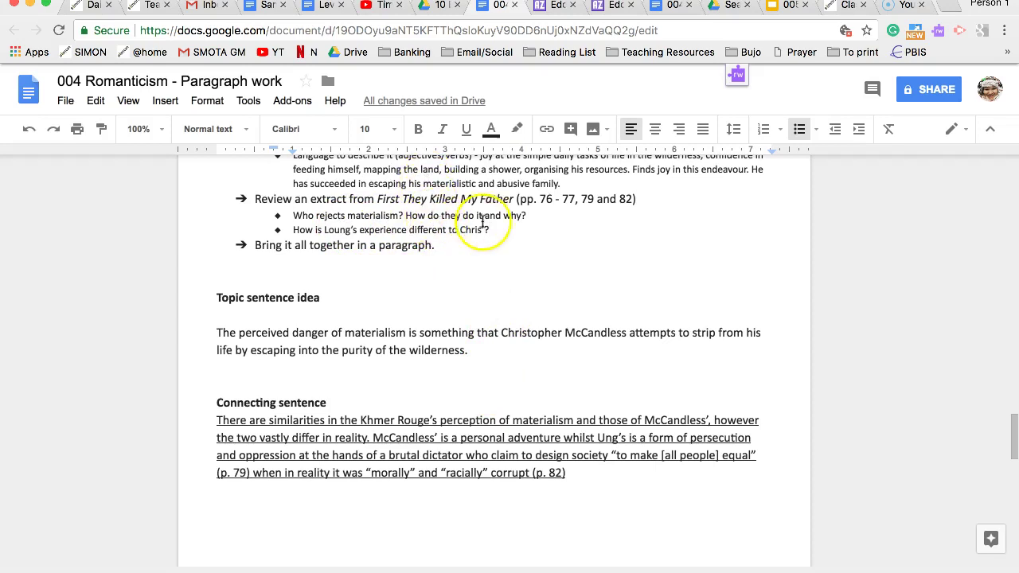
scroll(441, 273, "up", 4)
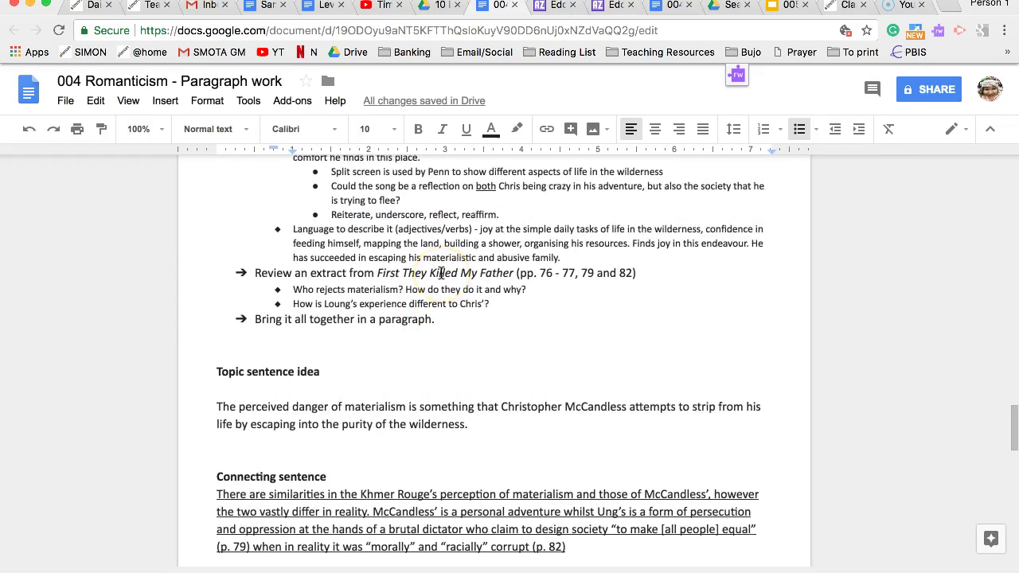
scroll(433, 273, "up", 3)
scroll(433, 299, "down", 2)
scroll(433, 298, "up", 6)
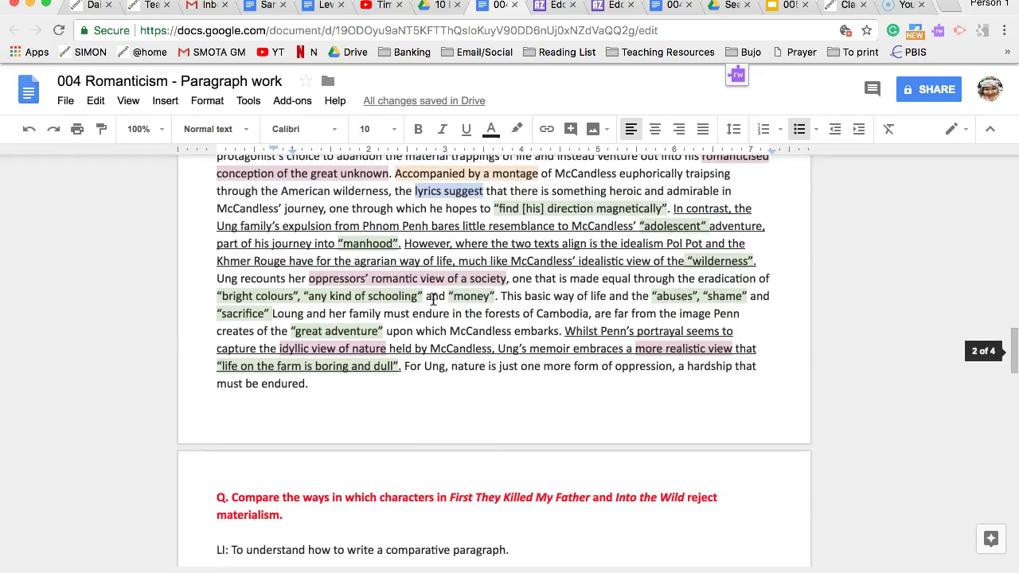
scroll(410, 315, "down", 15)
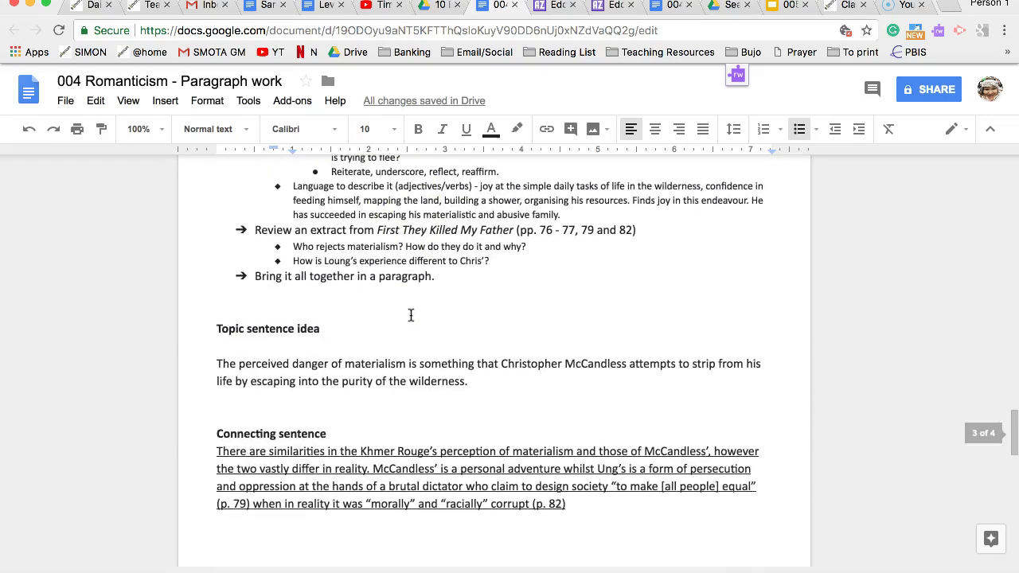
left_click_drag(519, 230, 625, 239)
left_click(529, 337)
scroll(530, 338, "down", 3)
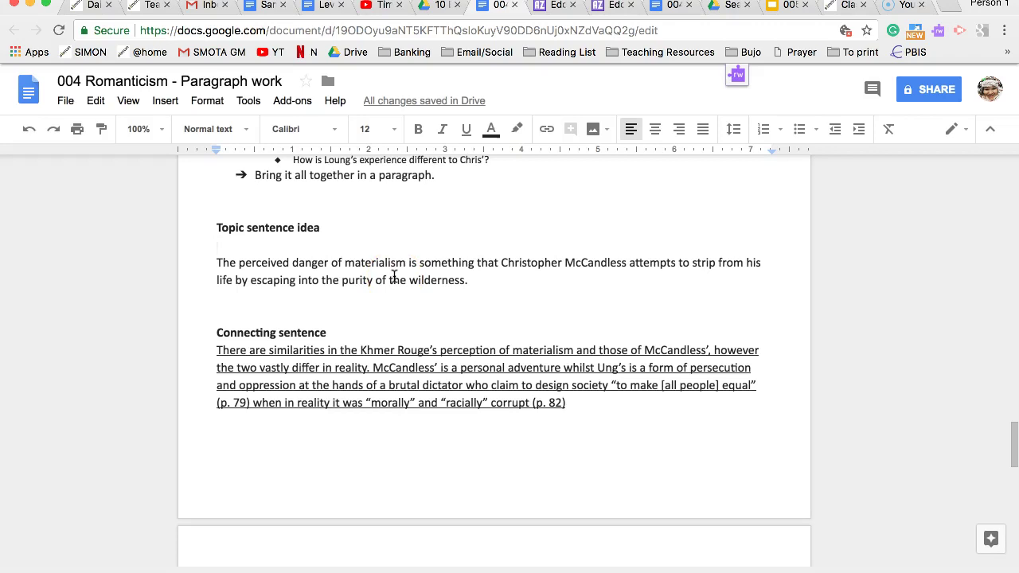
left_click(481, 285)
scroll(365, 326, "up", 5)
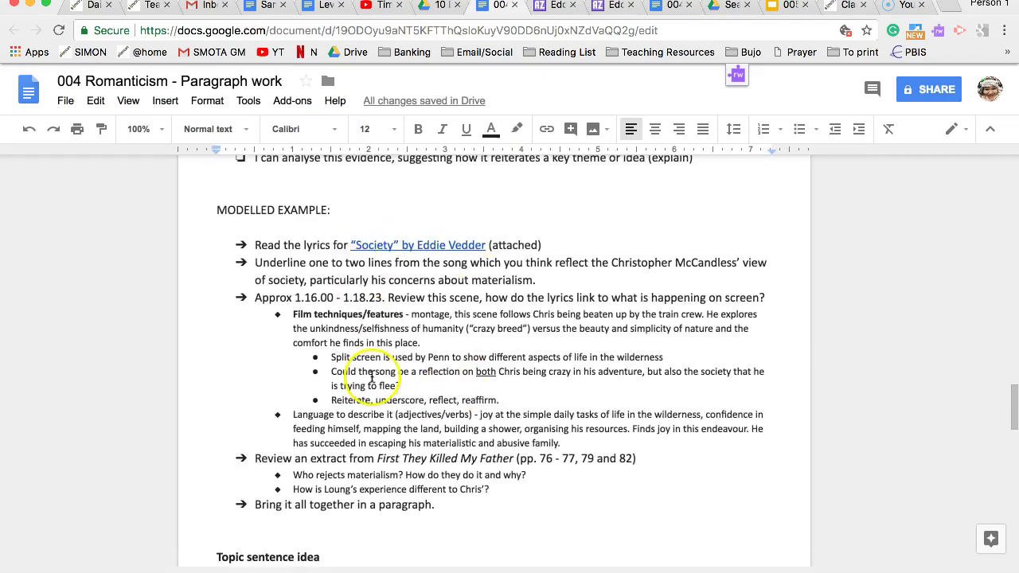
scroll(397, 358, "down", 3)
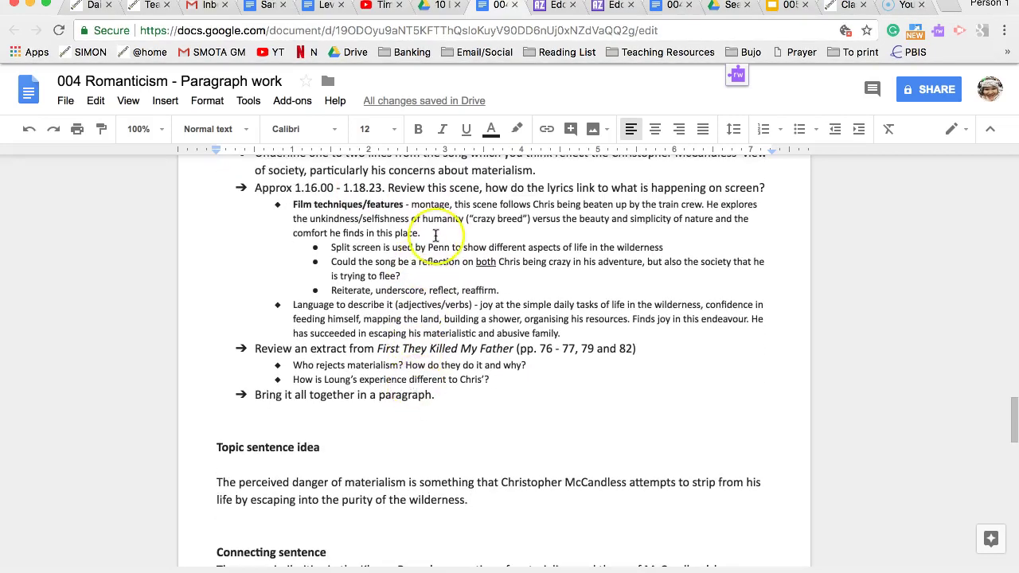
scroll(435, 236, "down", 2)
left_click_drag(217, 412, 564, 469)
scroll(469, 328, "up", 15)
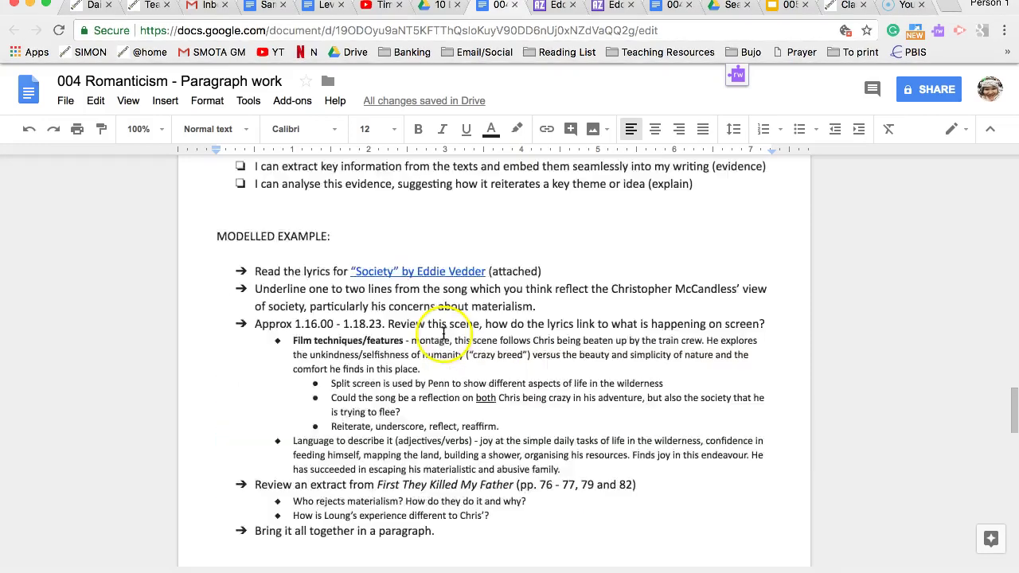
scroll(443, 334, "up", 1)
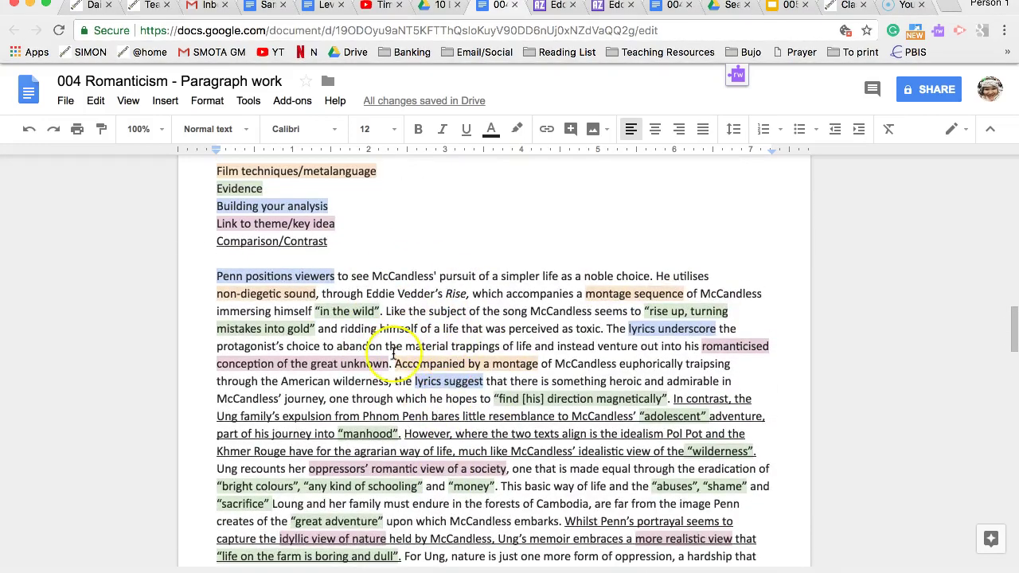
scroll(393, 354, "down", 10)
scroll(393, 354, "down", 7)
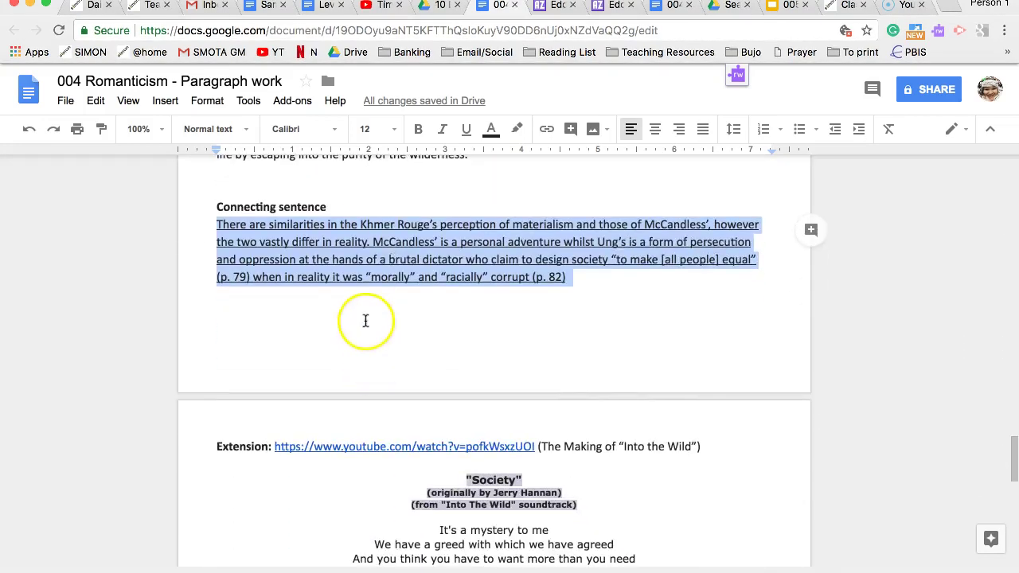
left_click(302, 308)
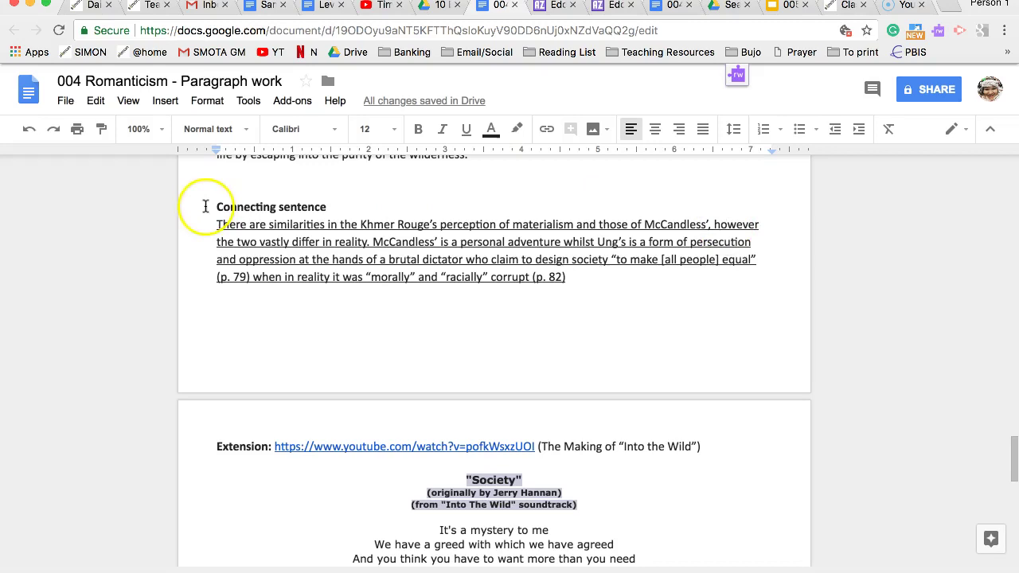
- Insert 'texts' after 'two' and 'one that was' after 'it was' in the connecting sentence
left_click(256, 241)
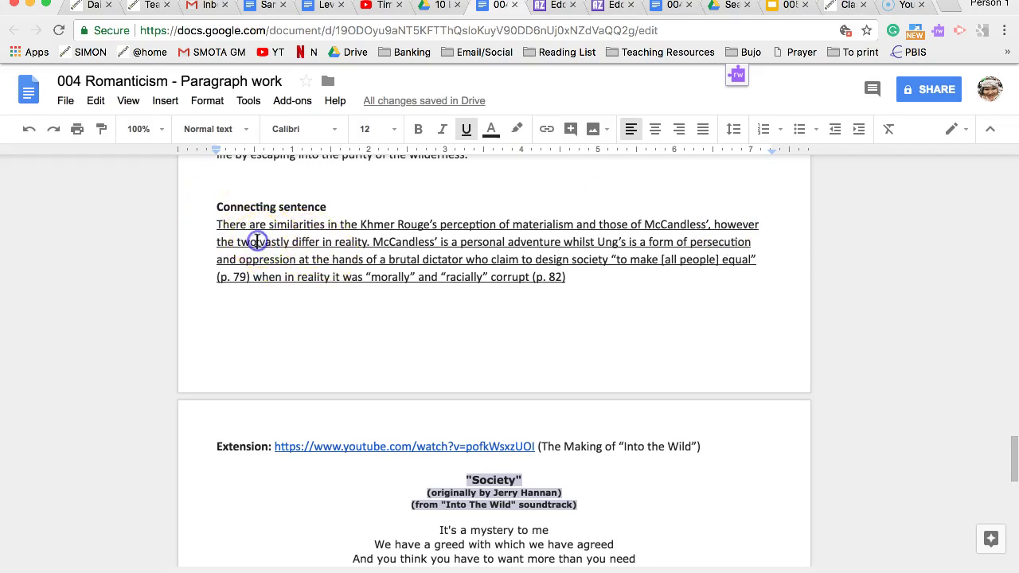
type("texts")
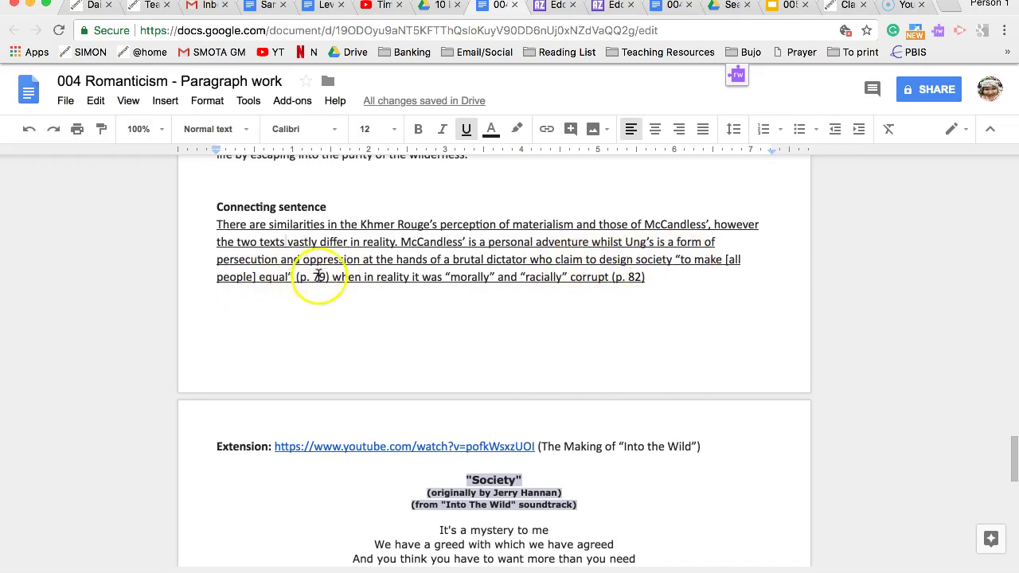
left_click(443, 277)
type("one tha")
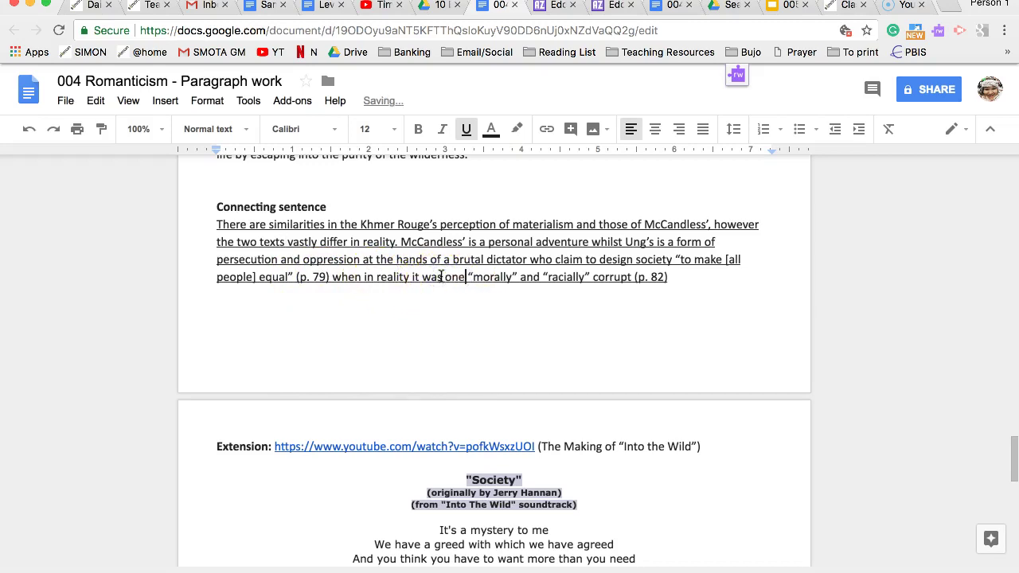
type("t was")
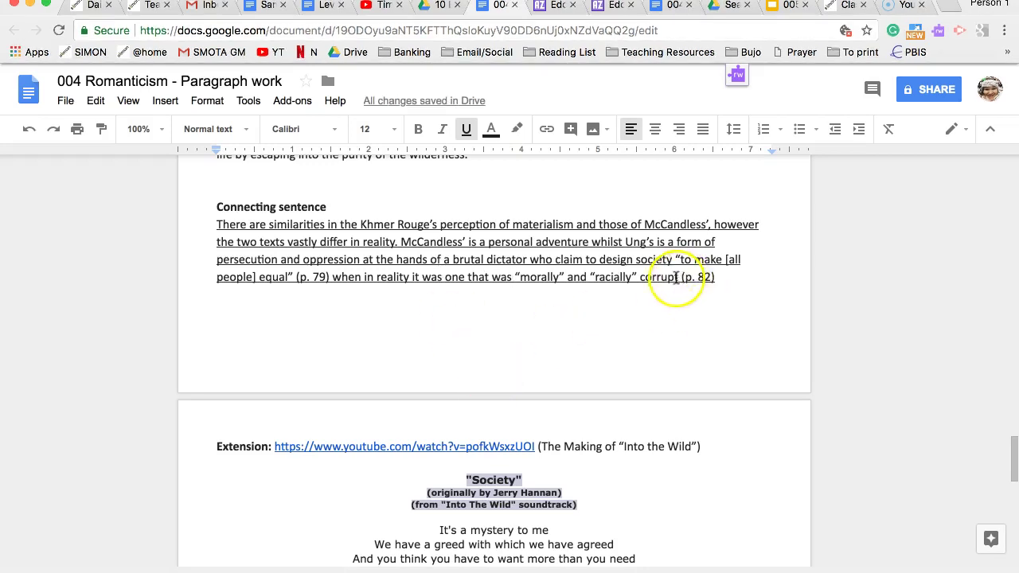
- Bold the page number 77 in the First They Killed My Father extract's page range
scroll(694, 288, "up", 5)
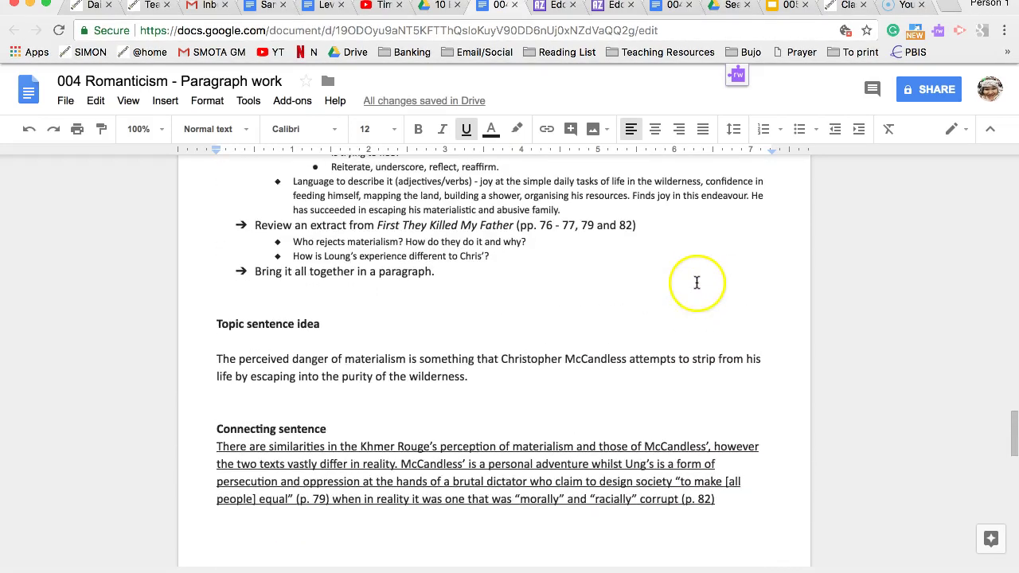
left_click_drag(525, 226, 639, 226)
scroll(553, 347, "down", 2)
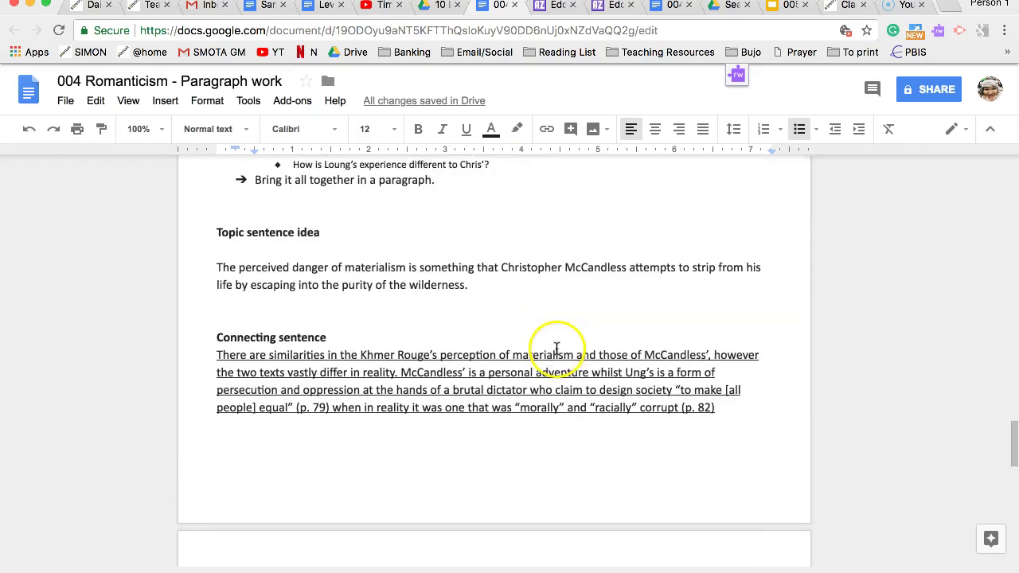
scroll(610, 257, "up", 5)
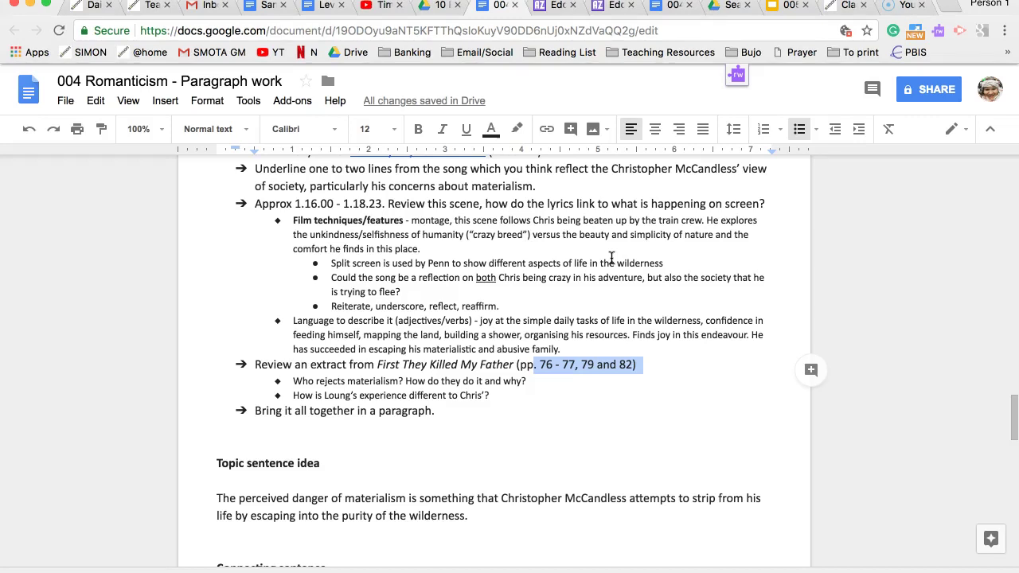
left_click(569, 366)
double_click(570, 366)
key("ctrl+b")
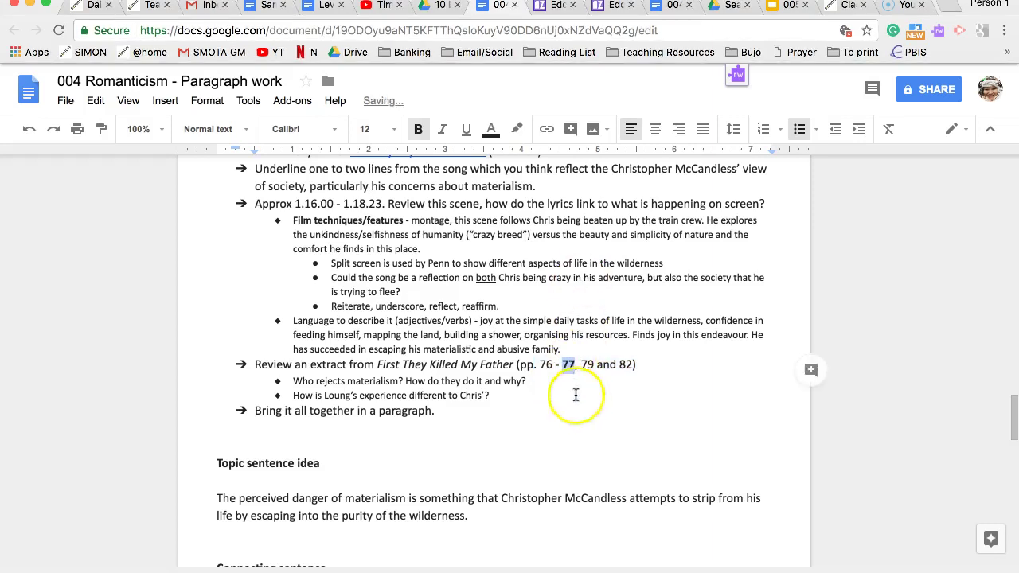
scroll(564, 435, "down", 5)
scroll(564, 435, "down", 3)
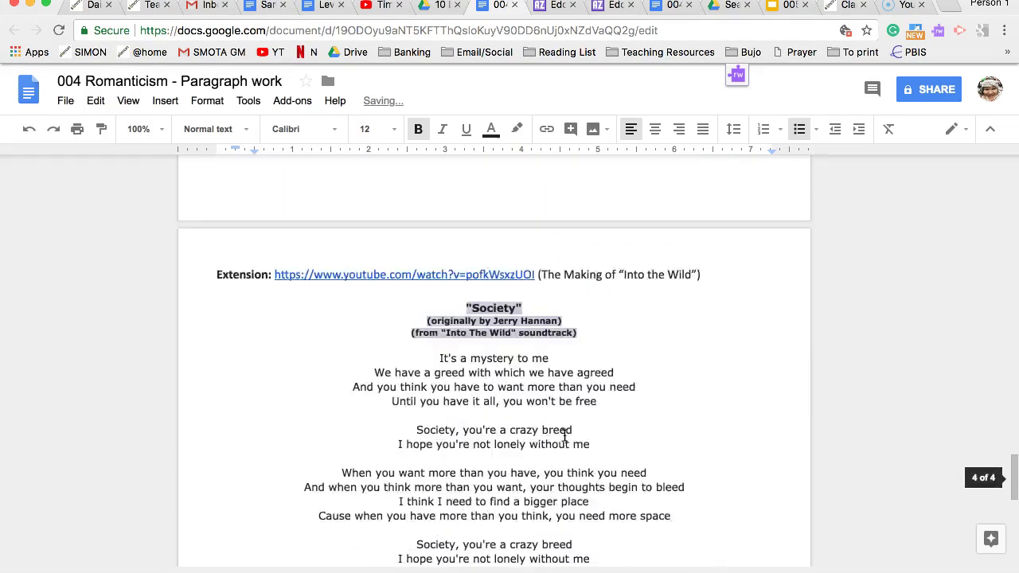
scroll(564, 435, "up", 8)
scroll(564, 435, "down", 5)
scroll(564, 436, "up", 8)
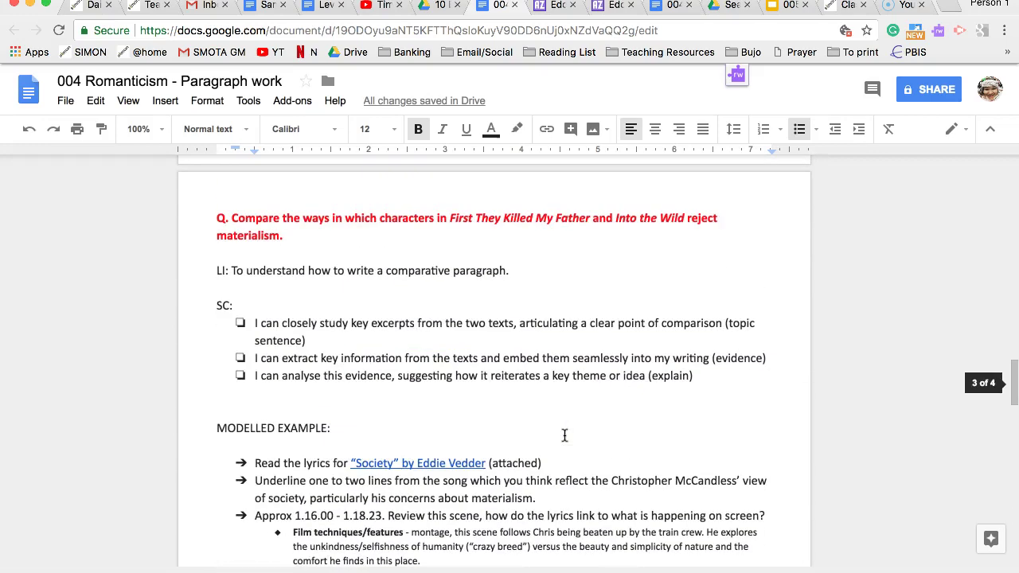
left_click(319, 468)
scroll(319, 468, "down", 5)
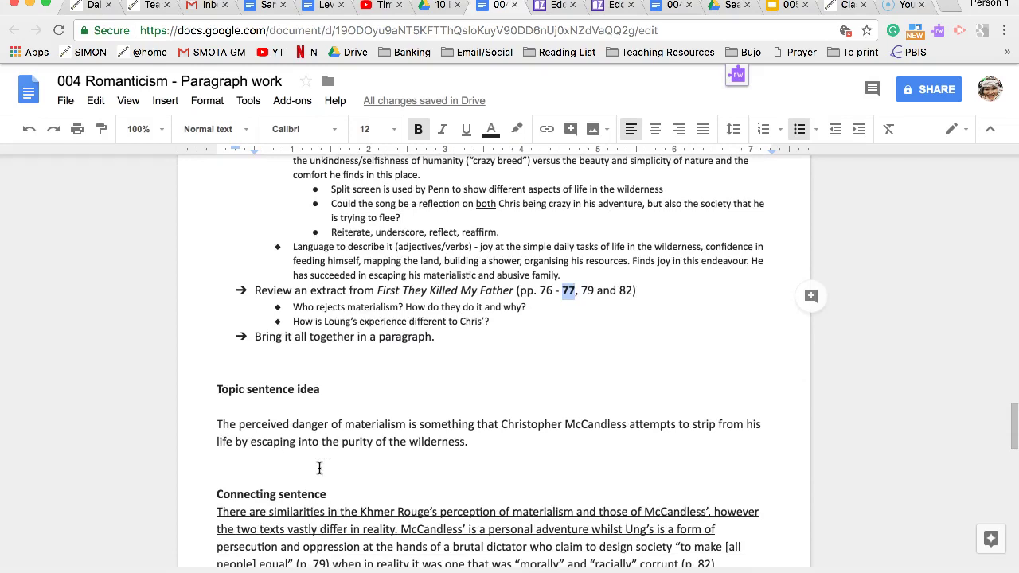
scroll(319, 468, "down", 5)
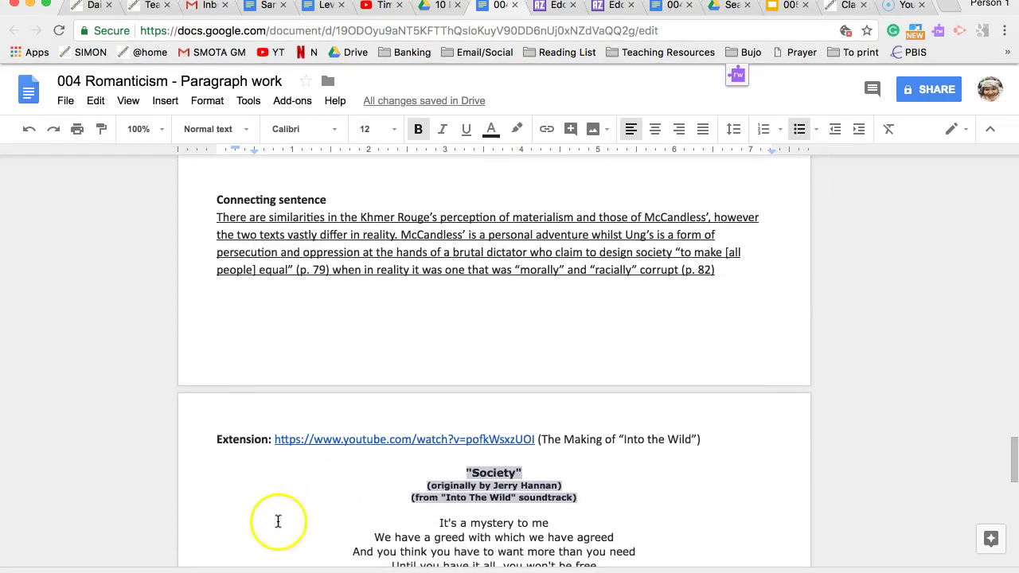